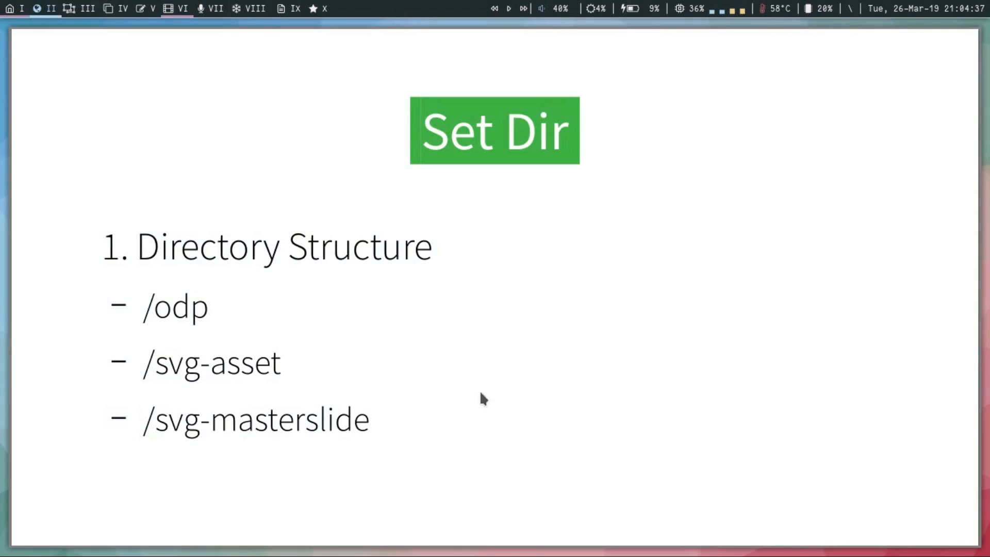
Advance the presentation to the Screen template slide and launch Inkscape on an empty workspace.
key(Right)
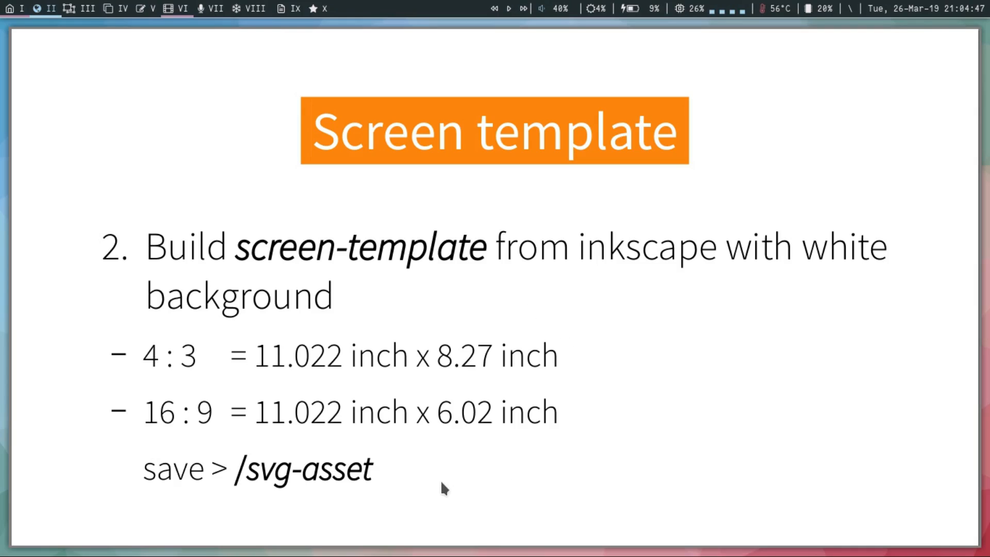
key(super+3)
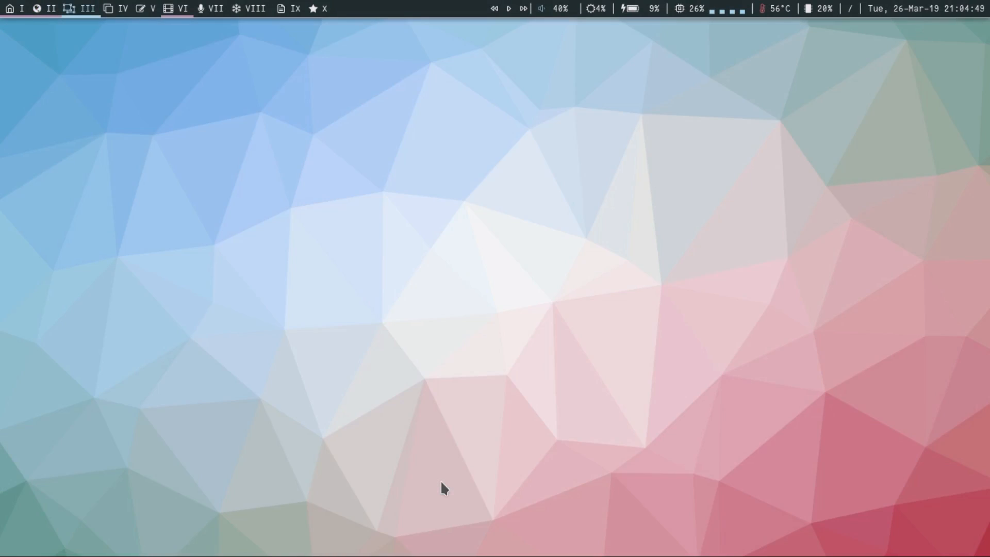
key(super+d)
text(ink)
key(Return)
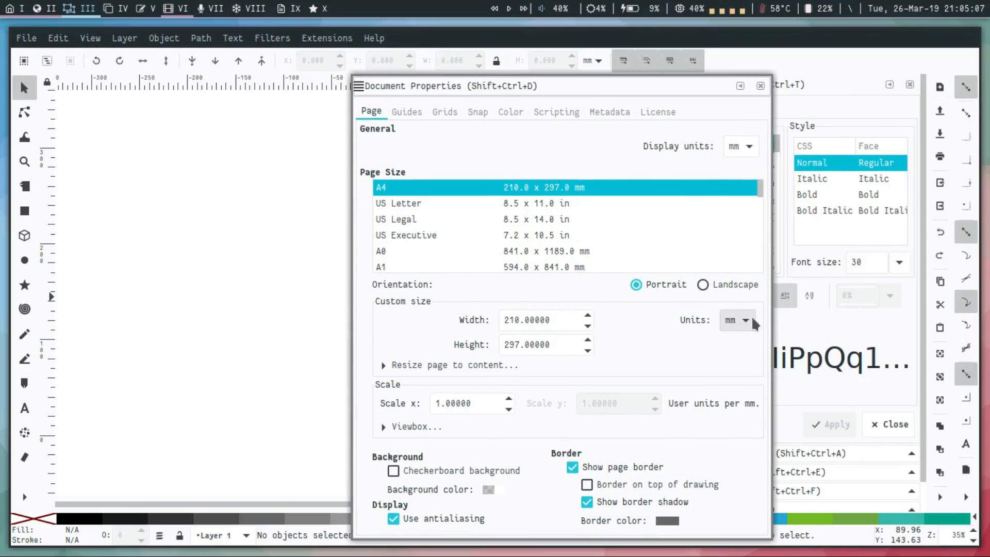
Set the custom page size to 11.022 in wide by 6.02 in high, with inches as the unit.
click(737, 321)
click(738, 376)
drag(552, 323, 488, 325)
text(11.022)
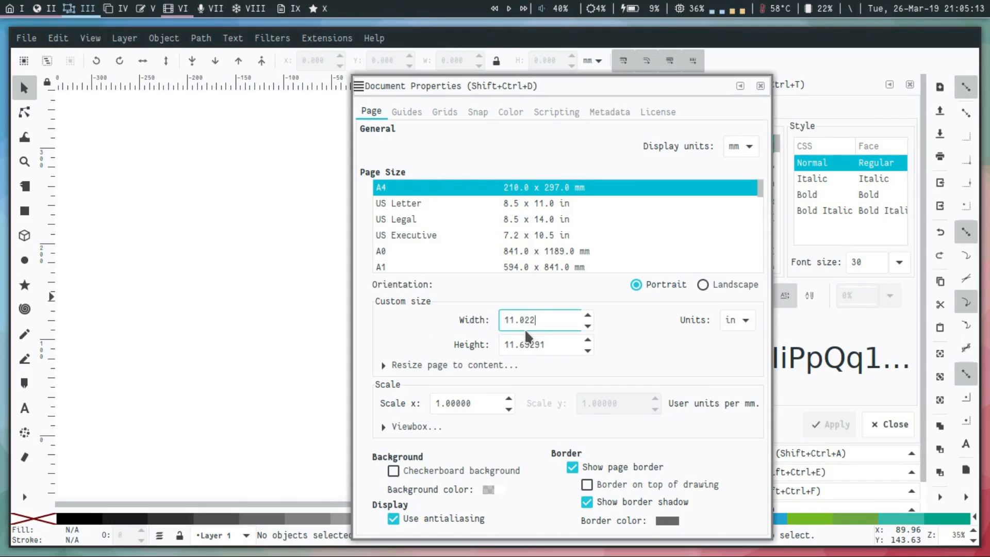
key(Tab)
text(6.02)
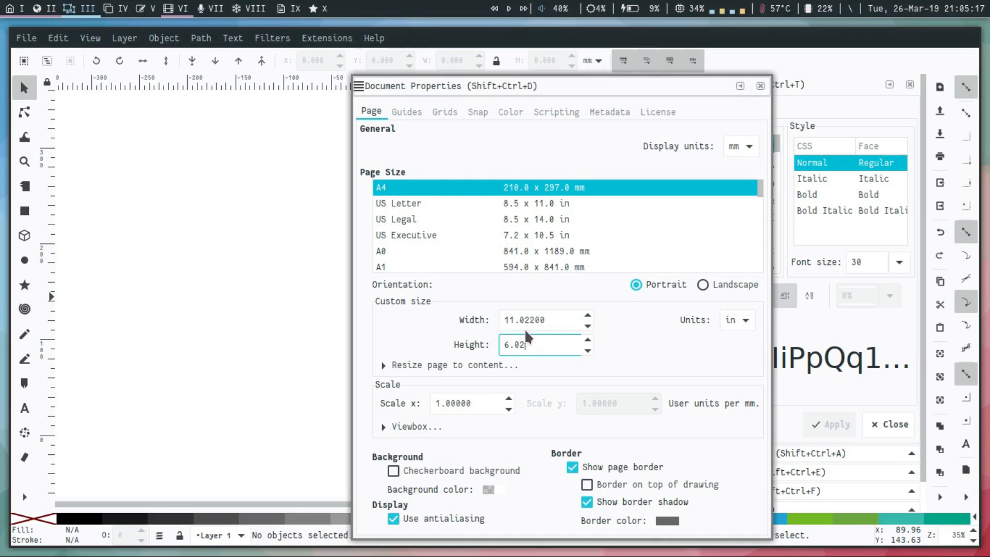
key(Return)
Check the page dimensions against the Screen template slide and close the document properties.
drag(558, 344, 507, 344)
click(546, 320)
key(super+2)
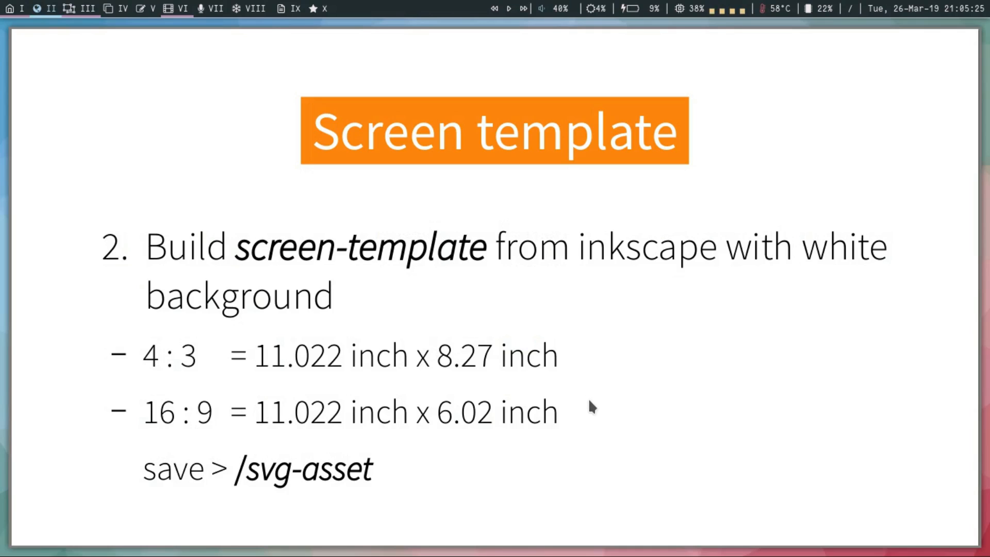
key(super+3)
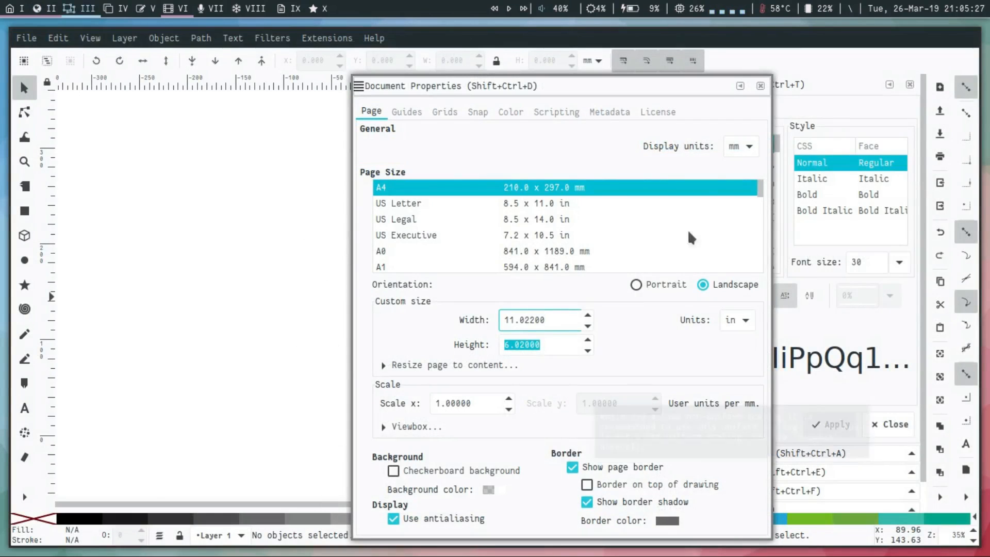
click(760, 86)
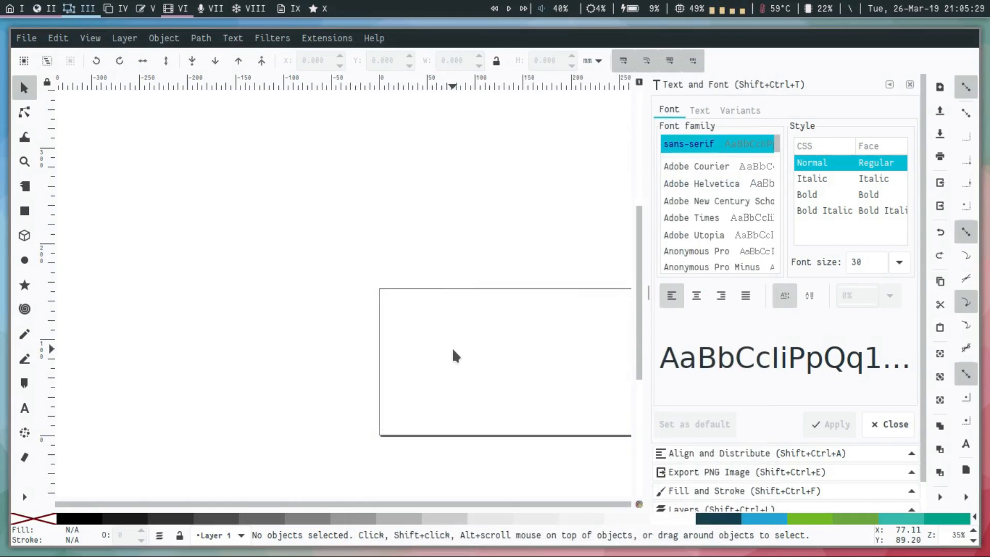
key(5)
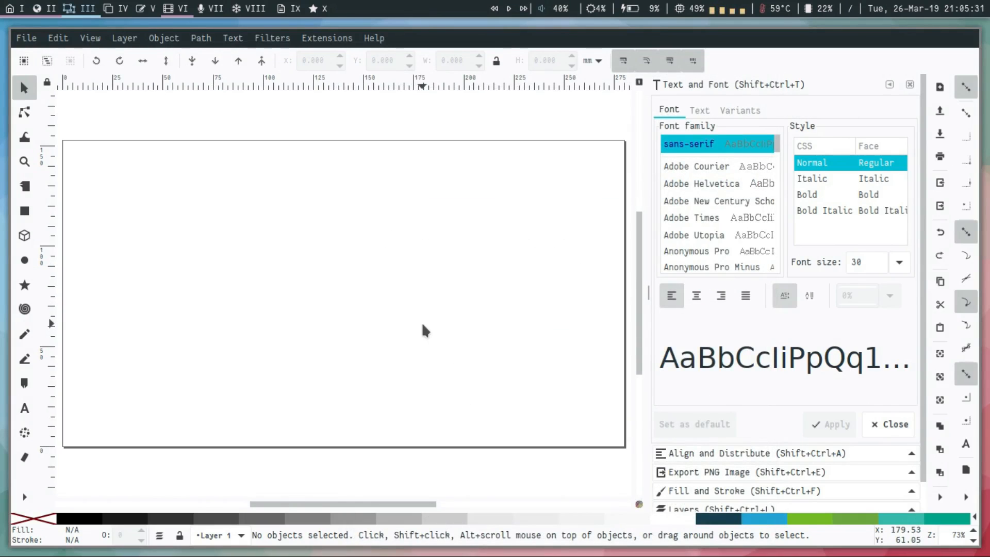
Launch LibreOffice Impress and dismiss the template selection to get a blank presentation.
key(alt+d)
text(im)
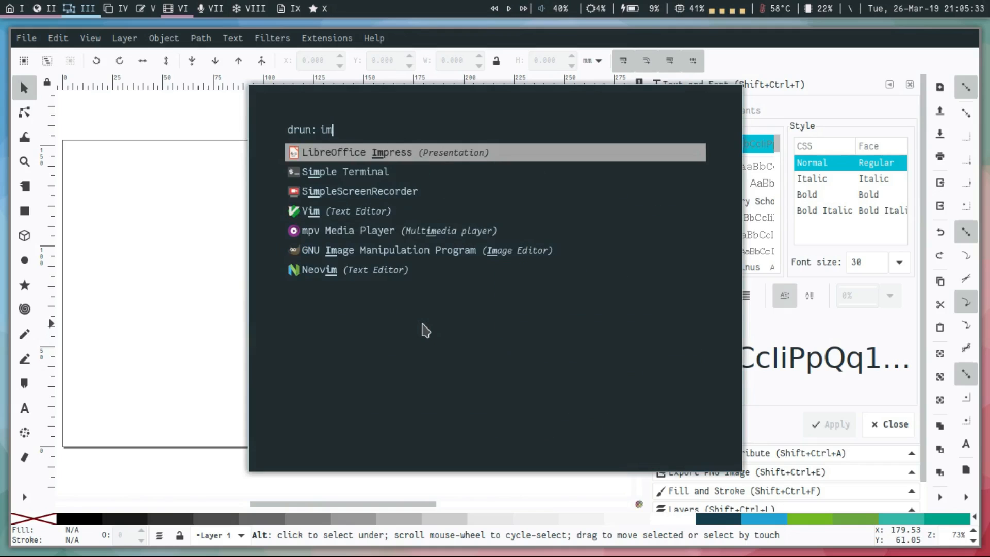
text(pre)
key(Return)
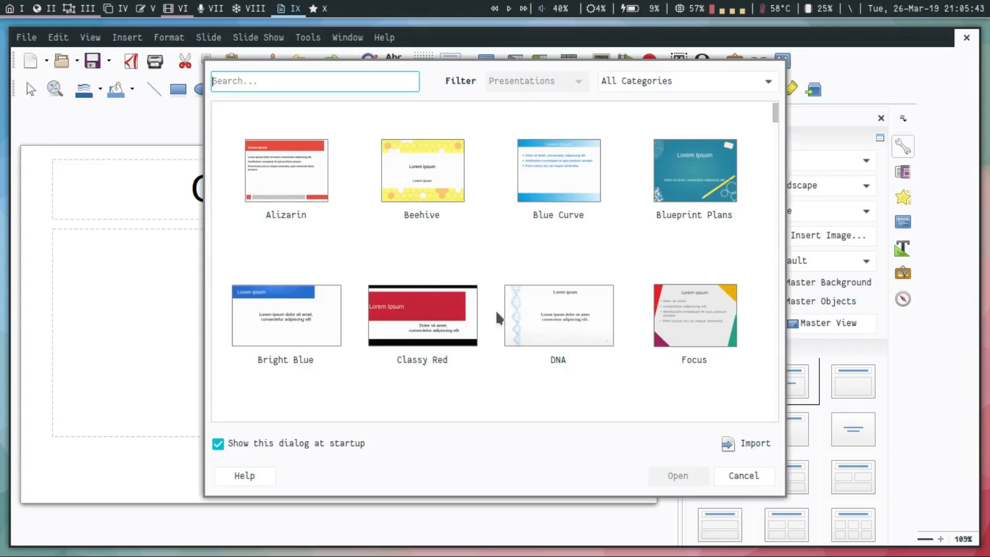
click(736, 471)
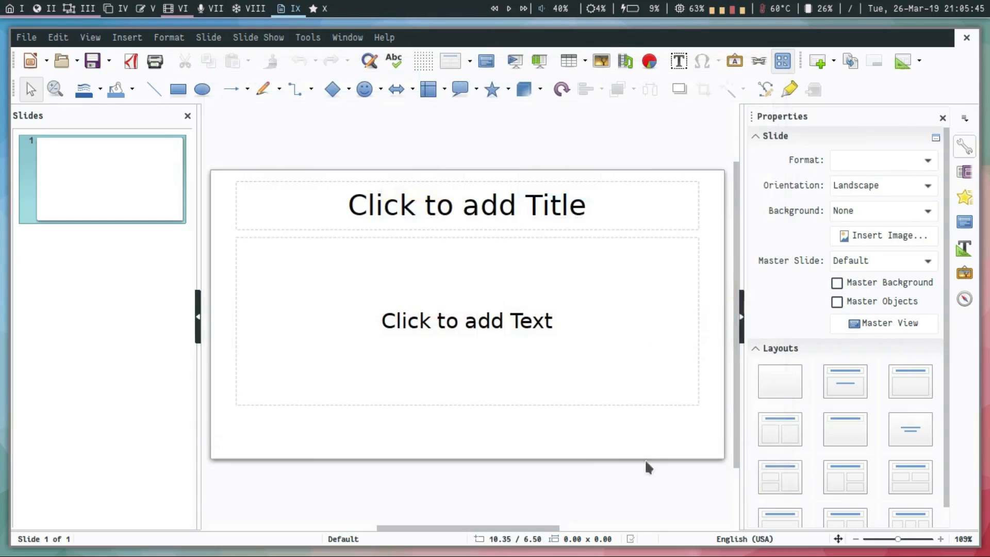
Set the blank presentation's slide format to Screen 16:9 and switch back to Inkscape.
click(880, 161)
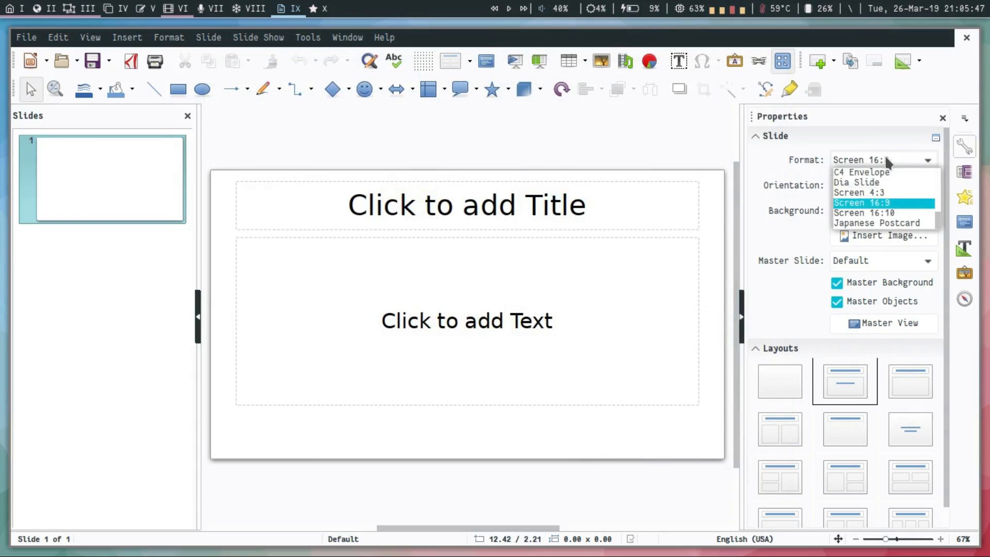
click(891, 201)
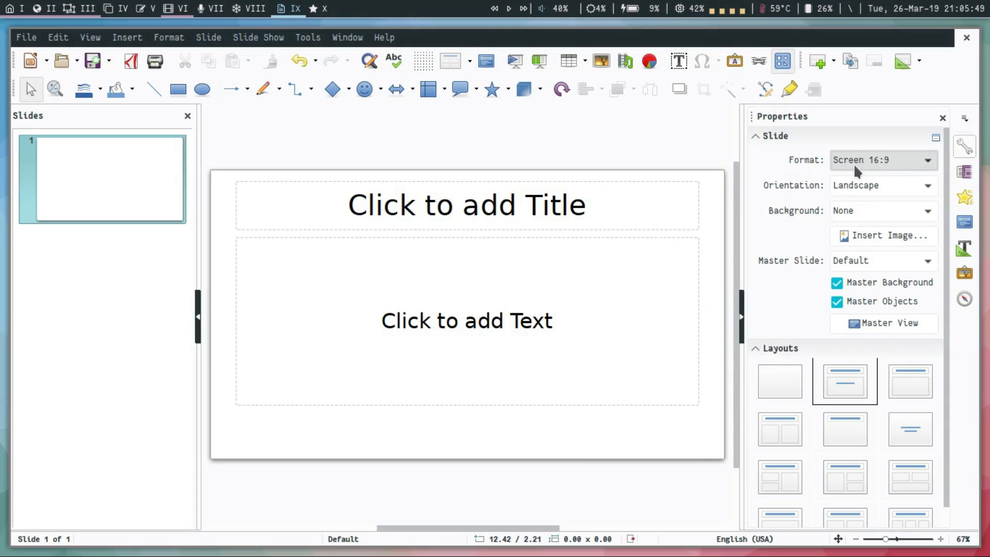
key(super+3)
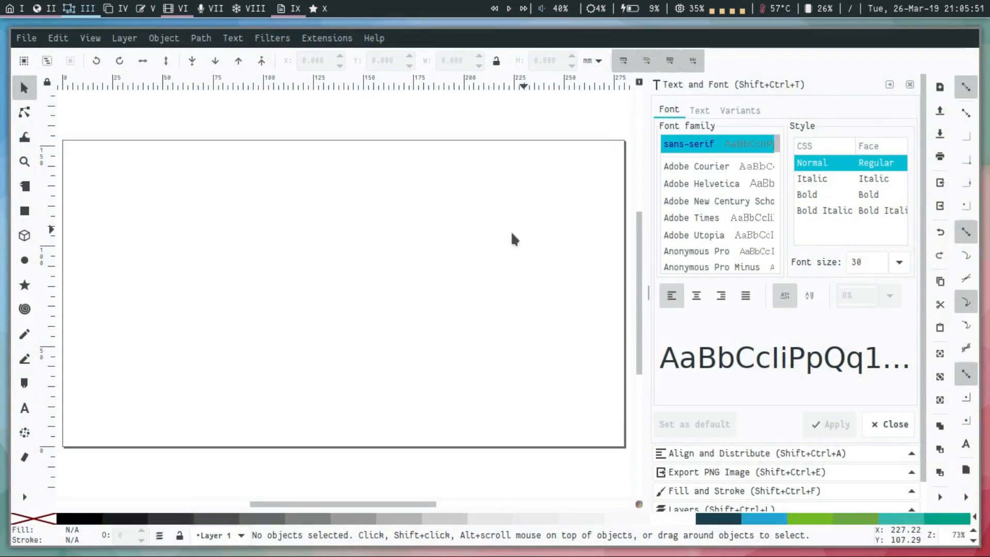
key(super+2)
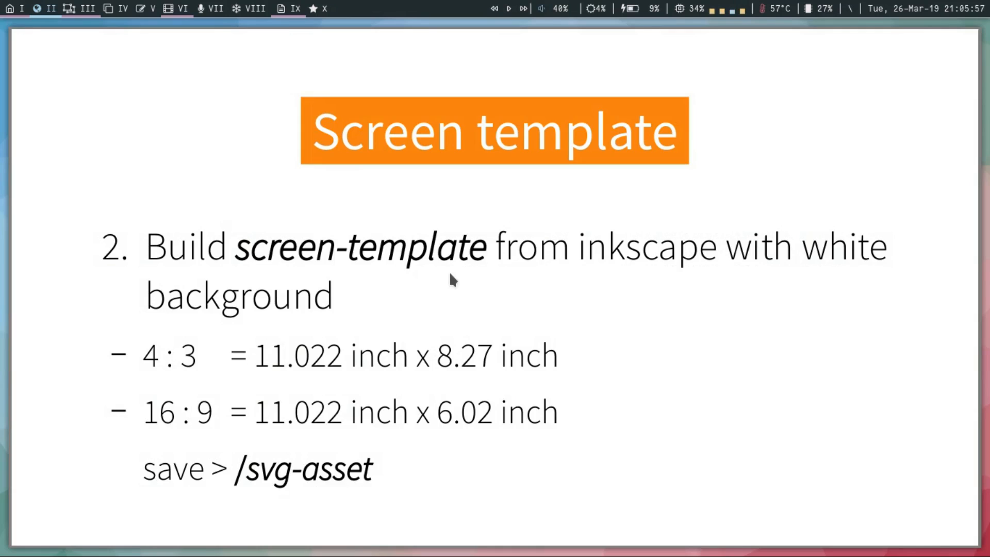
key(super+3)
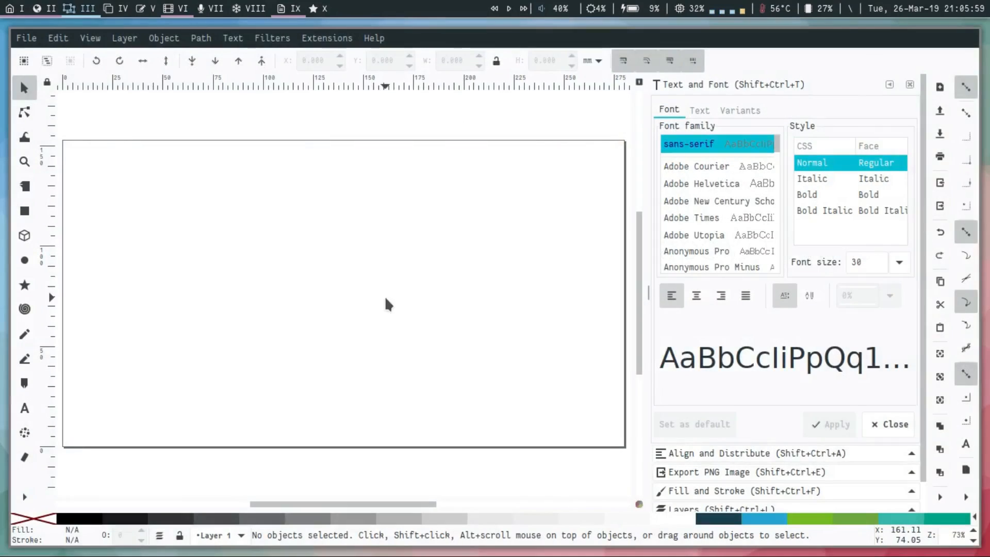
Show the document's layers and rename Layer 1 as object.
key(ctrl+shift+l)
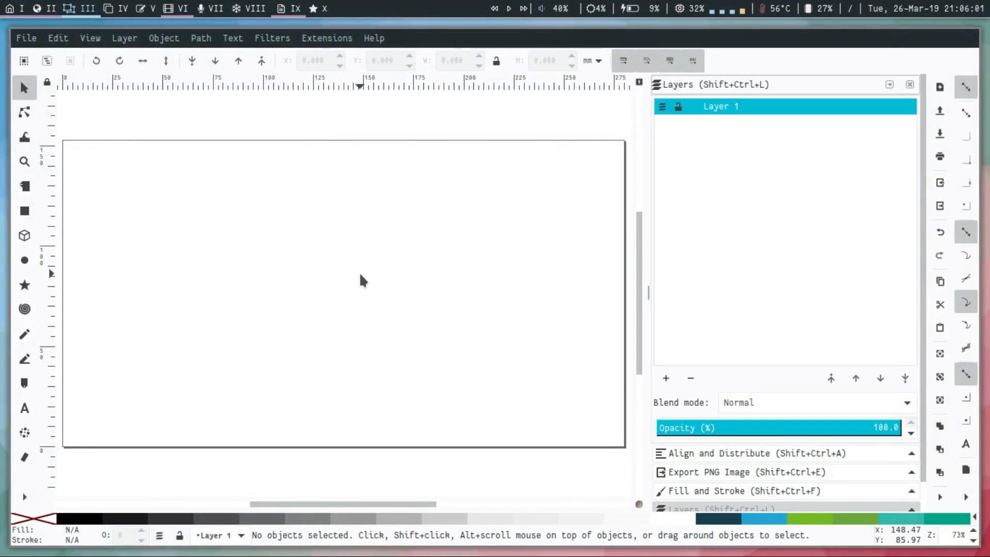
double_click(724, 107)
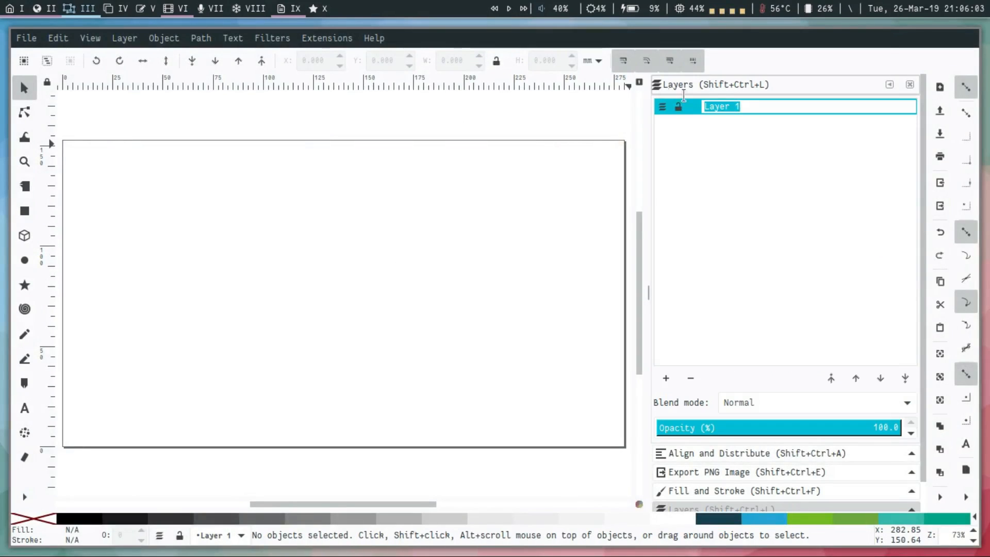
text(object)
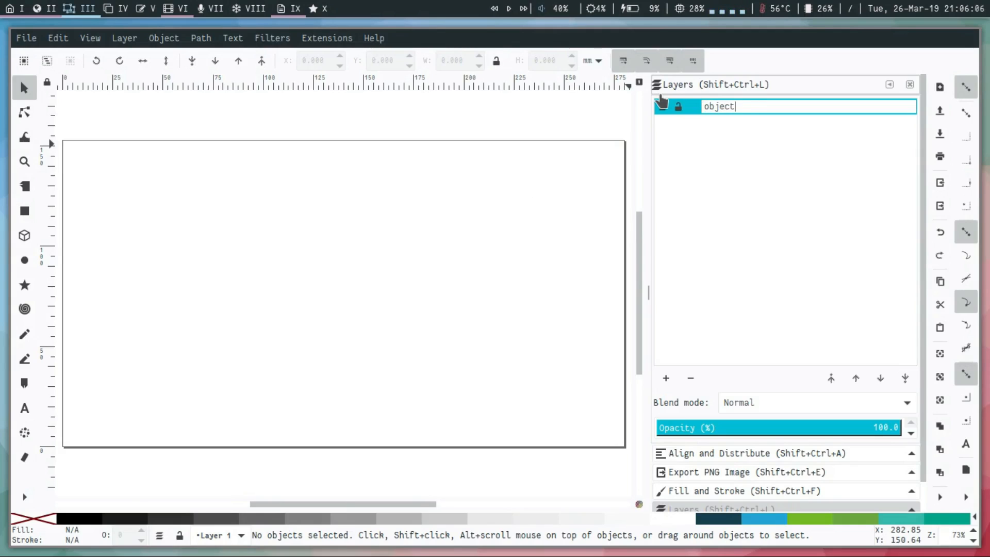
key(Return)
Add a layer named white and move it below the object layer.
key(shift+ctrl+n)
text(white)
key(Return)
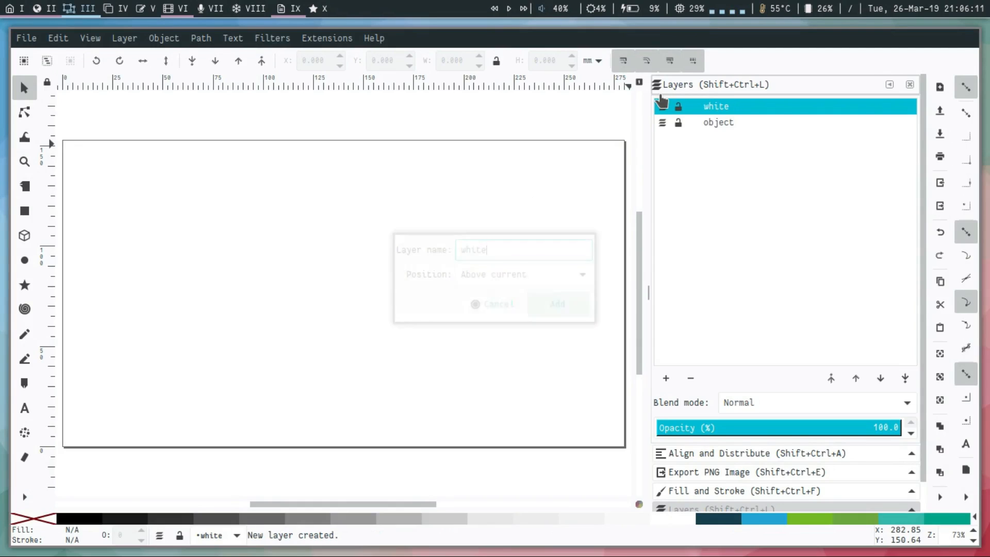
drag(718, 107, 724, 174)
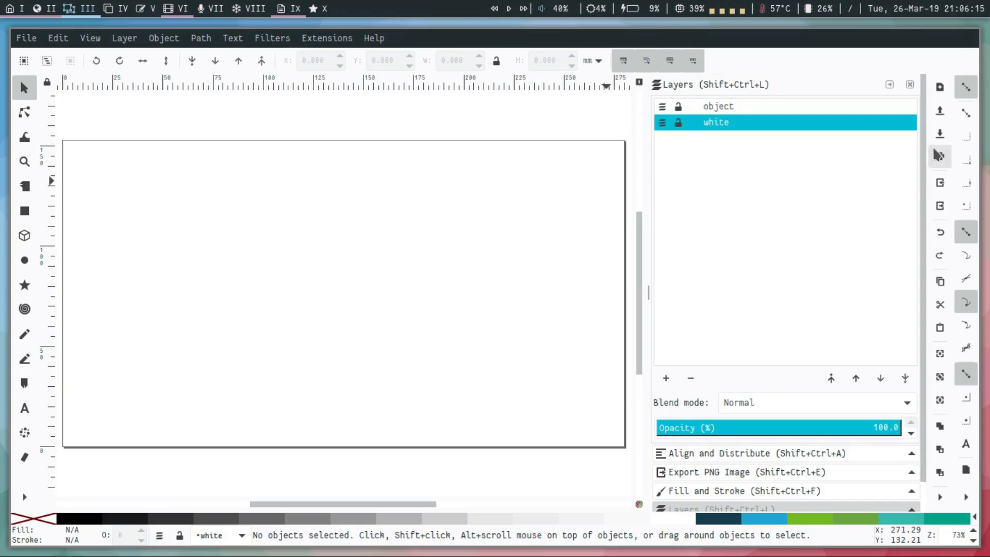
Draw a snapped rectangle of about 280 × 153 mm covering the whole page on the white layer and fill it white.
click(966, 113)
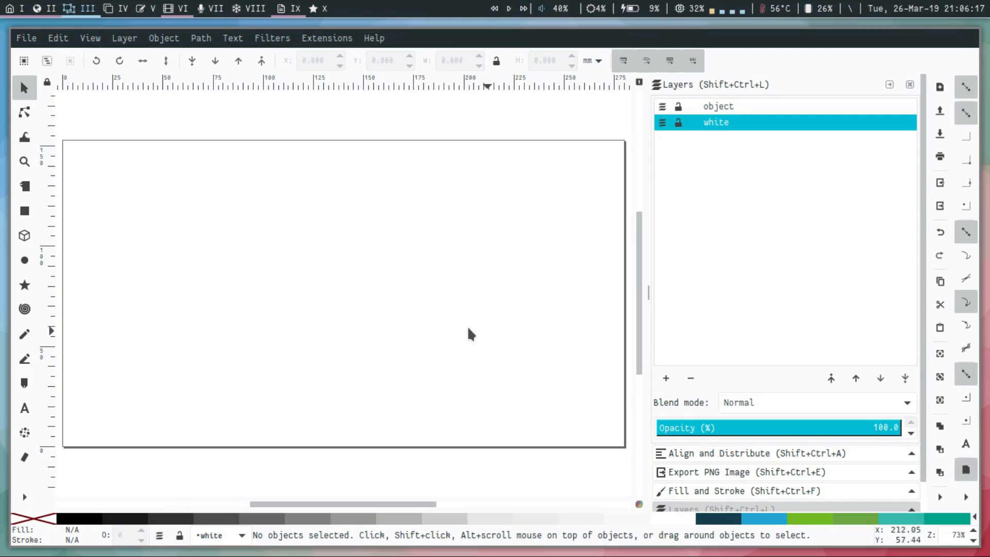
key(r)
drag(62, 141, 625, 447)
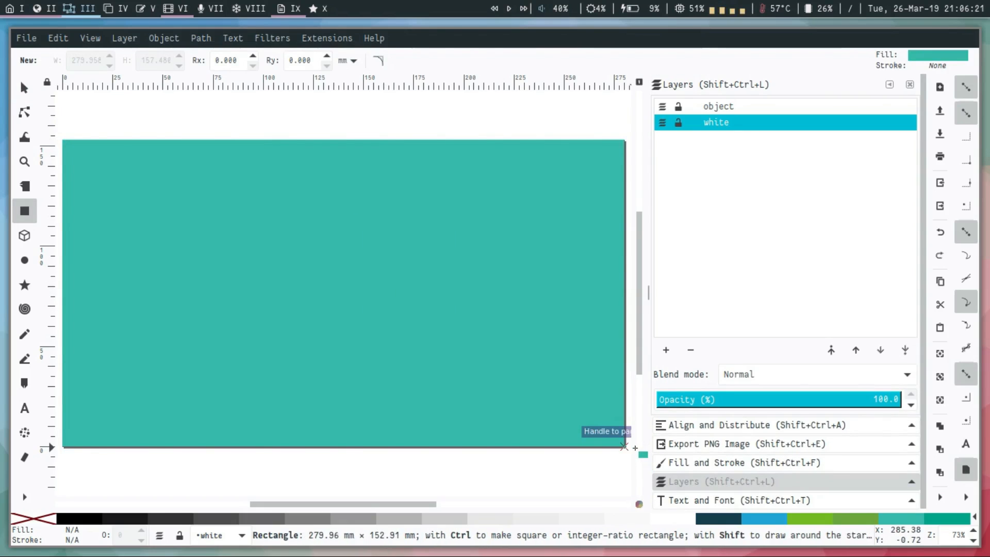
key(s)
click(674, 517)
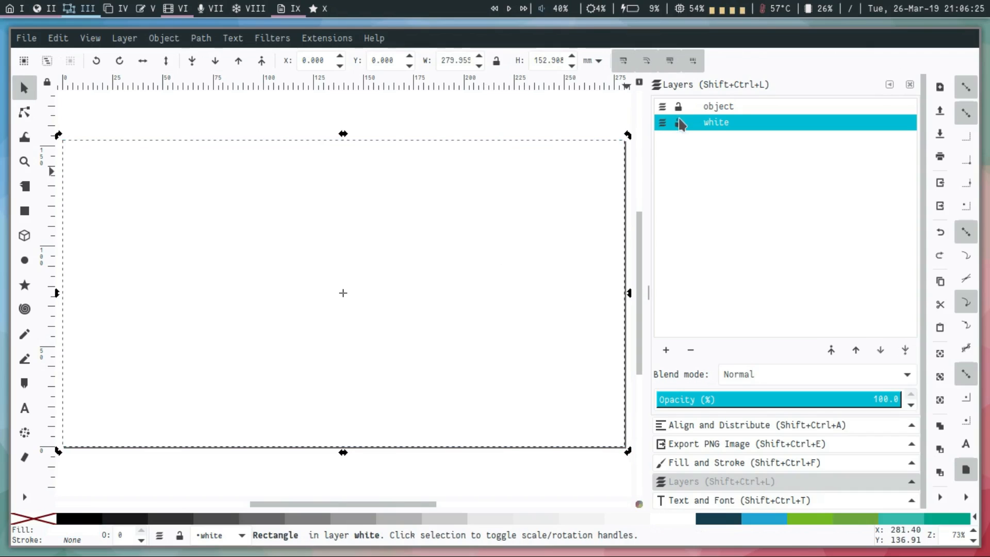
Deselect the rectangle, lock the white layer and make the object layer current.
key(Escape)
click(727, 109)
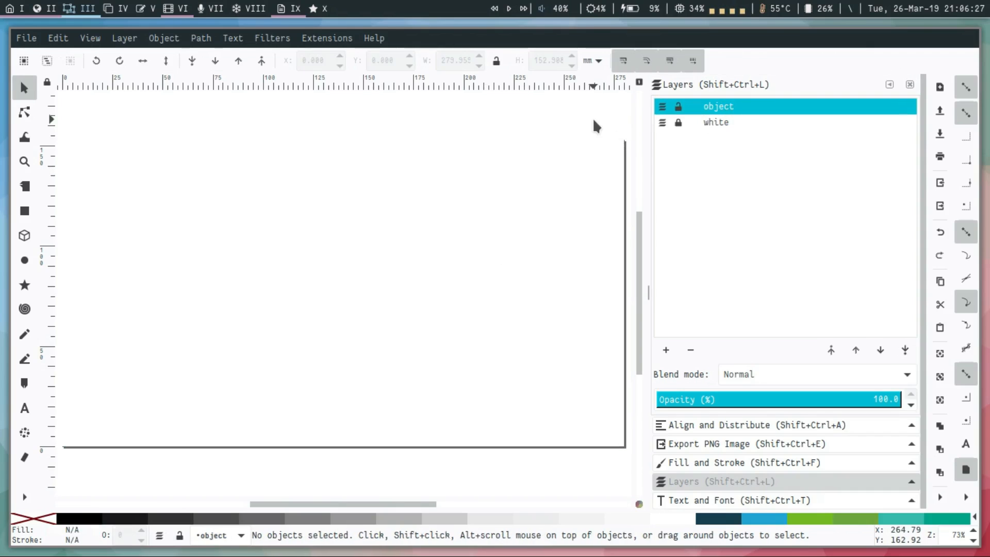
Save the drawing as 16:9-masterslide.svg in the svg-asset folder inside Owntheme.
key(ctrl+s)
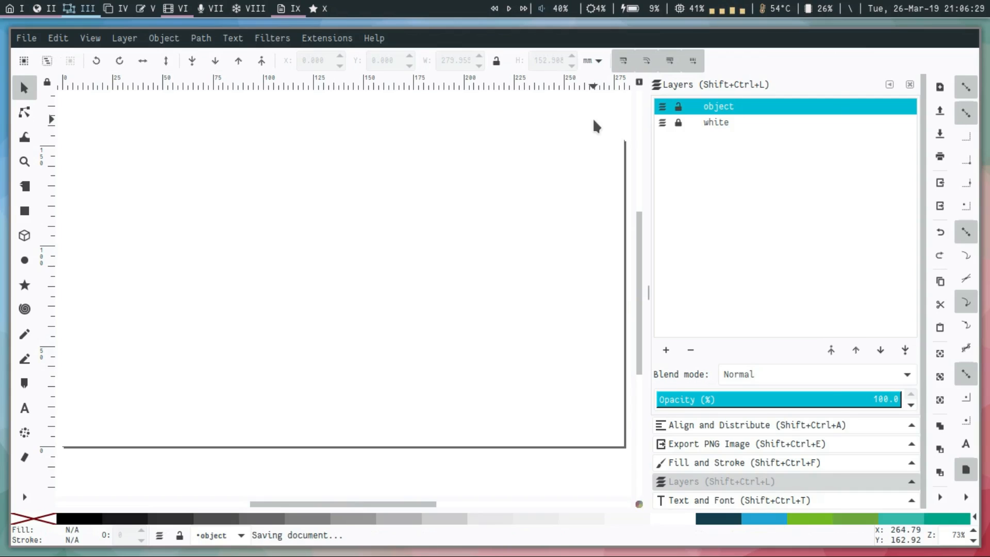
click(412, 107)
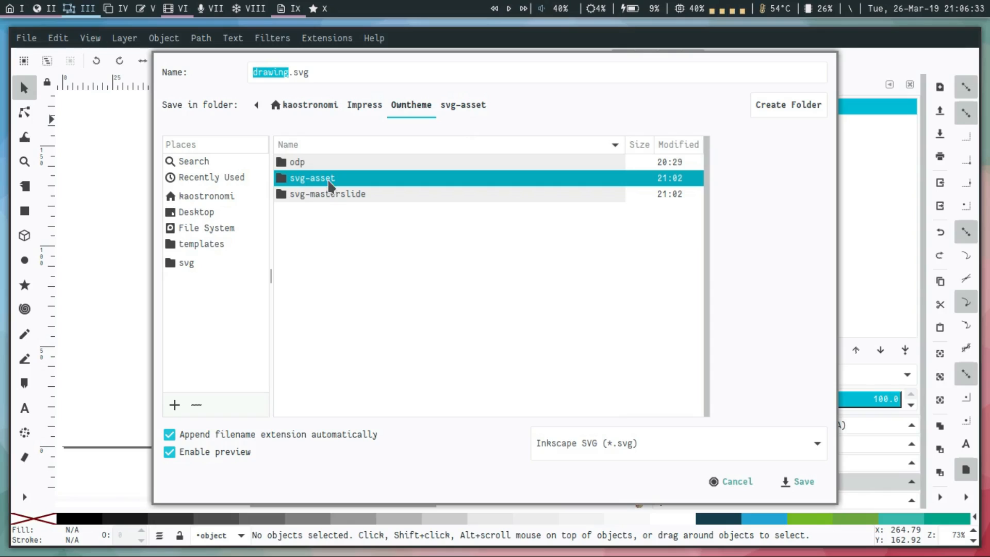
double_click(330, 180)
key(BackSpace)
key(BackSpace)
key(BackSpace)
key(BackSpace)
key(BackSpace)
key(BackSpace)
key(BackSpace)
text(16:9)
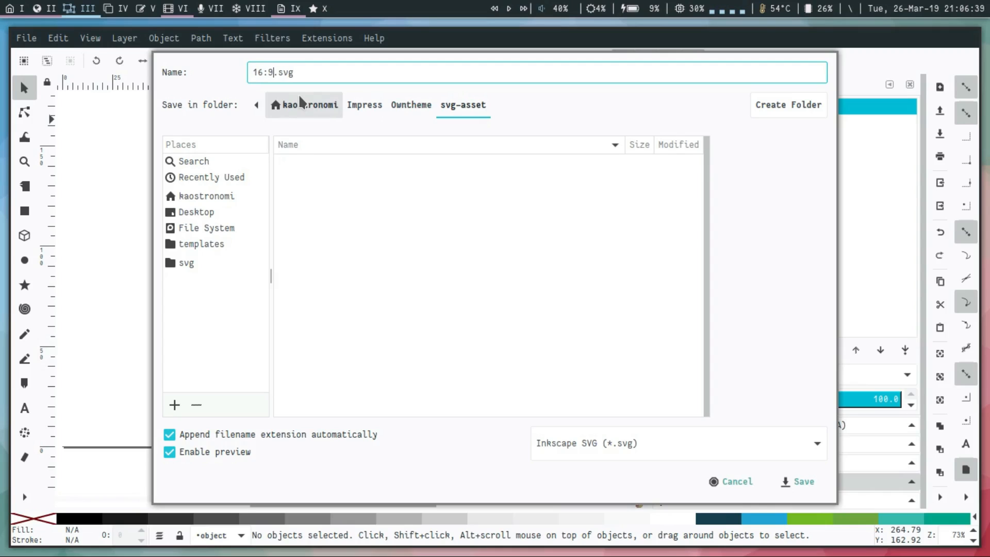
text(-masterslide)
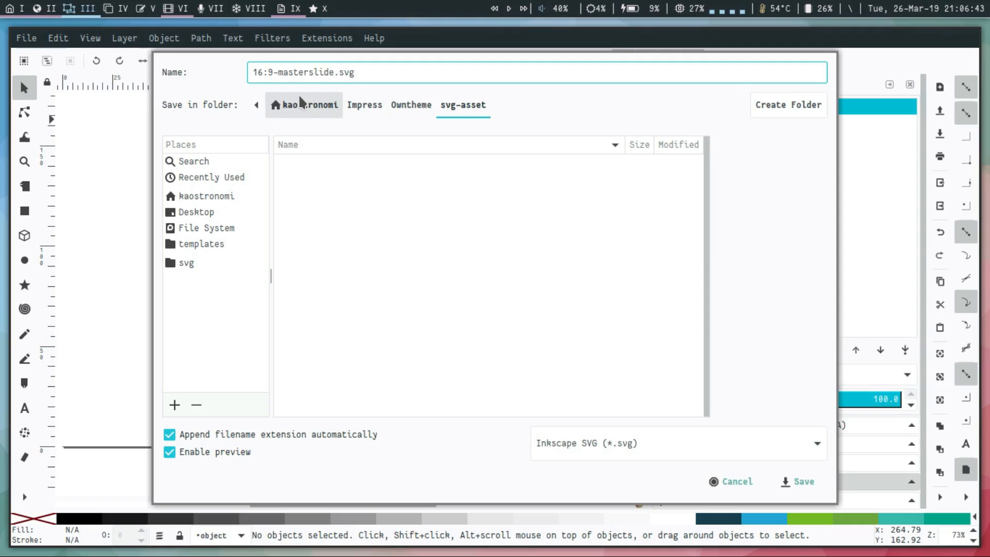
click(799, 482)
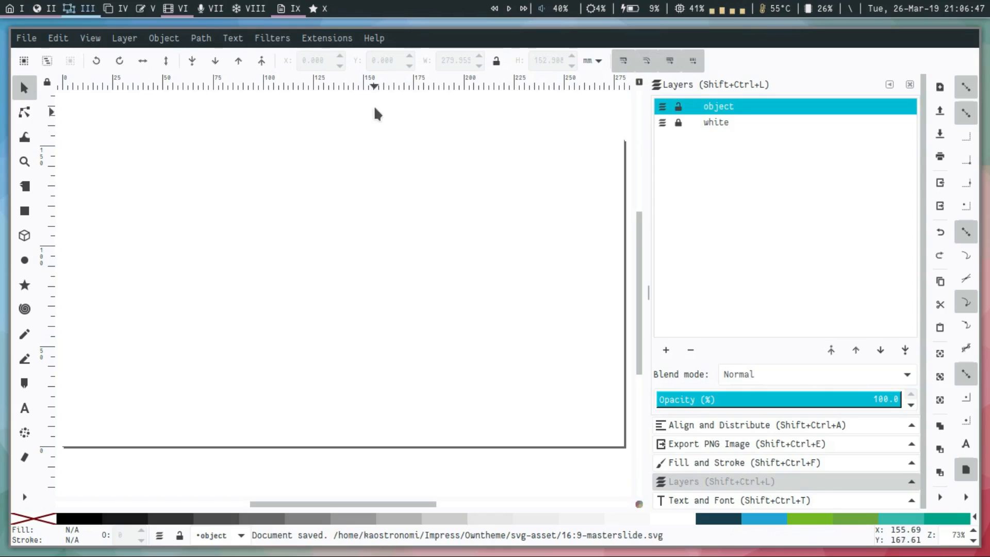
Unlock the white layer and set the custom page height to 8.27 in.
scroll(382, 167, down, 2)
scroll(382, 168, up, 1)
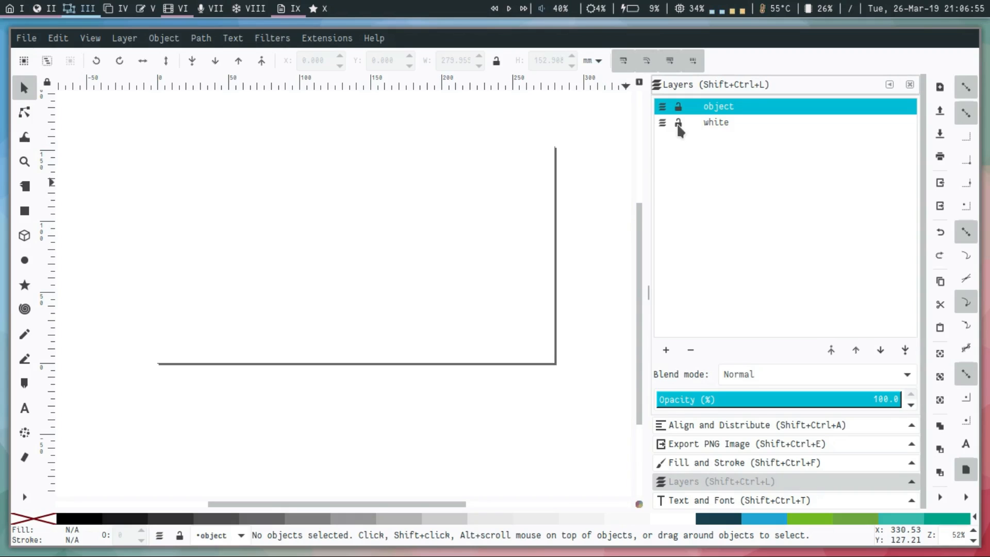
scroll(602, 198, up, 1)
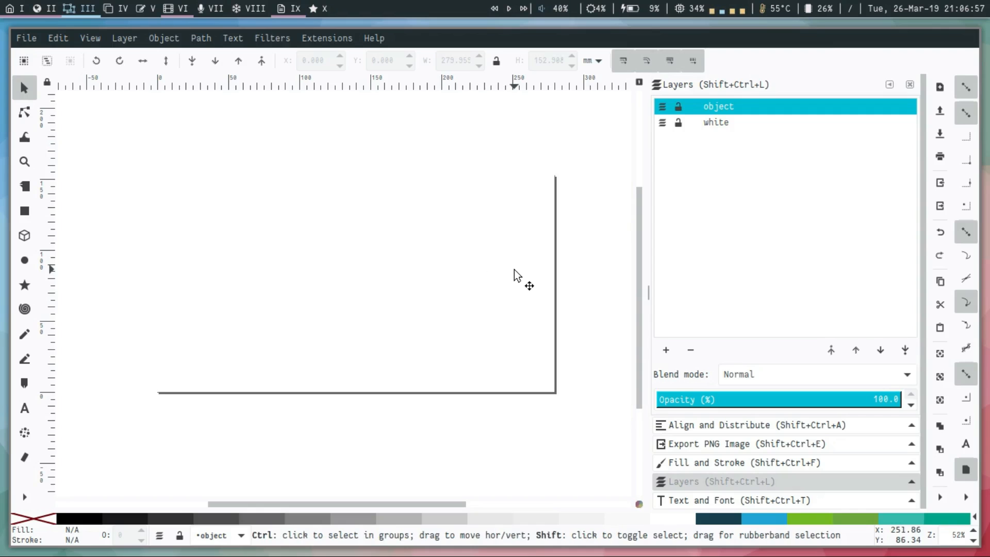
key(shift+ctrl+d)
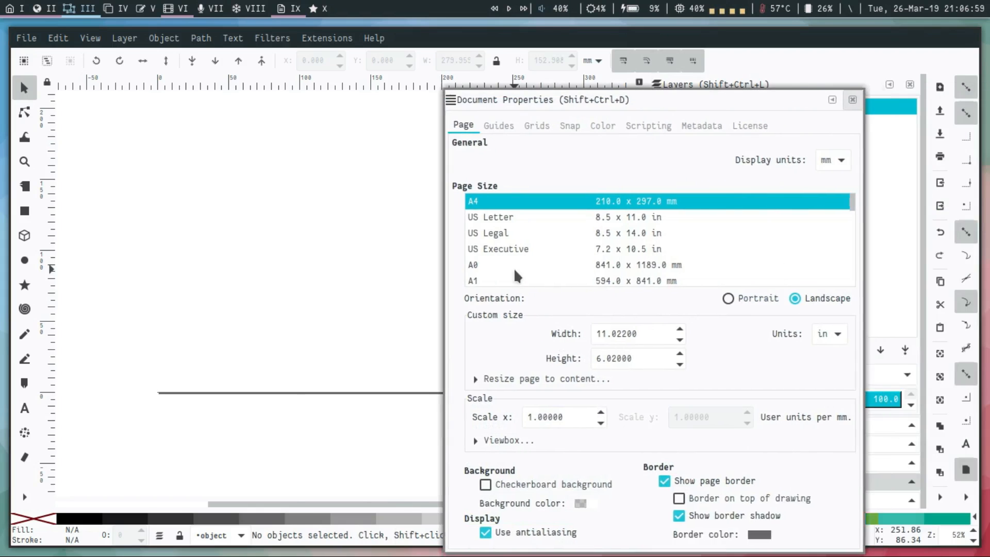
double_click(508, 343)
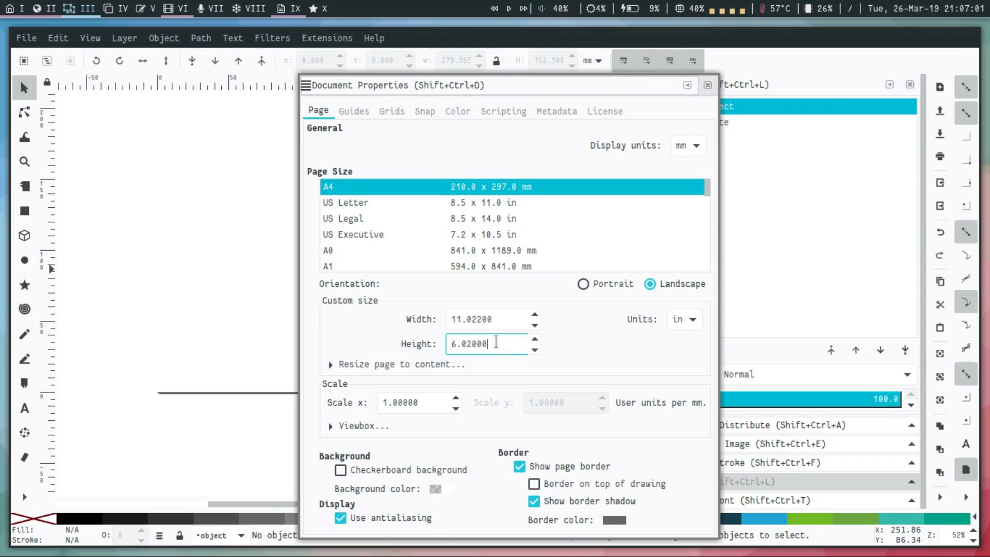
text(8.27)
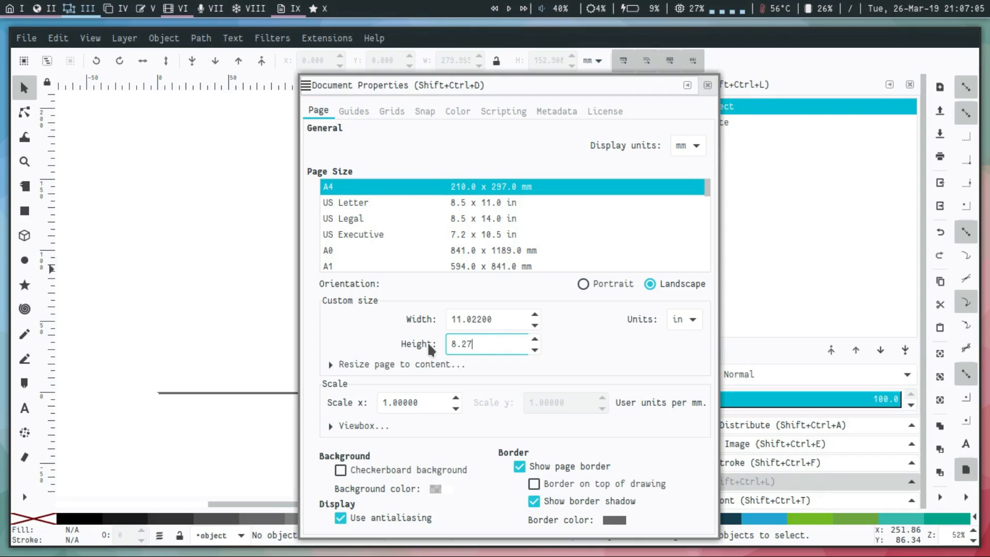
key(Return)
click(707, 85)
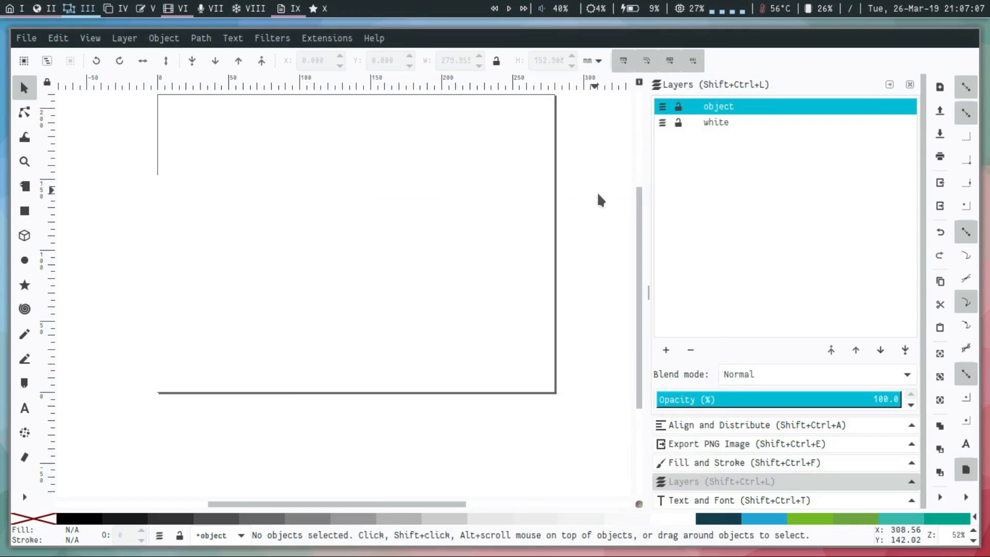
Stretch the rectangle on the white layer upward until it snaps to the page's top corner, about 210 mm high, and deselect it.
click(713, 123)
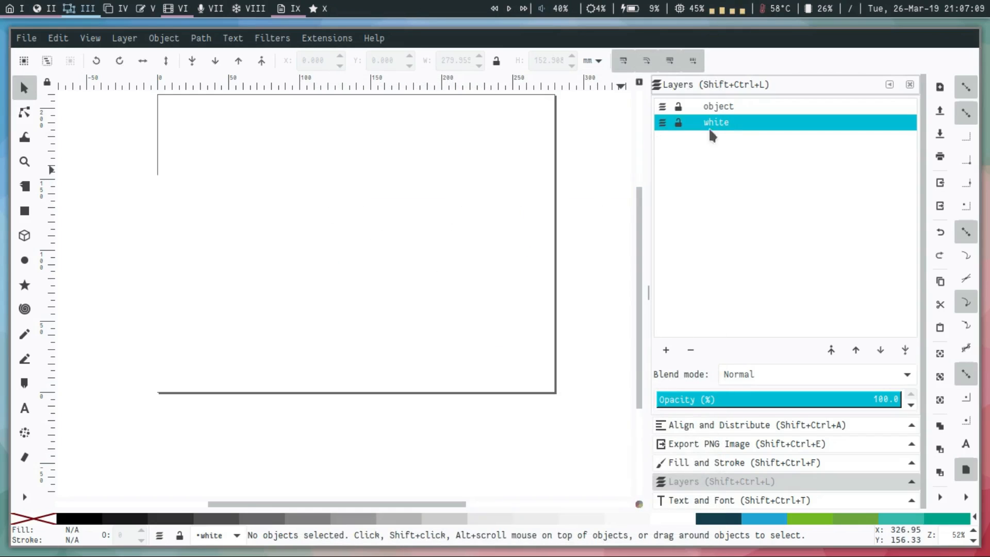
click(371, 281)
scroll(371, 281, up, 5)
drag(359, 293, 354, 216)
click(369, 153)
scroll(370, 153, down, 4)
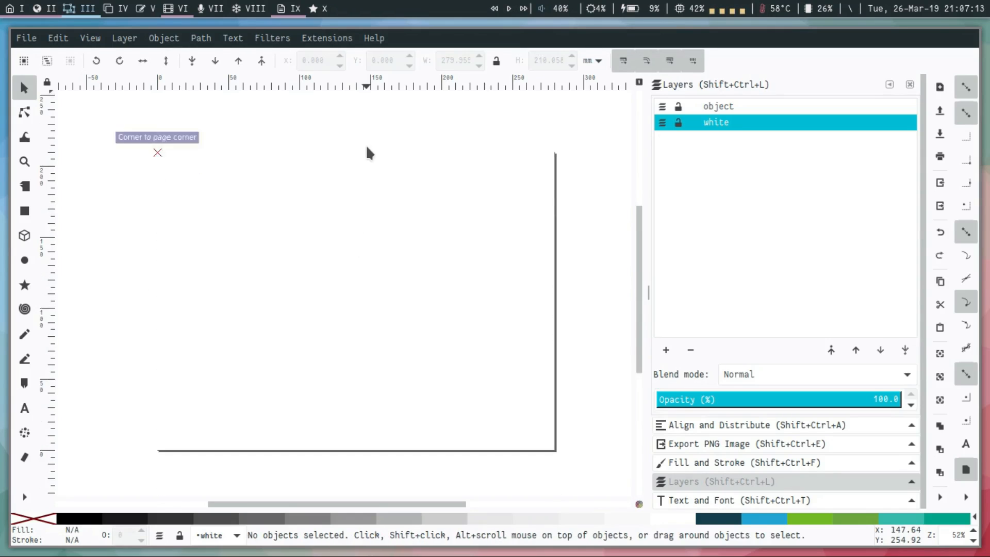
click(375, 214)
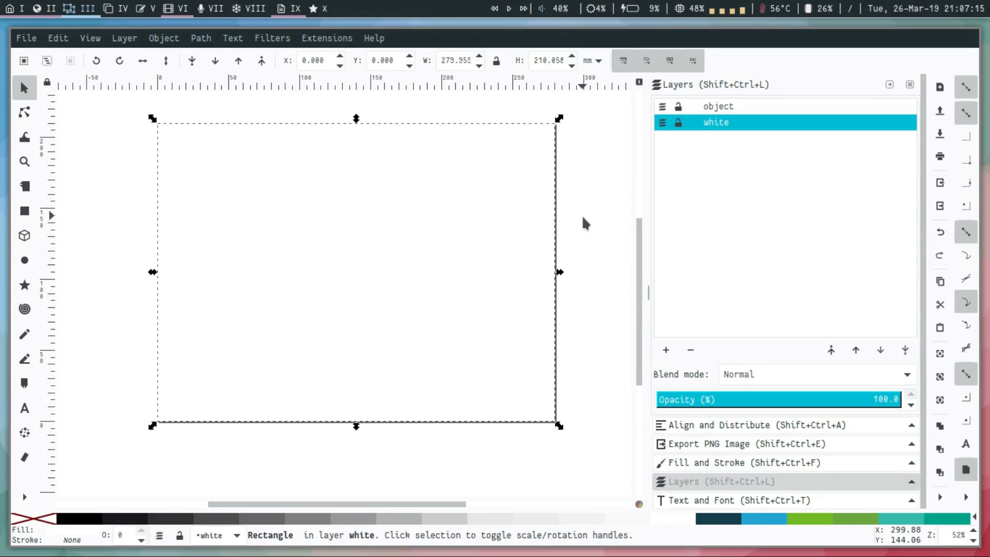
click(583, 232)
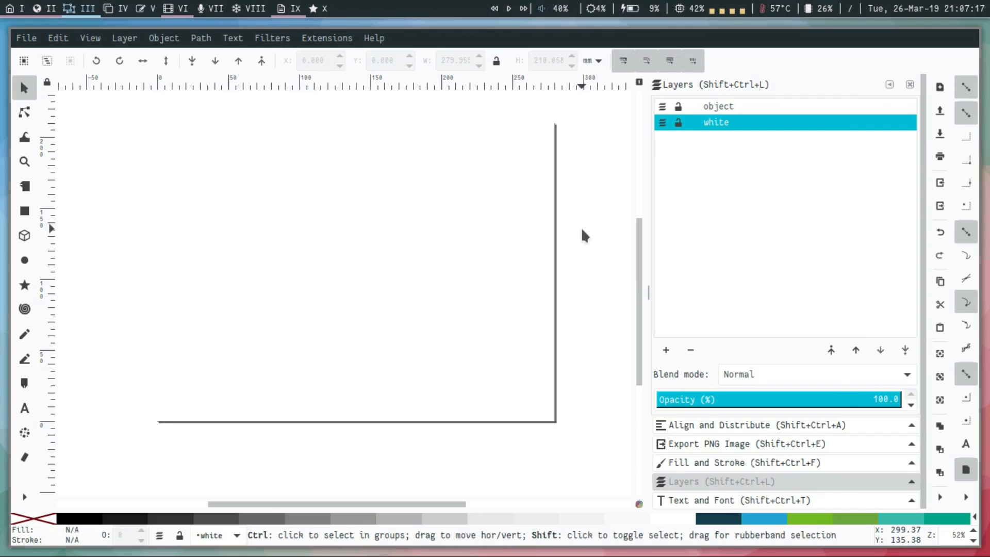
Save the drawing as 4:3-masterslide.svg in the svg-asset folder with the white layer locked, and quit Inkscape.
key(ctrl+shift+s)
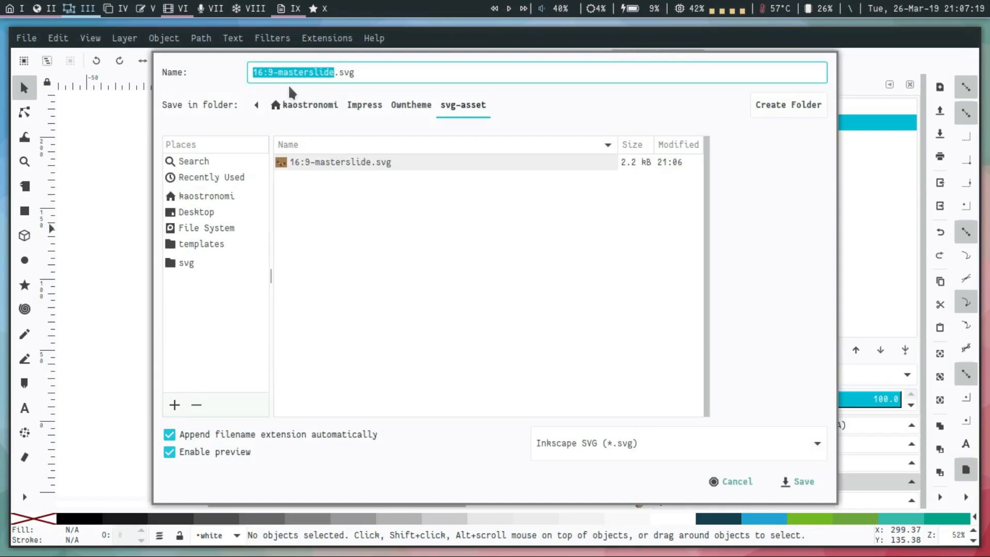
click(273, 73)
key(BackSpace)
key(BackSpace)
key(BackSpace)
key(BackSpace)
text(4:)
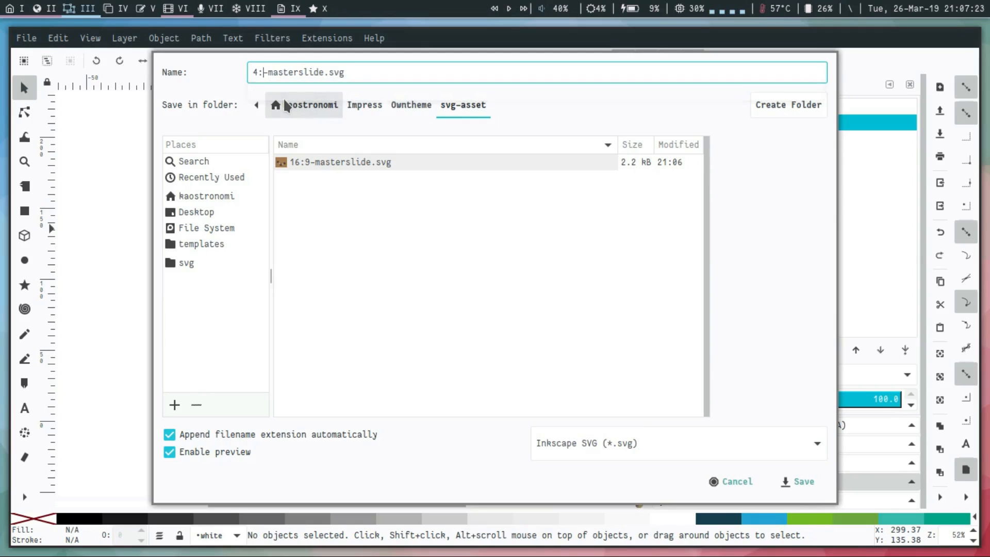
text(3)
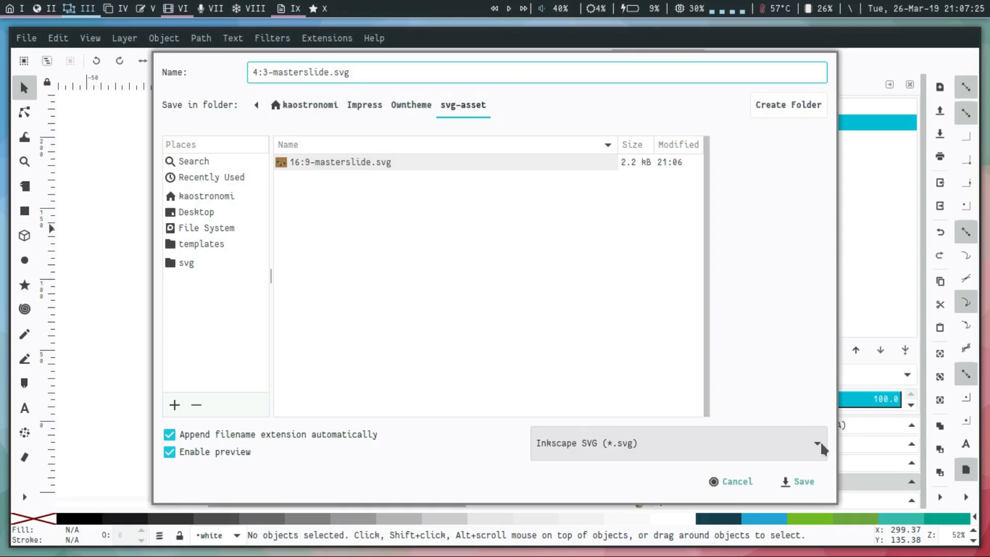
click(810, 485)
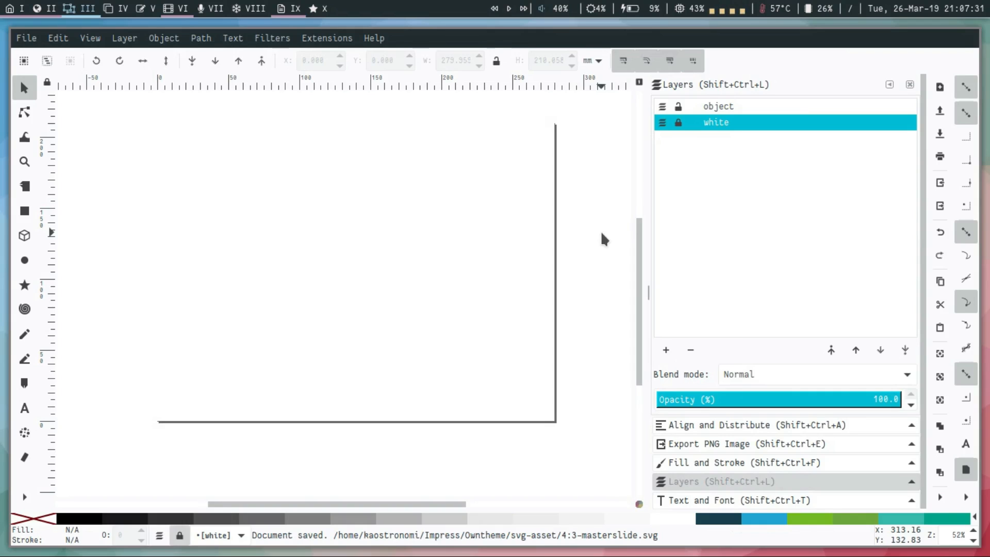
key(ctrl+q)
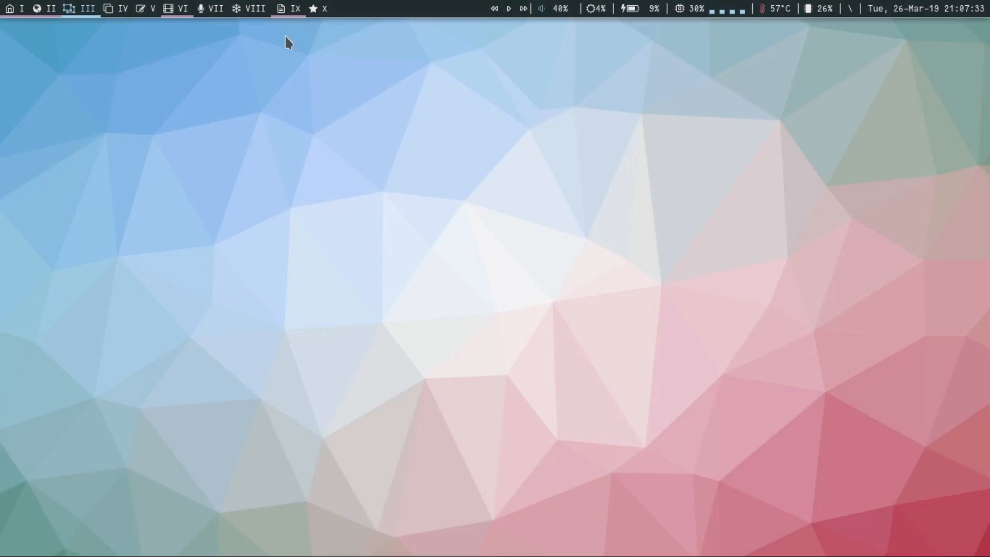
Switch to Impress, set the slide format to Screen 4:3 and return it to Screen 16:9.
click(290, 8)
click(866, 160)
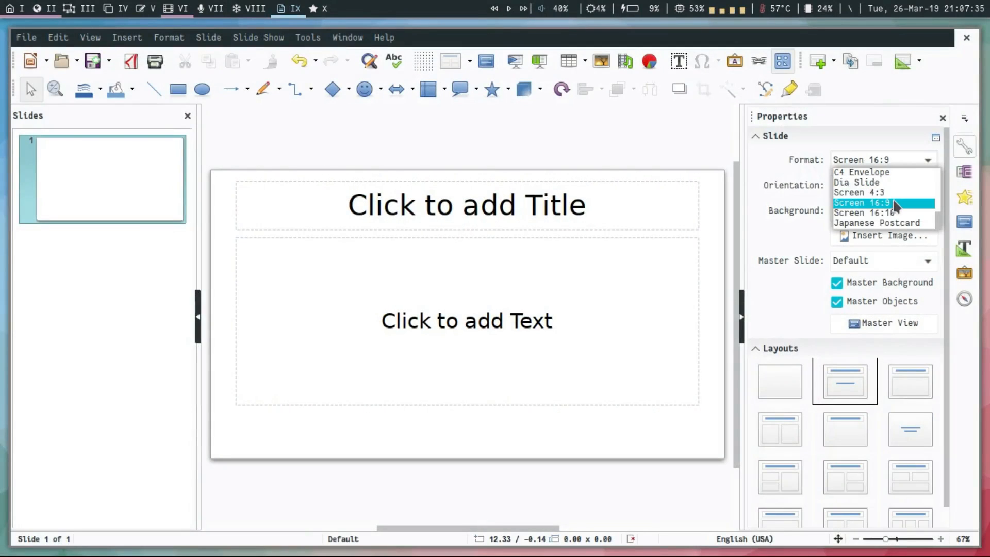
click(858, 192)
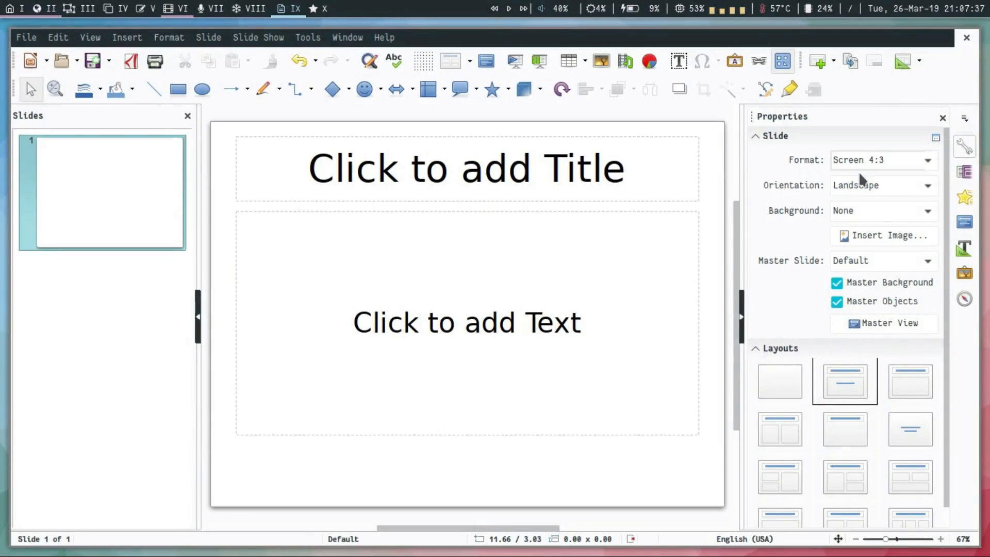
click(885, 158)
click(901, 203)
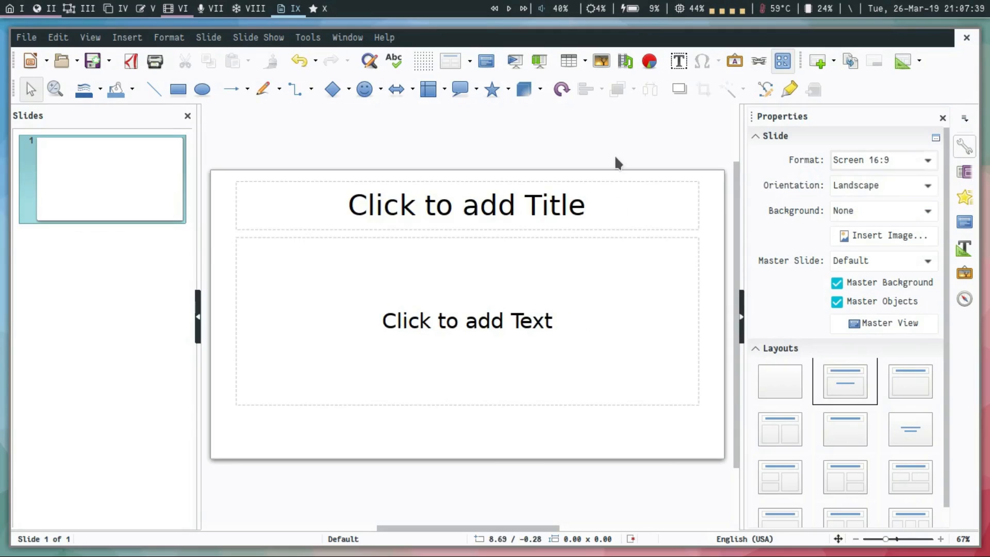
Switch to the file manager, open the svg-asset folder inside Owntheme and check the two saved template files.
key(super+1)
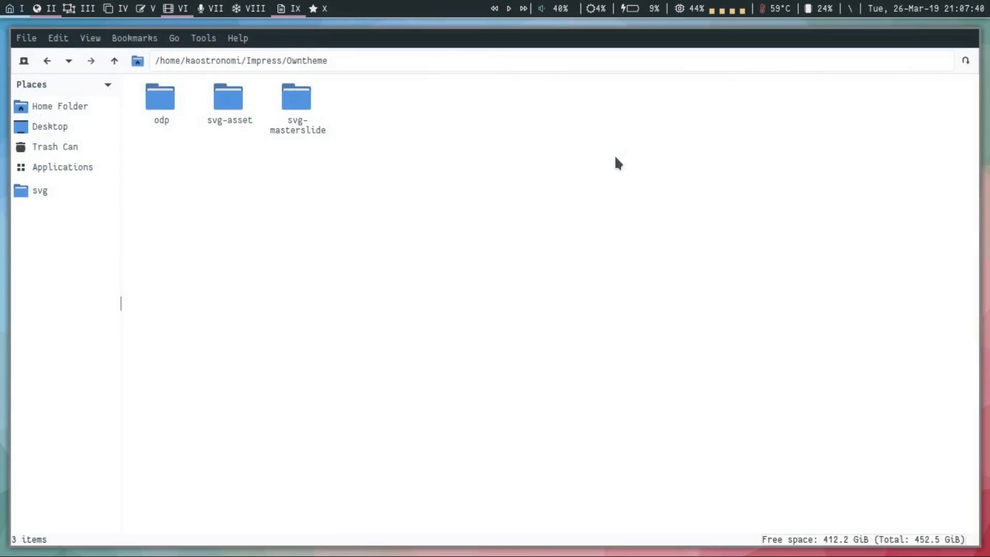
click(230, 128)
double_click(232, 109)
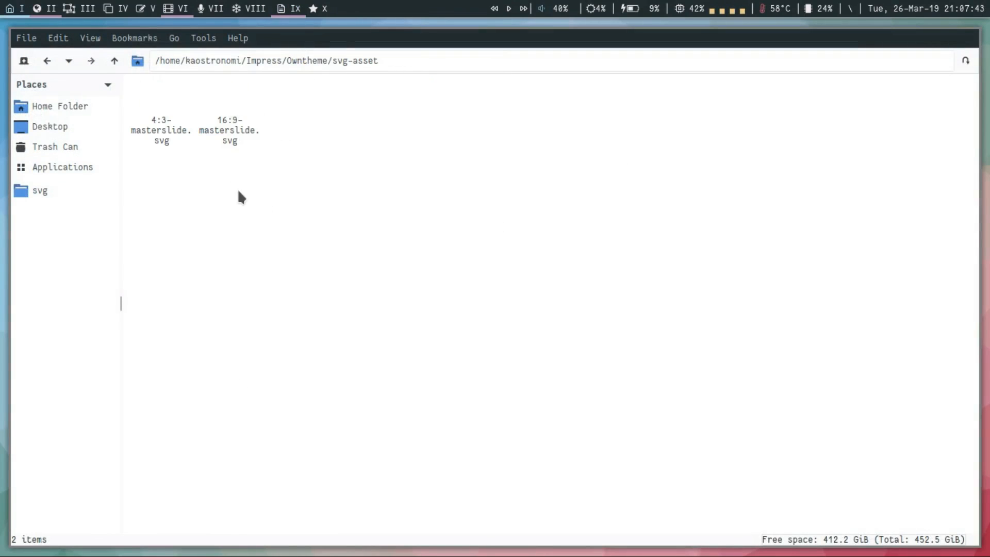
click(179, 135)
click(242, 129)
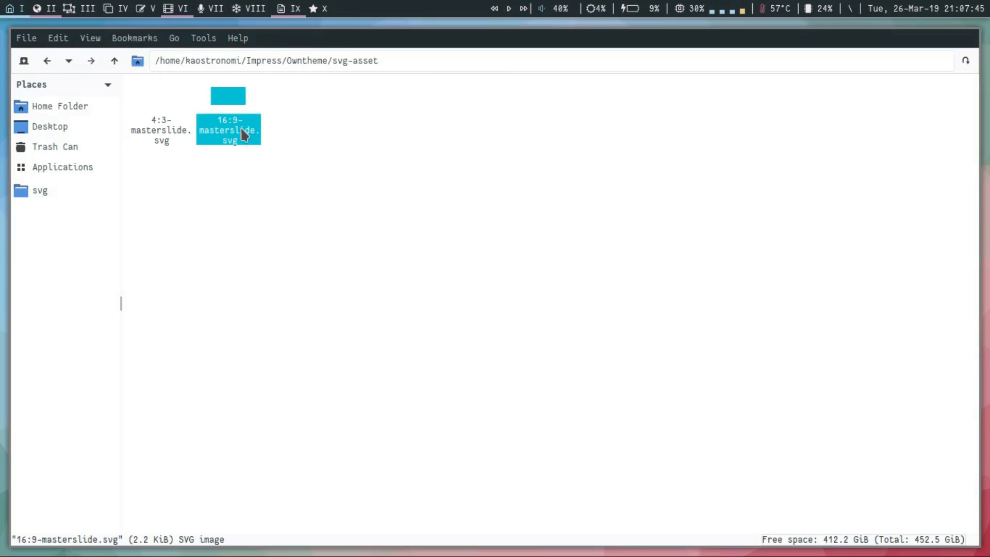
click(278, 219)
Read the Master Slide instructions in the presentation and copy 16:9-masterslide.svg from svg-asset into the svg-masterslide folder.
key(super+2)
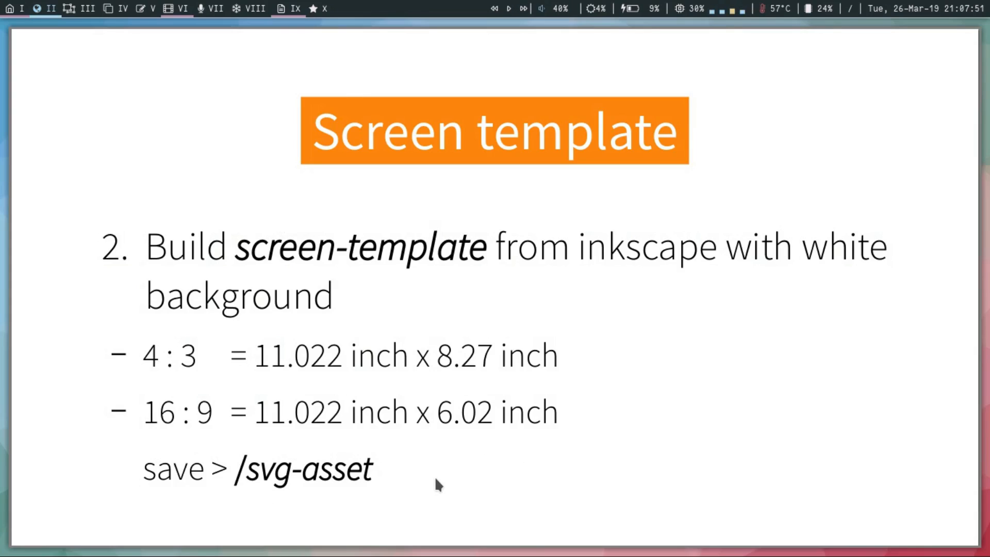
key(Right)
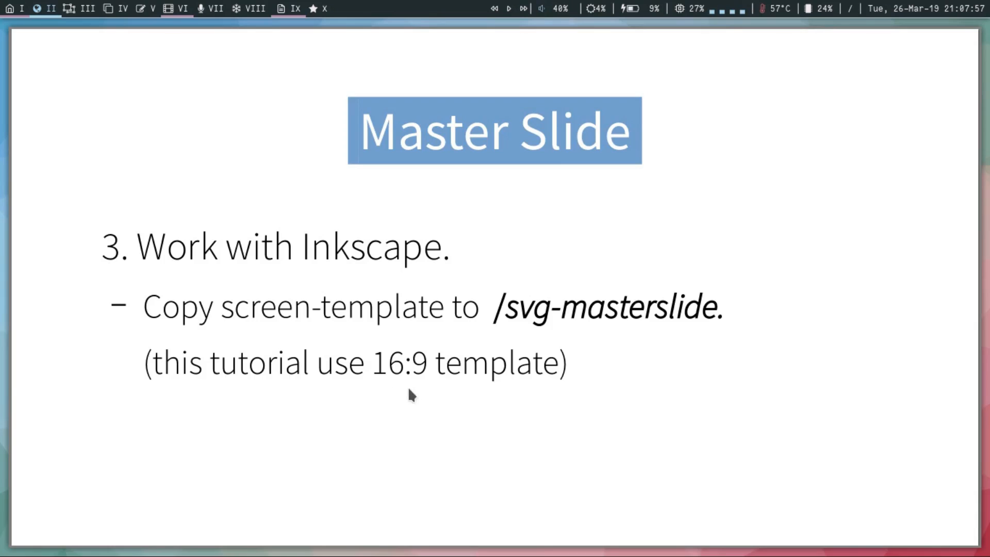
key(alt+Tab)
click(234, 120)
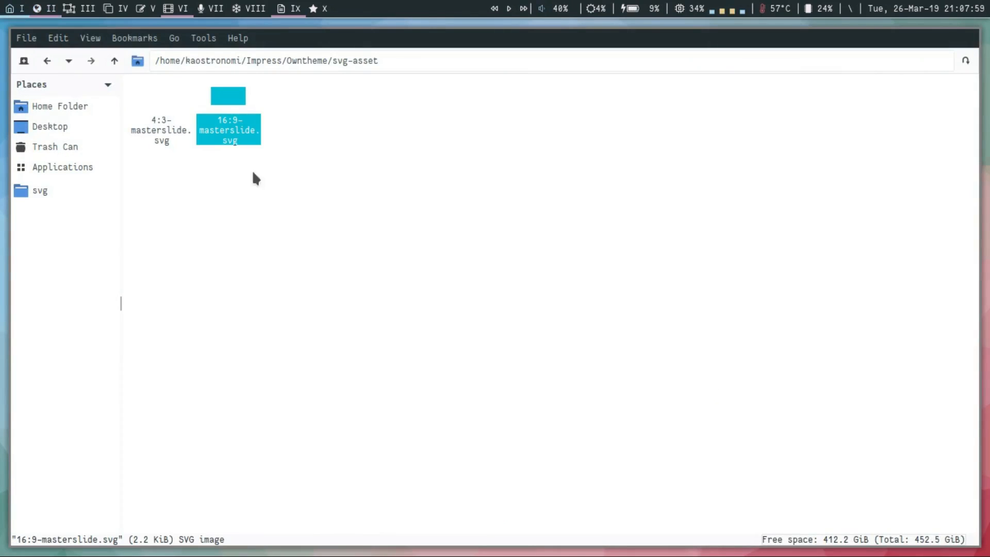
key(alt+Up)
key(Right)
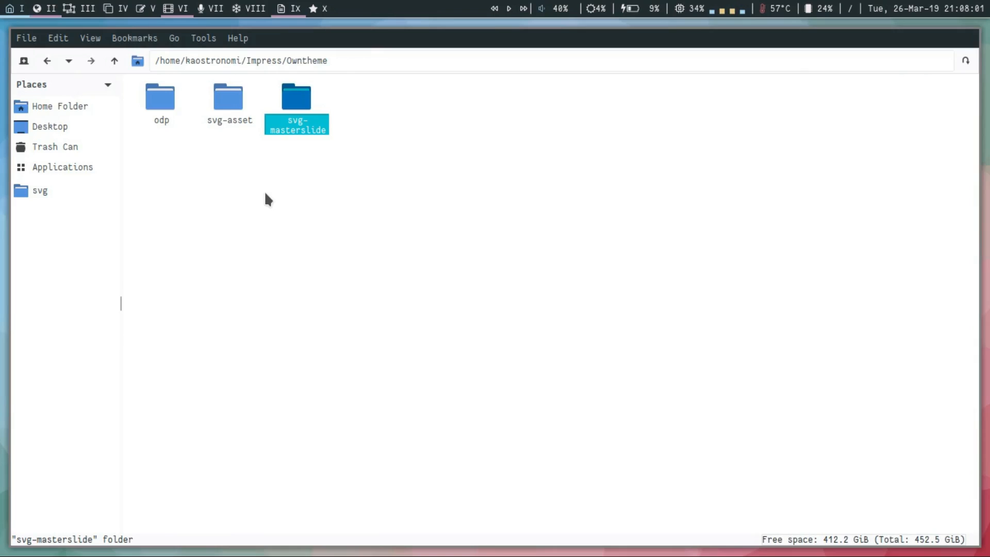
key(Return)
key(ctrl+v)
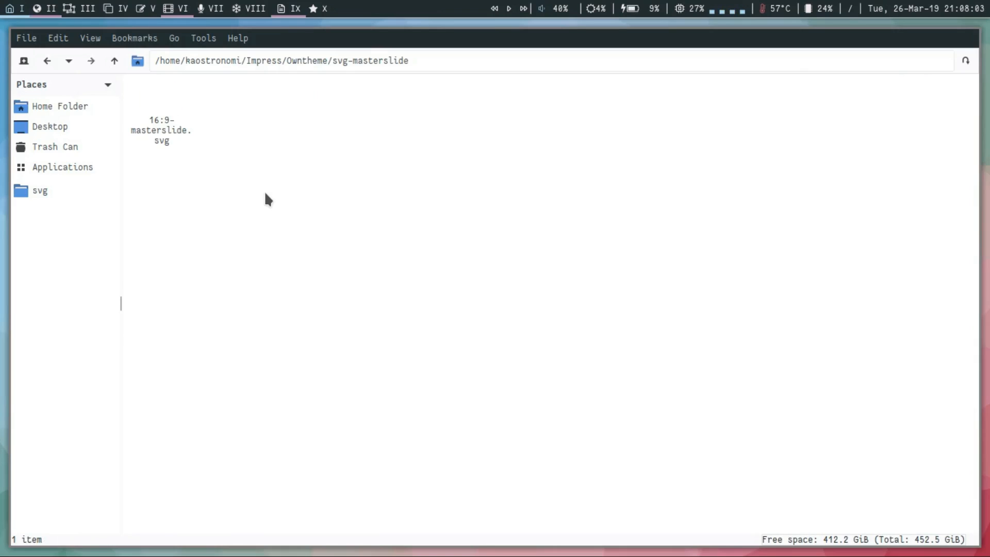
Rename the copied 16:9-masterslide.svg in the svg-masterslide folder as masterslide-1.svg.
click(161, 129)
key(F2)
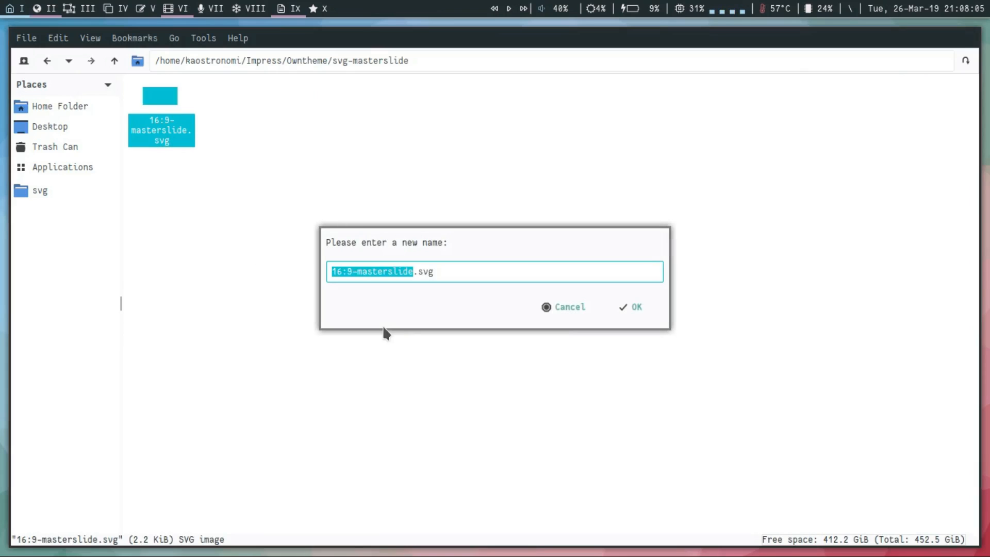
text(masterslide-)
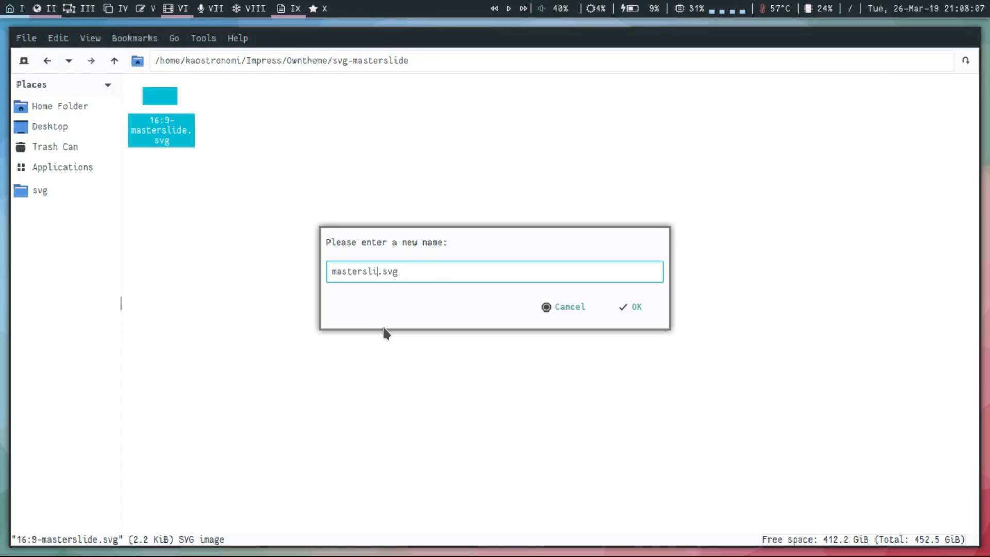
text(1)
key(Return)
Open masterslide-1.svg in Inkscape and show the Layers dialog.
click(177, 126)
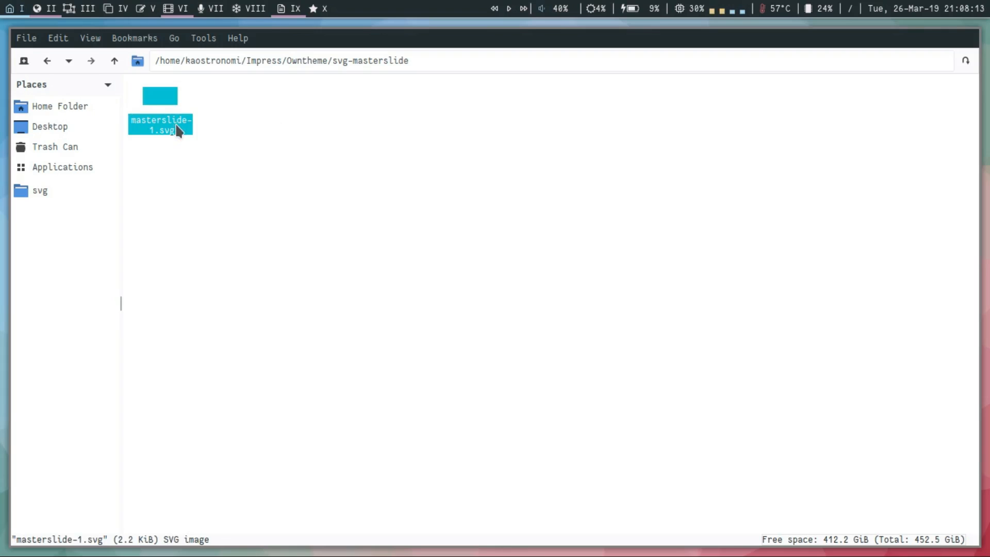
key(super+3)
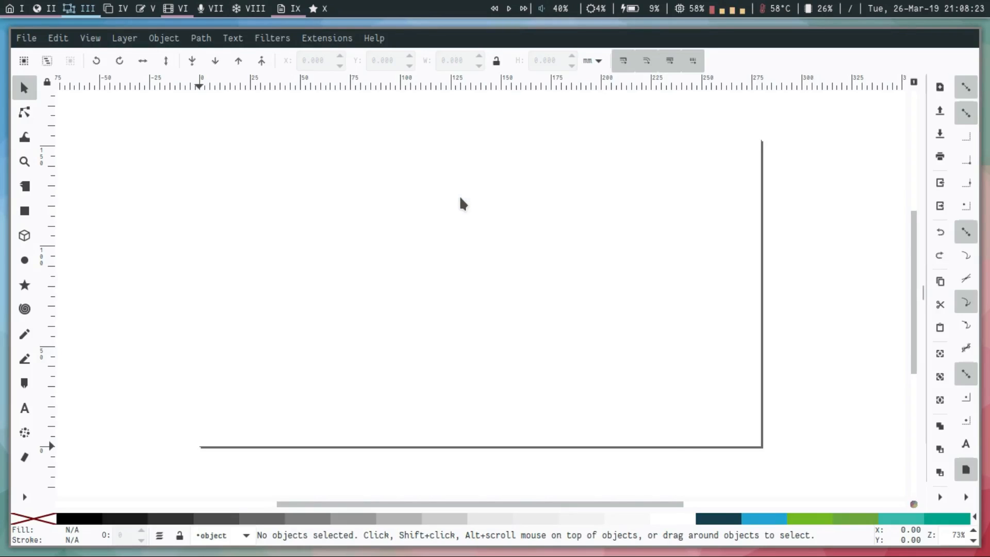
key(shift+ctrl+l)
scroll(383, 240, right, 4)
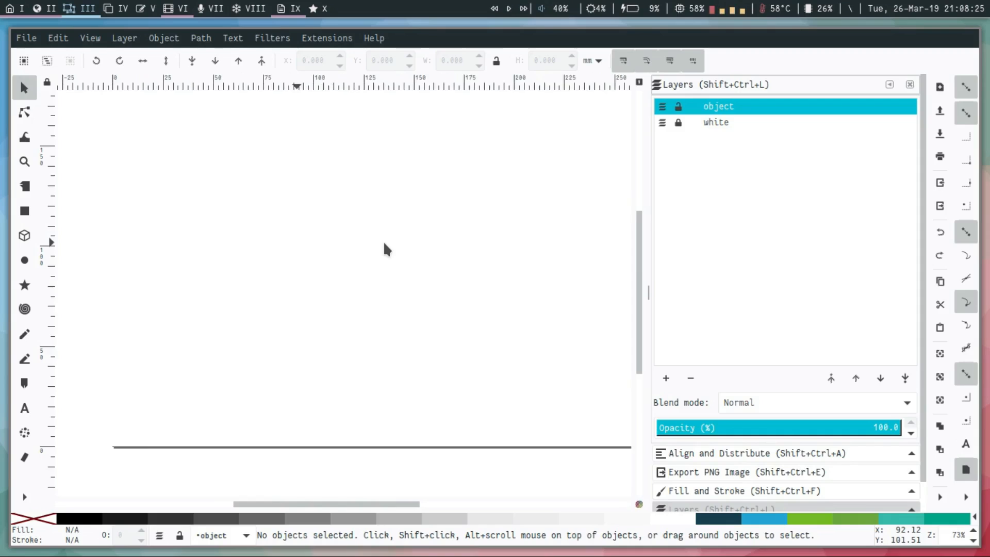
scroll(382, 240, down, 1)
scroll(601, 230, right, 1)
scroll(595, 288, up, 1)
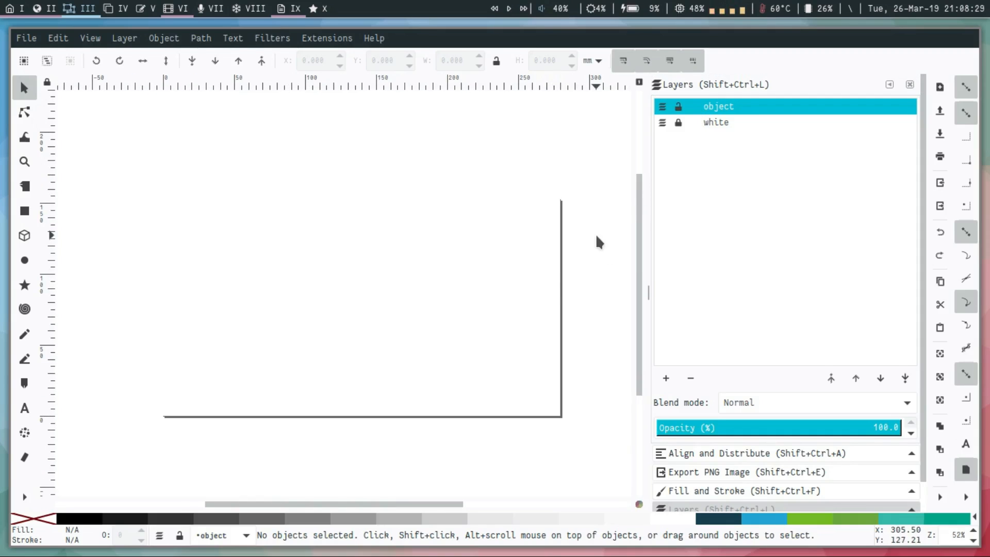
With snapping off, draw a closed five-node path of about 162 × 207 mm with a curved left side, extending past the page's right half.
key(b)
click(405, 178)
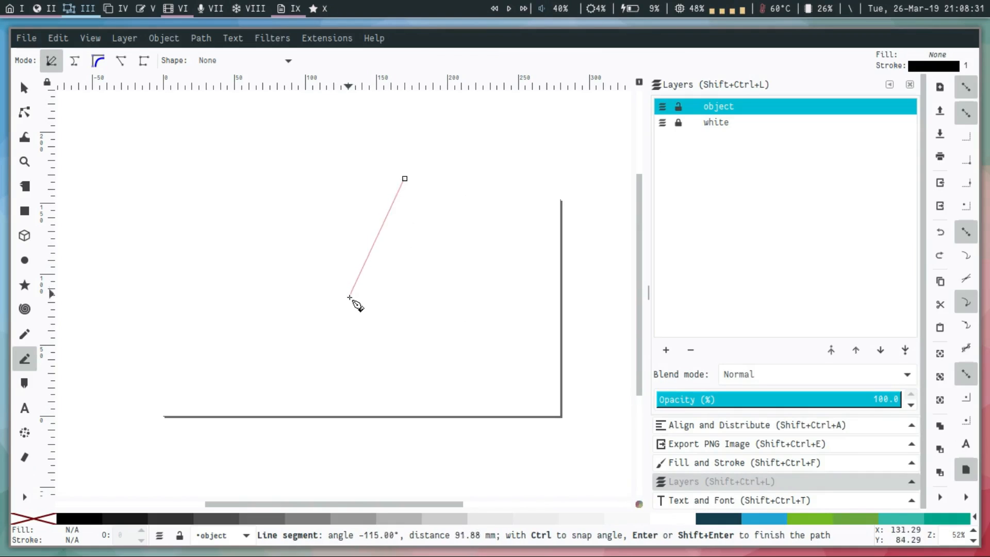
drag(366, 306, 392, 416)
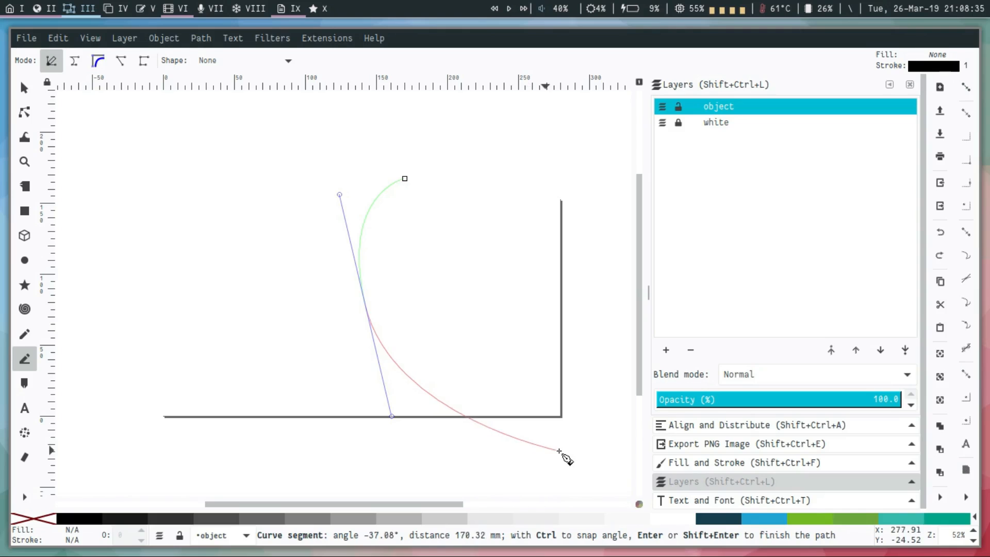
click(552, 458)
click(575, 448)
click(588, 166)
click(404, 179)
key(s)
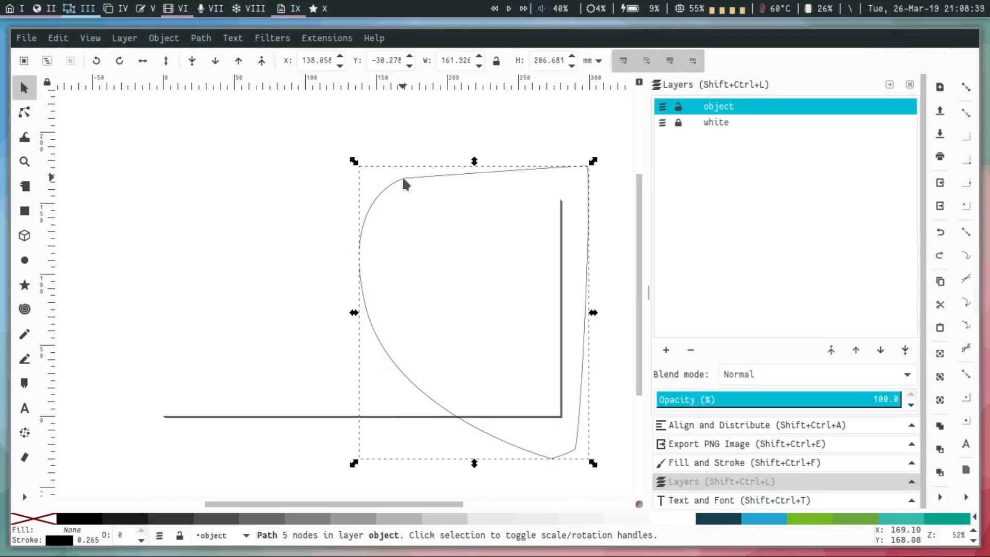
Draw a blue rectangle of about 280 × 153 mm covering the page and intersect it with the curved path.
key(r)
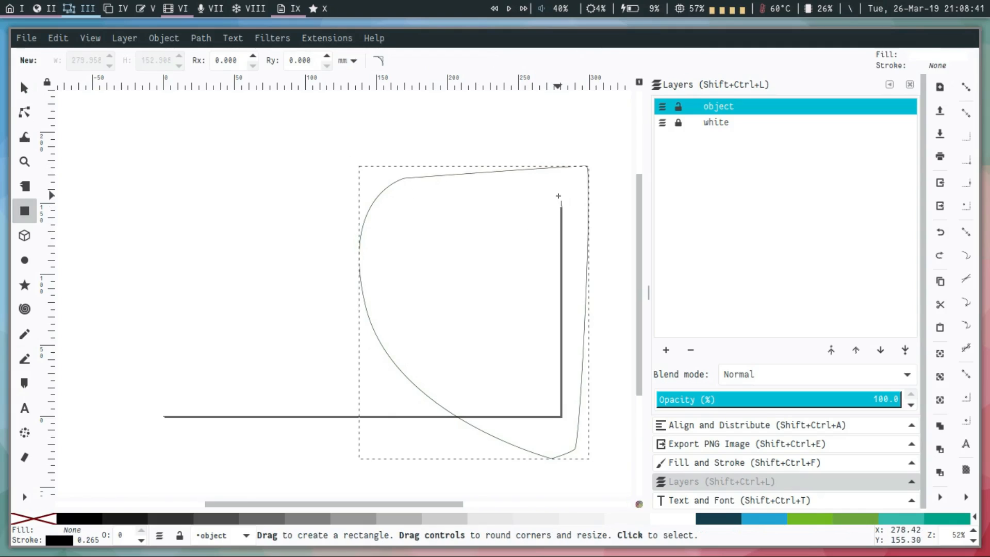
drag(560, 202, 163, 412)
key(space)
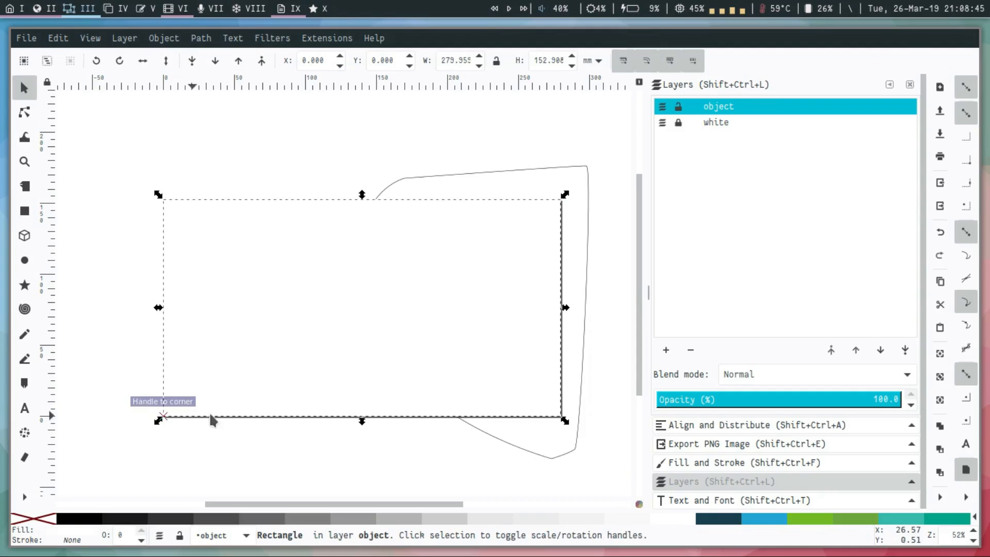
click(758, 525)
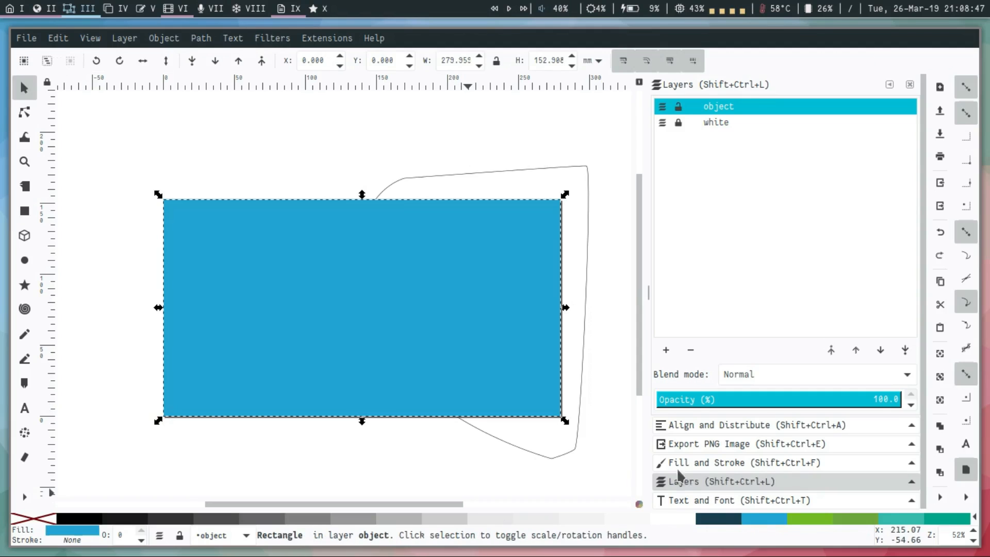
shift+click(589, 202)
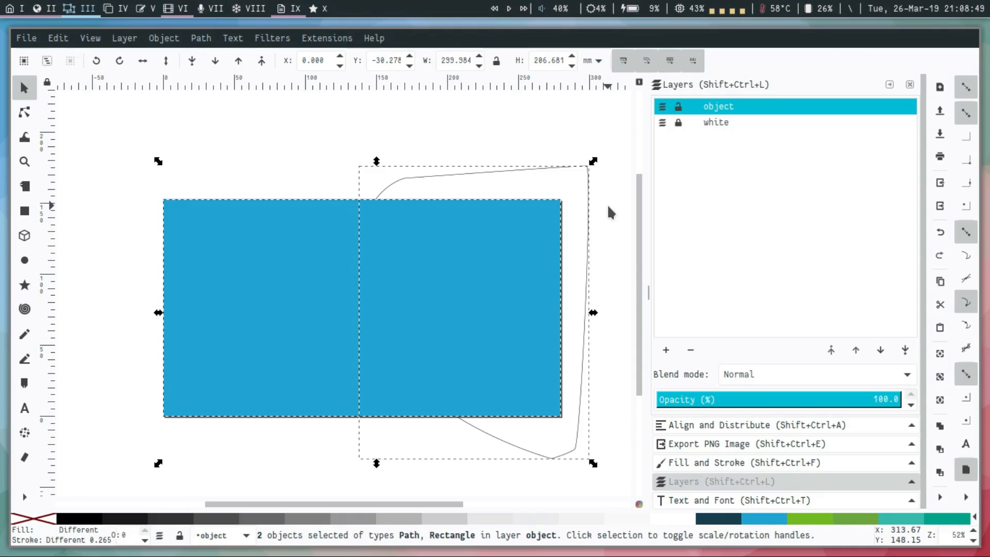
key(ctrl+asterisk)
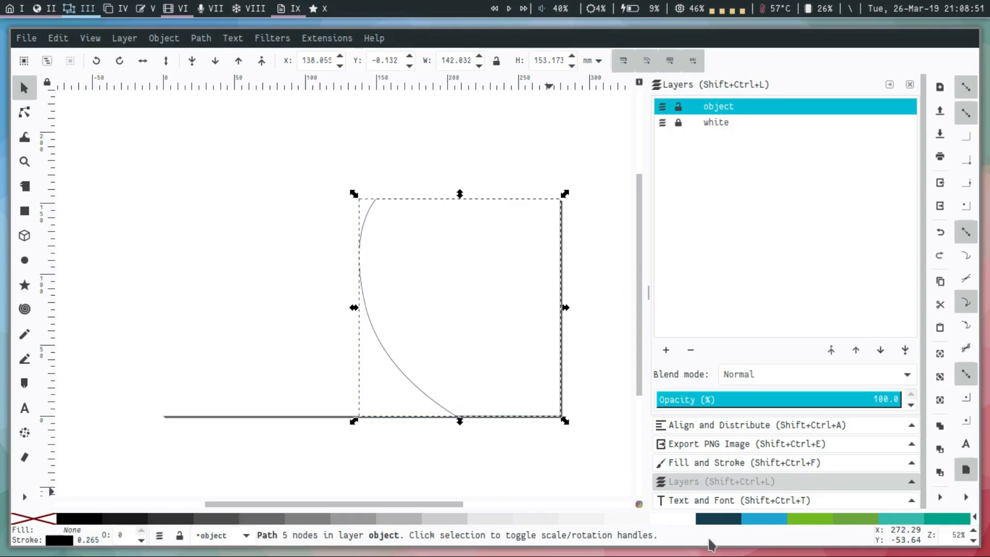
Fill the intersected curved shape with the same blue and remove its stroke.
click(762, 518)
shift+click(53, 517)
mouse_move(468, 301)
mouse_down()
mouse_move(500, 238)
mouse_move(489, 219)
mouse_up()
key(ctrl+z)
key(Escape)
scroll(489, 315, up, 3)
scroll(490, 316, down, 5)
scroll(564, 303, up, 1)
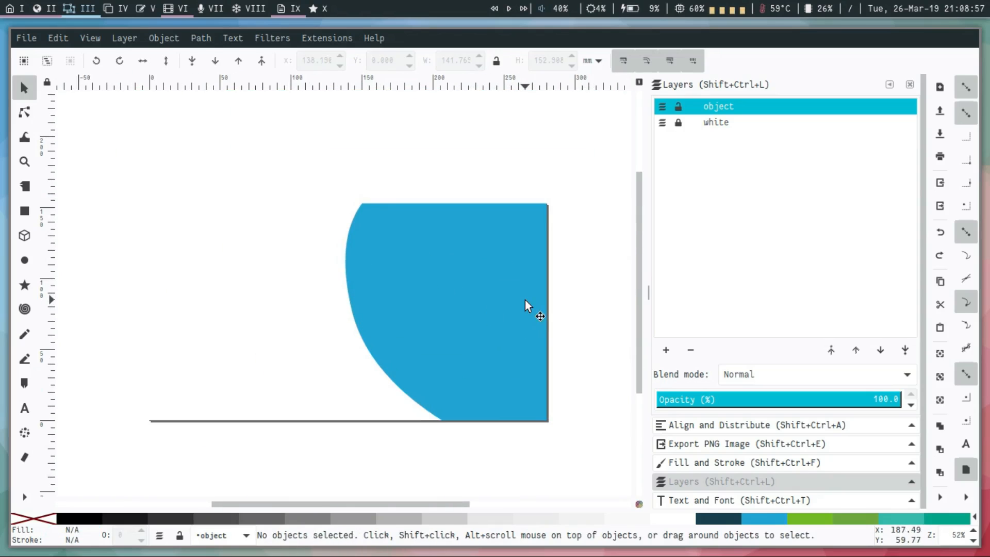
Save masterslide-1.svg and quit Inkscape.
click(27, 39)
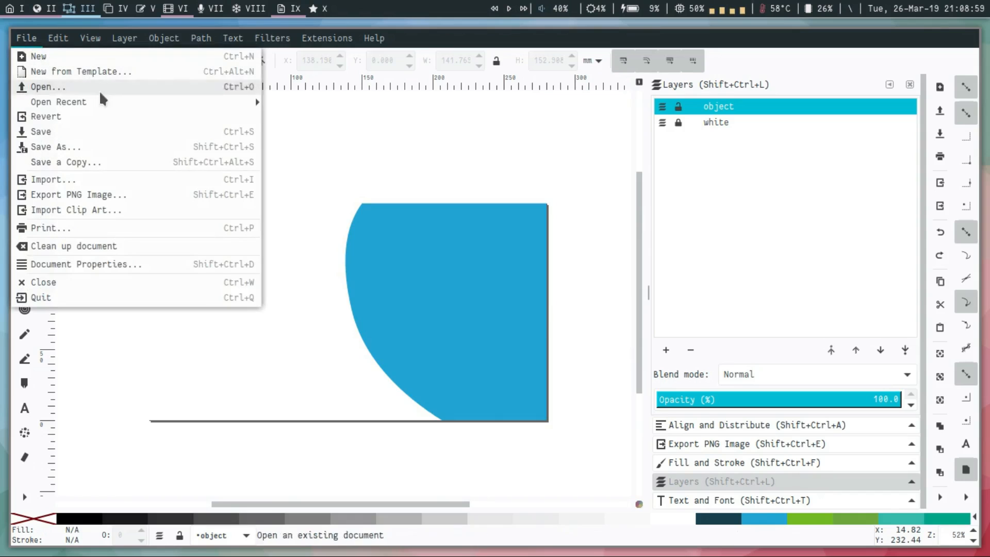
click(92, 132)
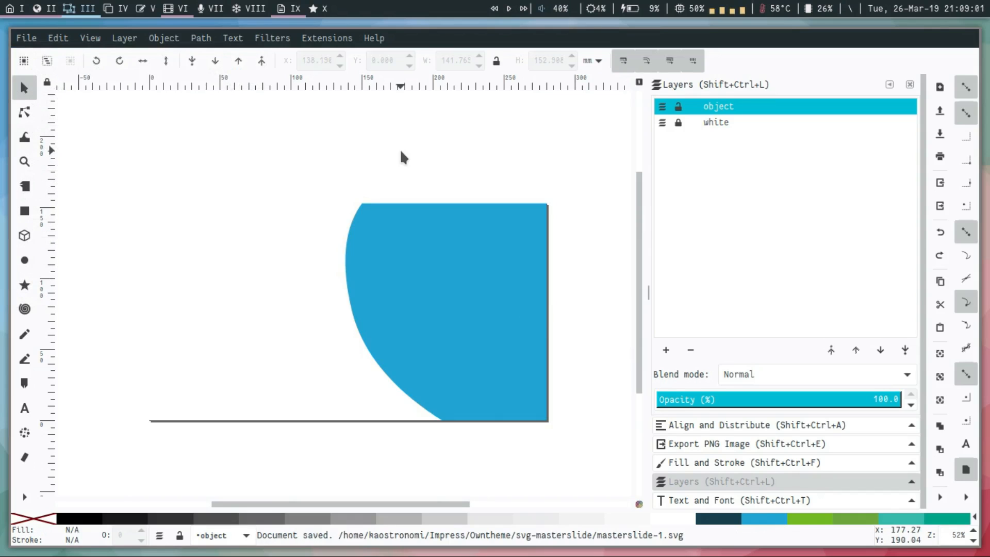
key(ctrl)
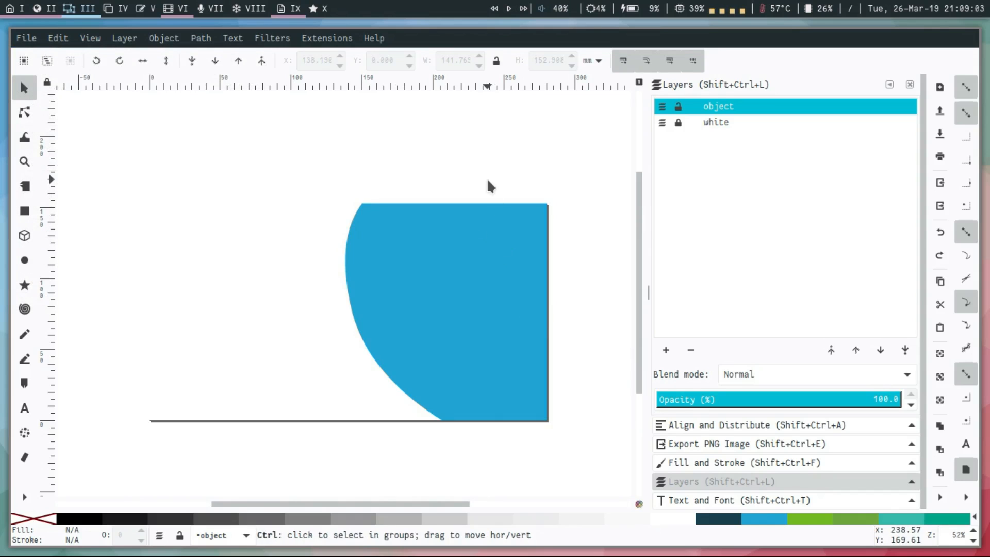
key(ctrl+q)
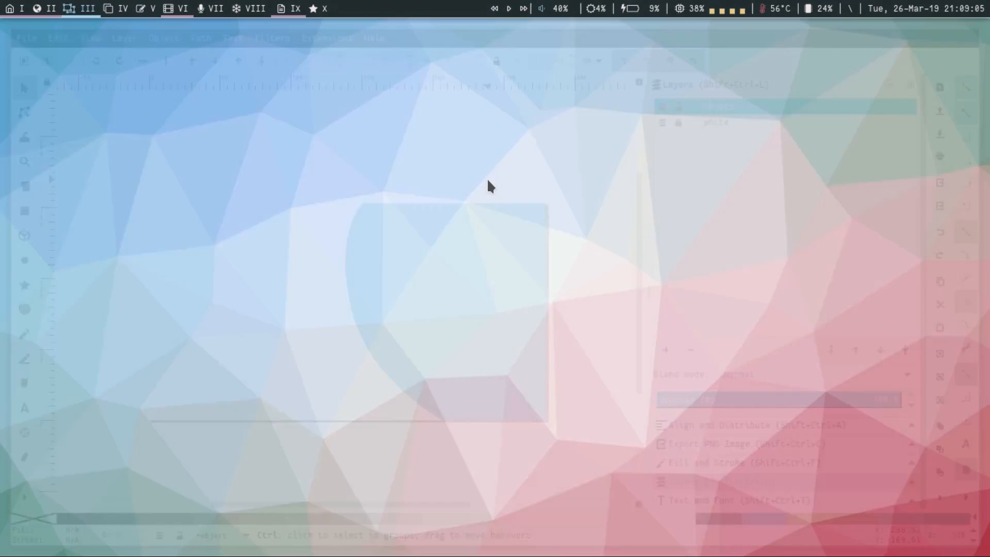
Read the LibreOffice Impress instructions in the presentation, and open the master view of the presentation in Impress.
click(47, 16)
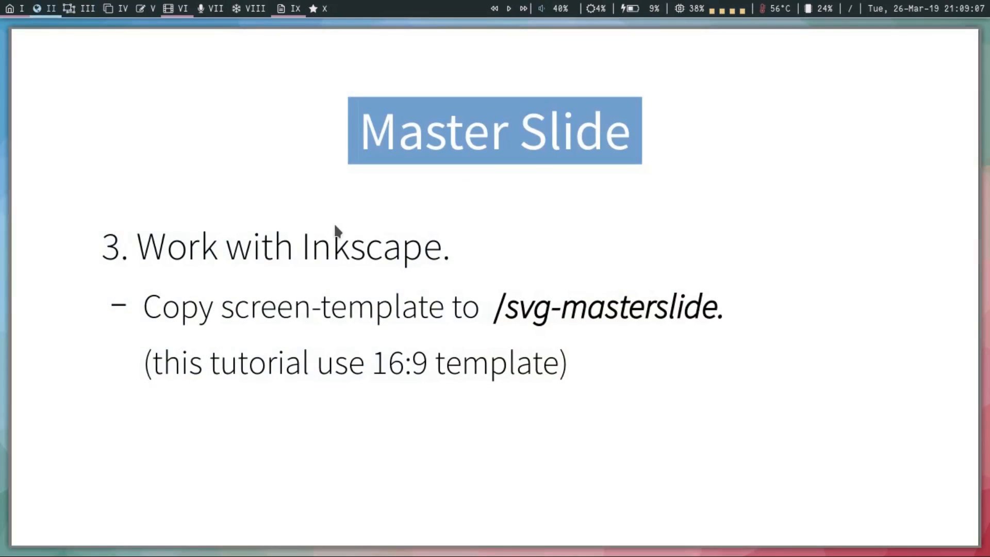
click(612, 328)
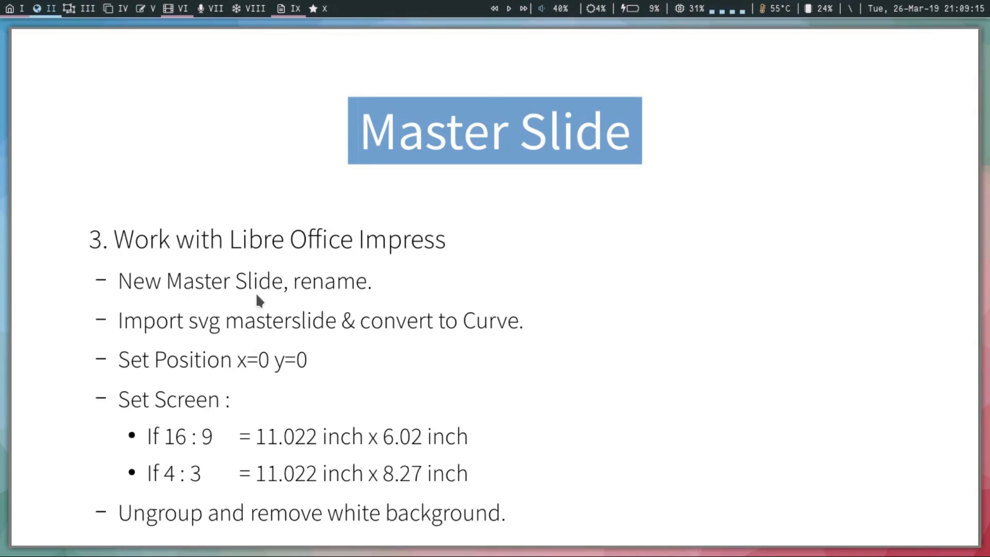
key(super+9)
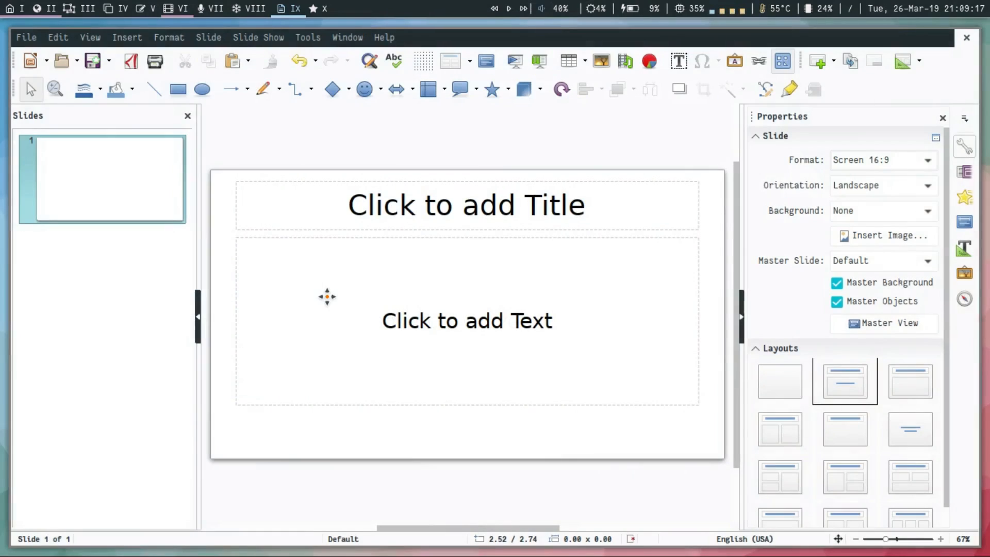
click(894, 323)
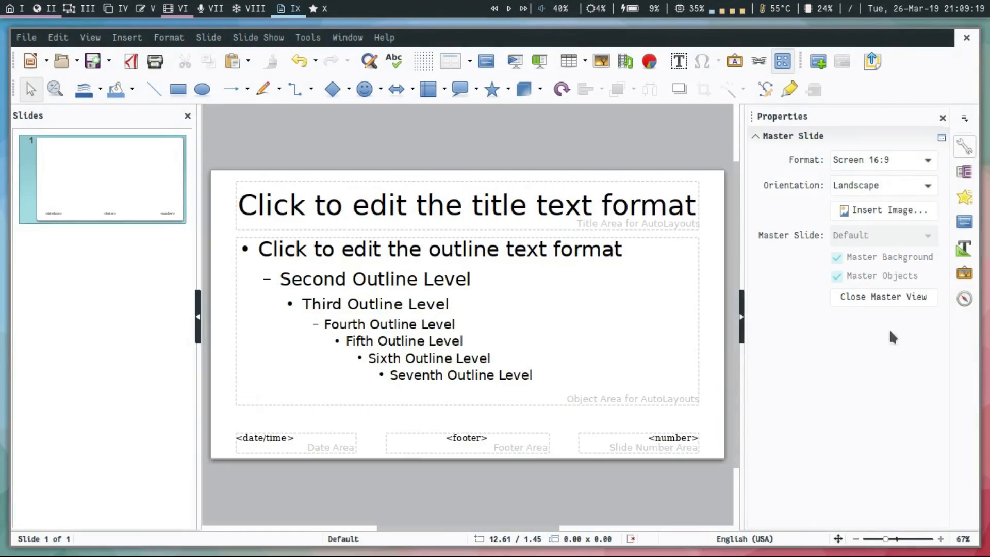
Rename the master slide as masterslide-1-title.
right_click(99, 166)
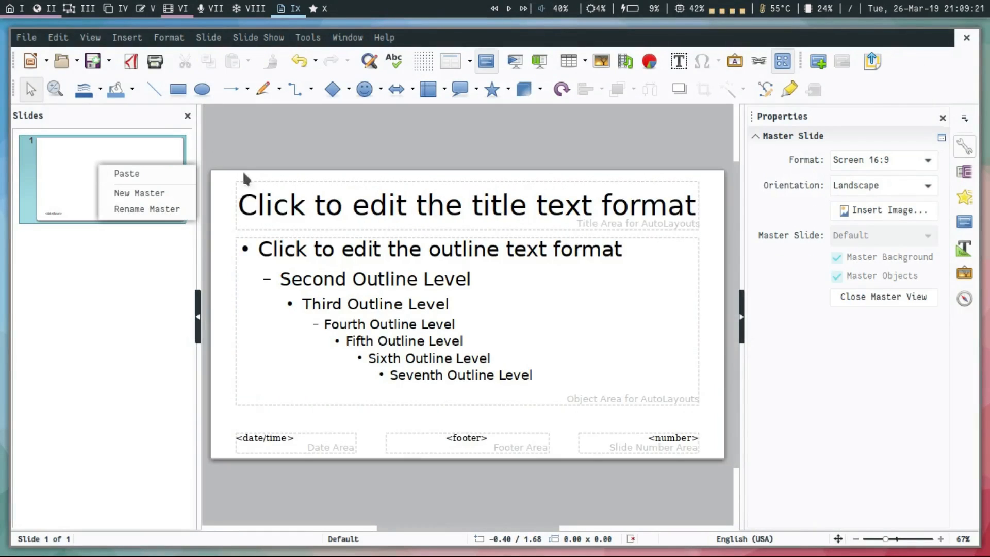
click(174, 213)
drag(518, 267, 347, 270)
text(tit)
key(BackSpace)
key(BackSpace)
key(BackSpace)
text(mas)
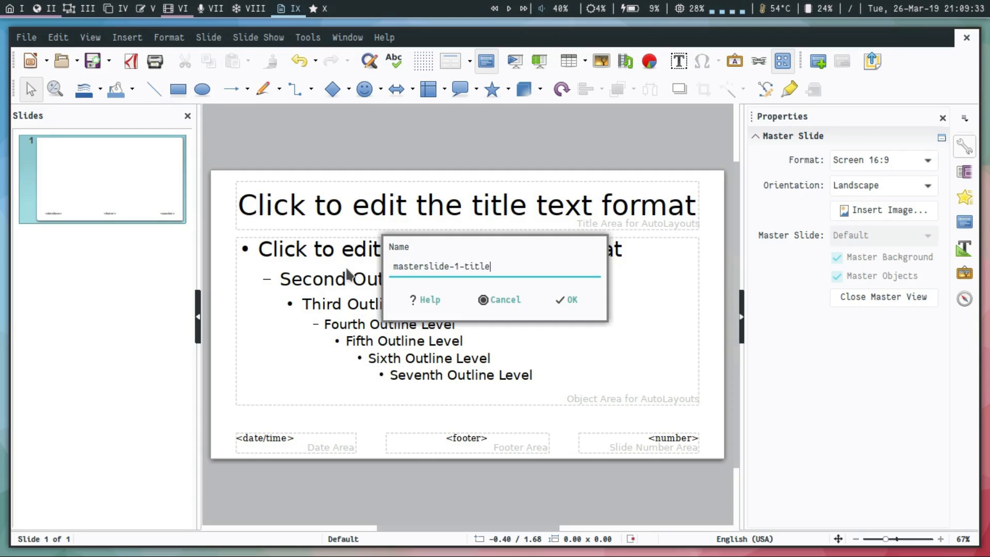
text(terslide-1-title)
key(Return)
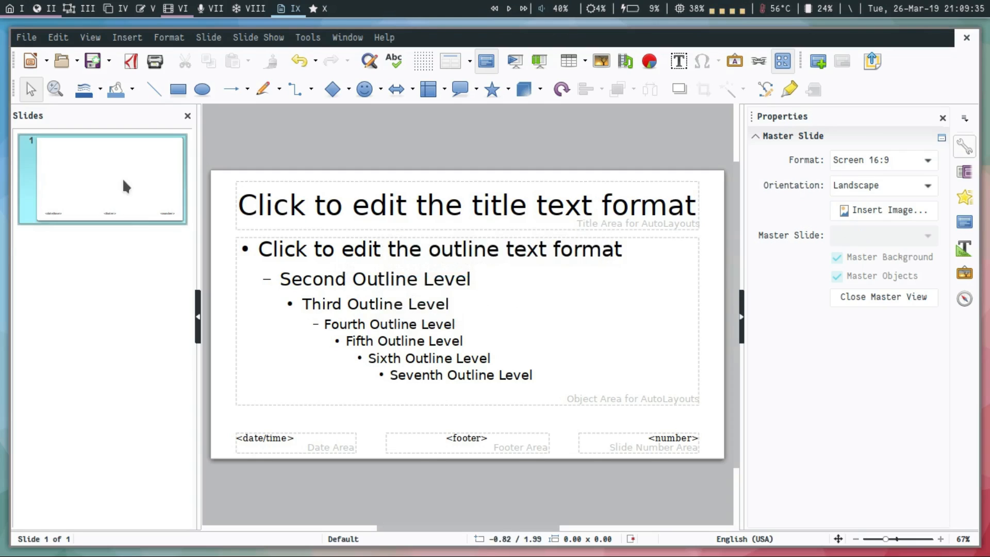
Insert the masterslide-1.svg image into the master slide and convert it to curve.
click(602, 61)
double_click(270, 70)
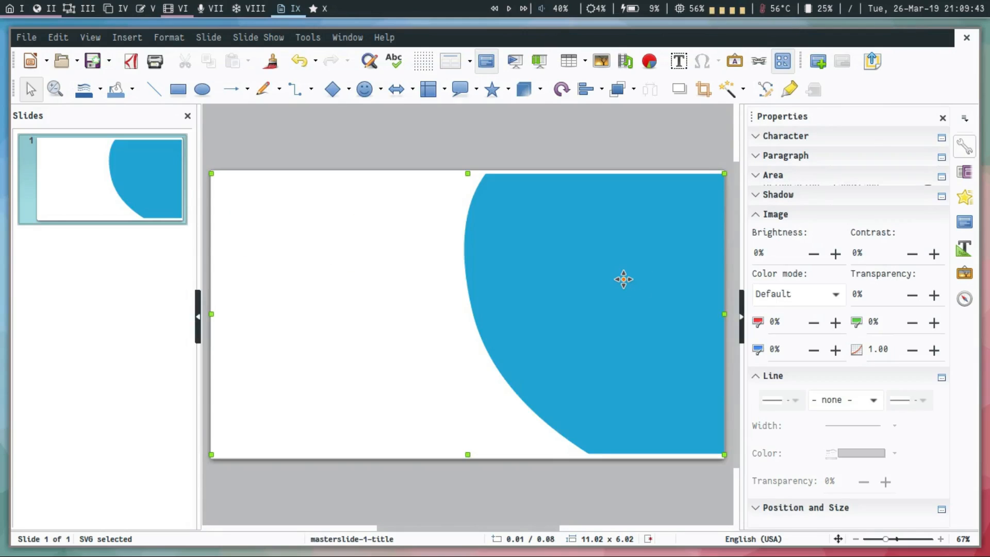
key(super+2)
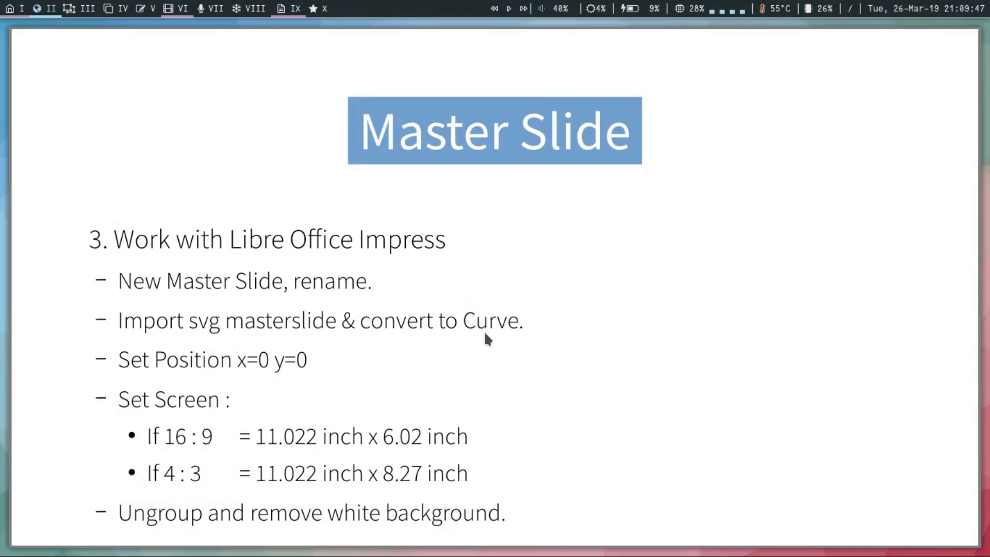
key(super+9)
right_click(538, 253)
mouse_move(638, 459)
click(745, 466)
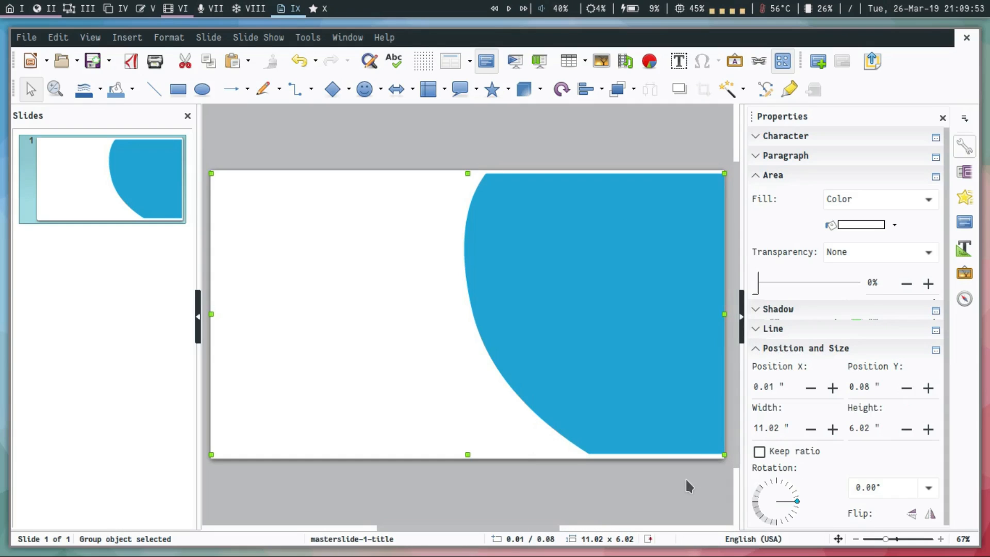
Check the position given in the instructions and set the converted graphic's position to X 0 and Y 0.
key(super+2)
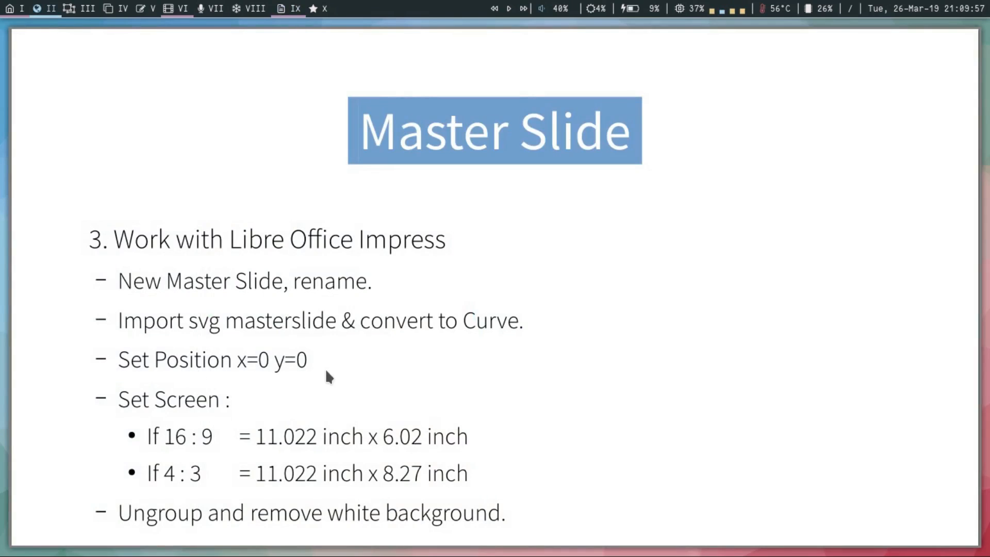
key(super+9)
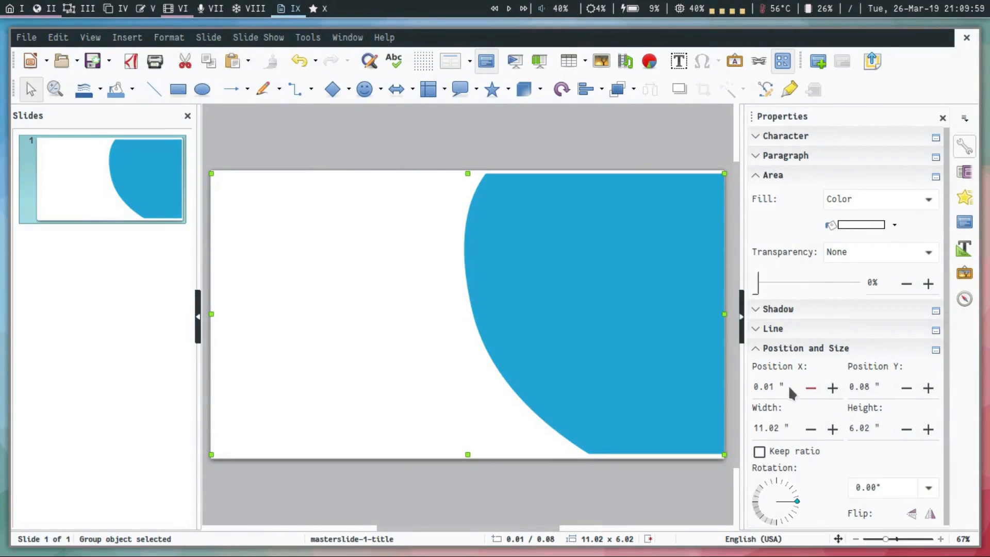
double_click(783, 387)
text(0)
key(Tab)
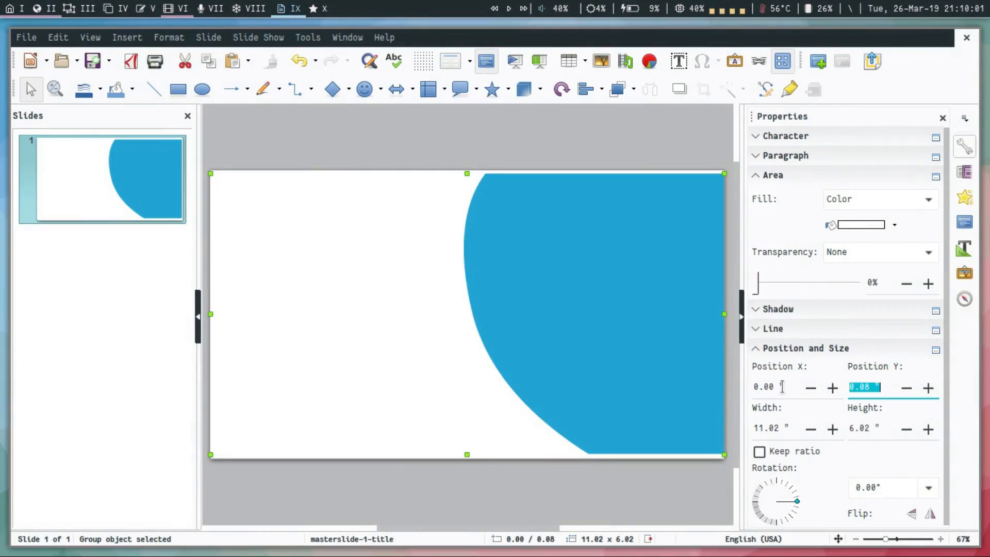
text(0)
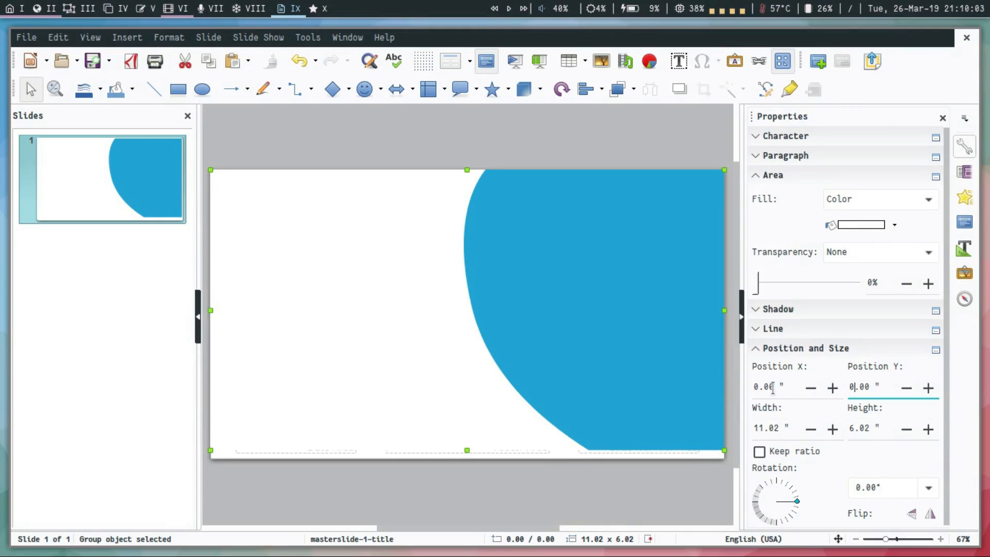
Check the screen size in the instructions and set the graphic's width to 11.022 inches and height to 6.2 inches.
key(super+2)
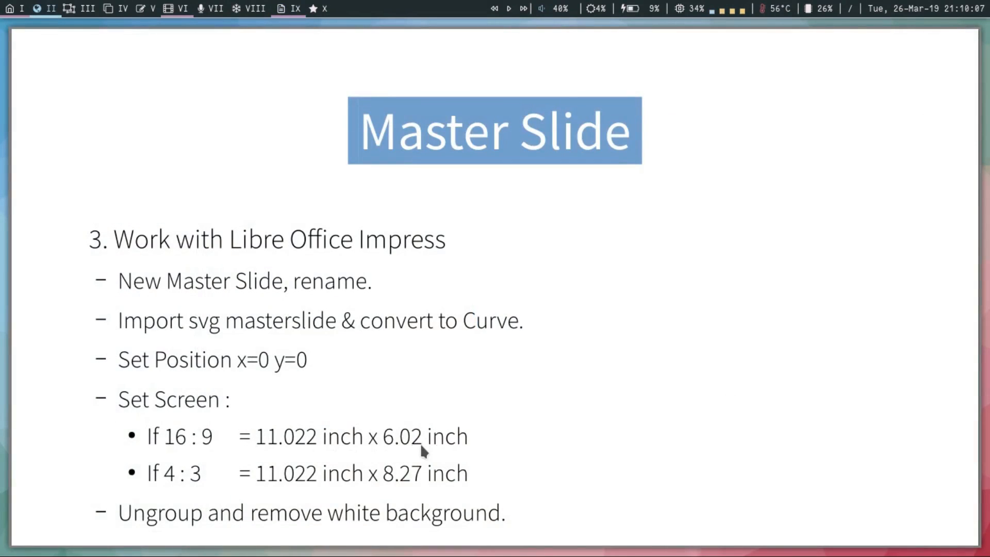
key(super+9)
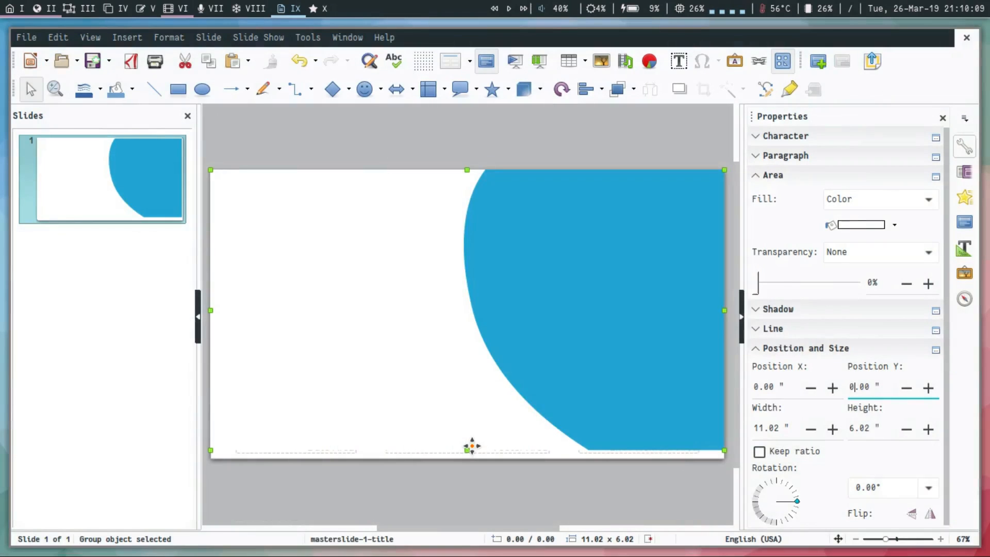
click(773, 430)
triple_click(774, 433)
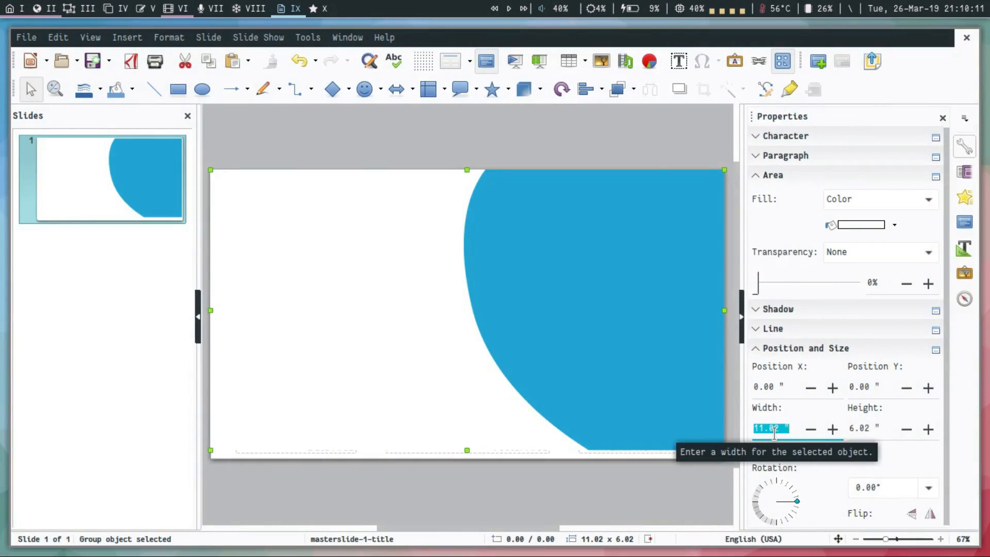
text(11.00)
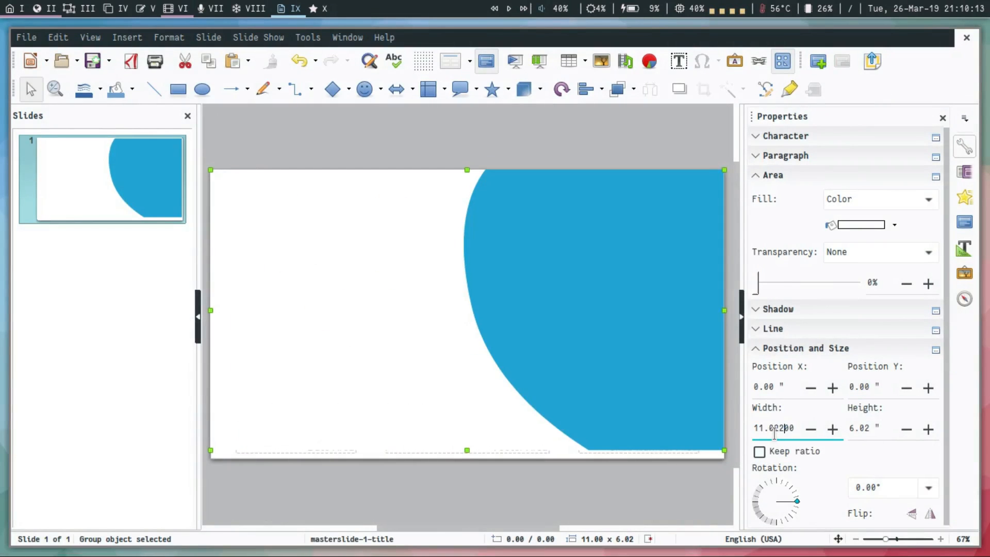
key(Tab)
text(6.2)
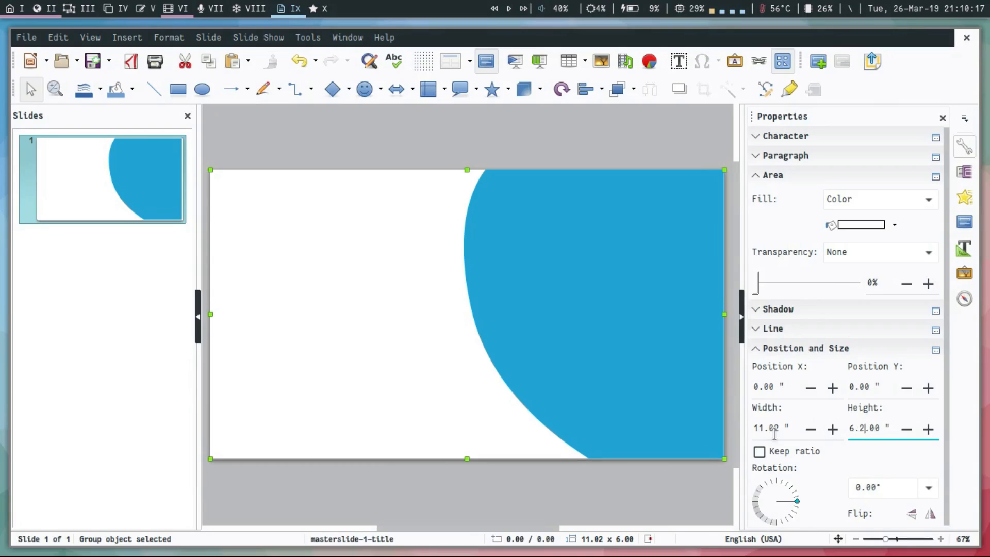
click(625, 149)
Ungroup the converted graphic and delete its white background, following the instructions.
key(super+2)
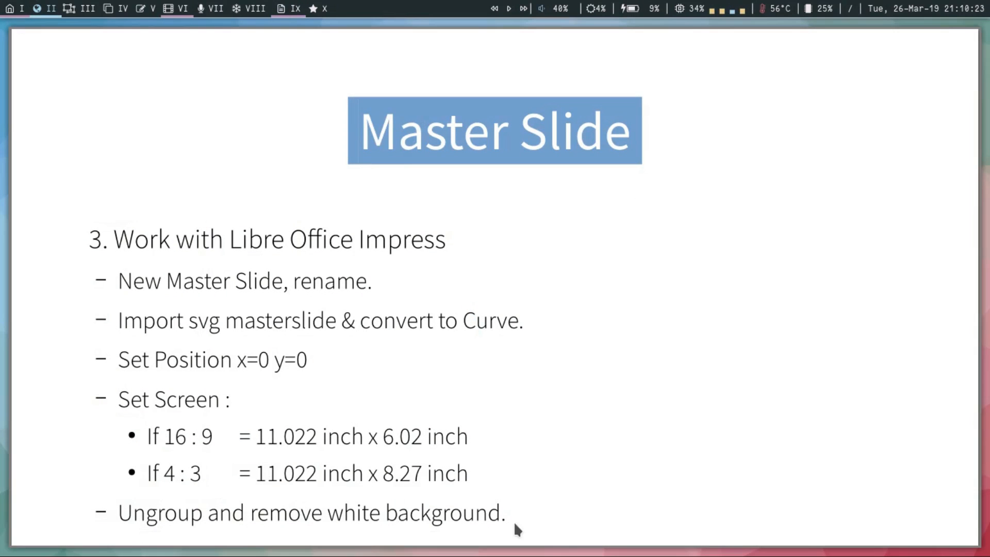
key(super+9)
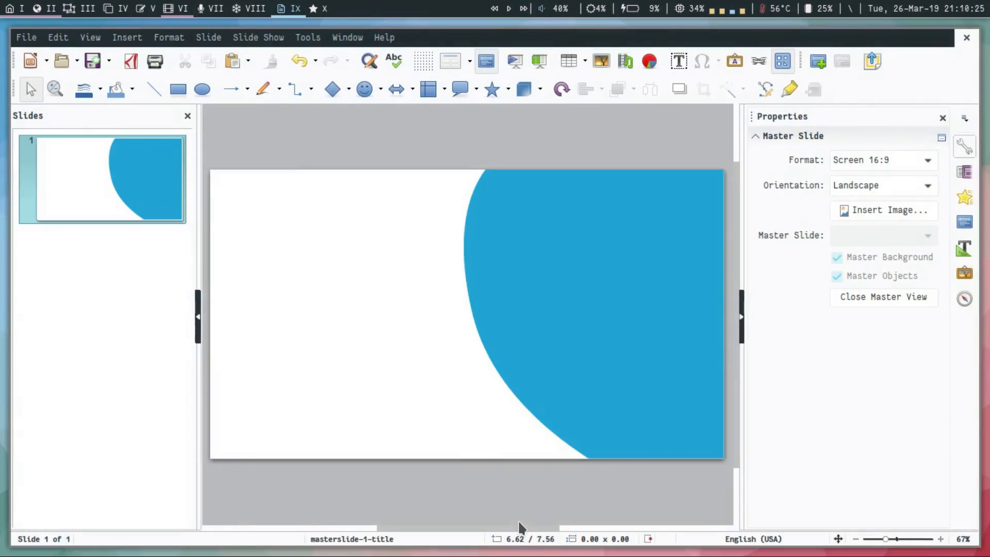
click(587, 249)
right_click(588, 251)
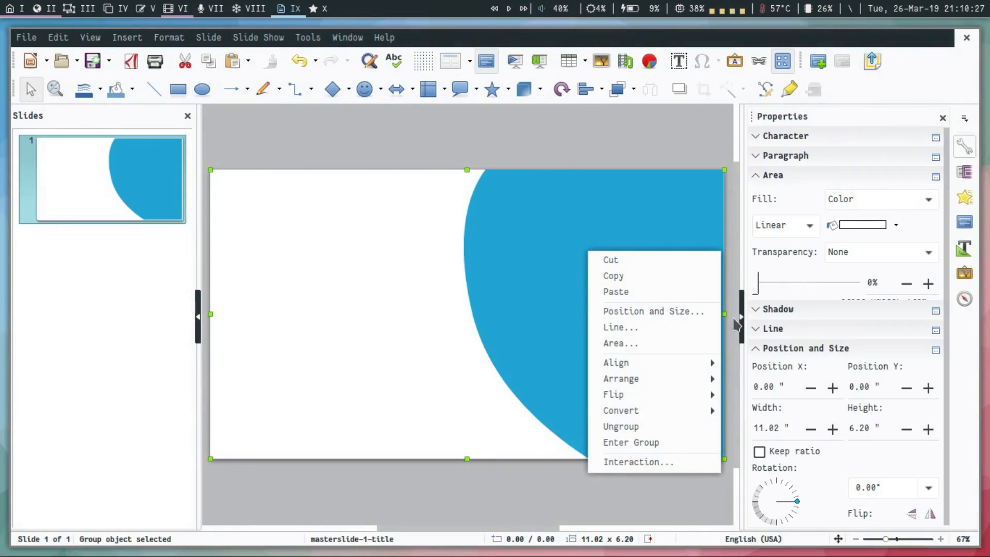
click(670, 425)
click(639, 486)
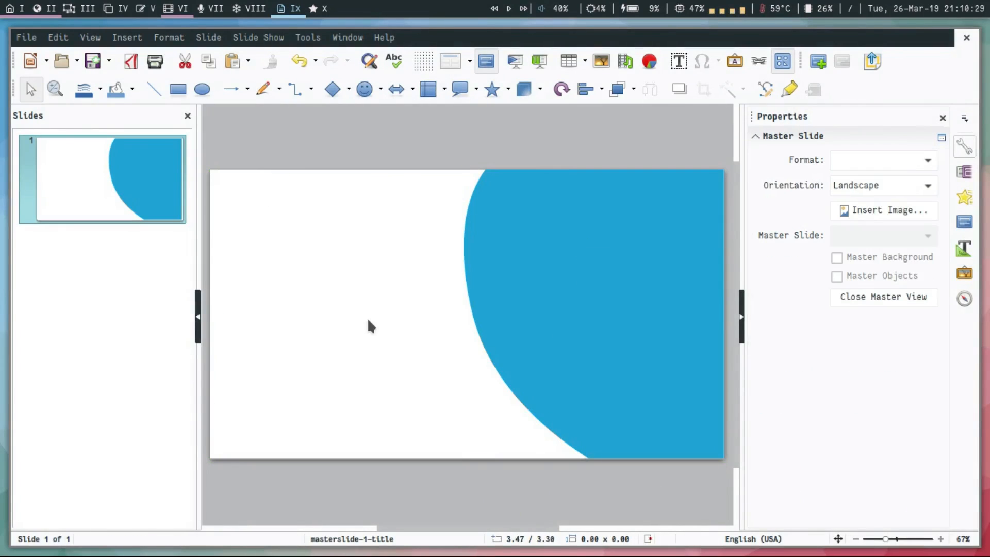
click(366, 323)
key(Delete)
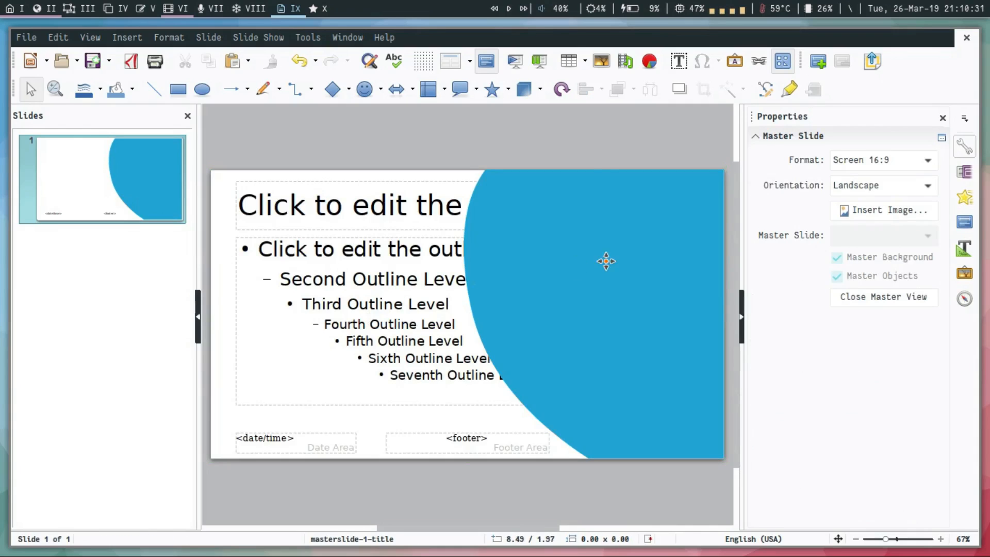
Send the blue curved shape to the back, behind the master slide's placeholders.
click(607, 260)
key(ctrl+shift+minus)
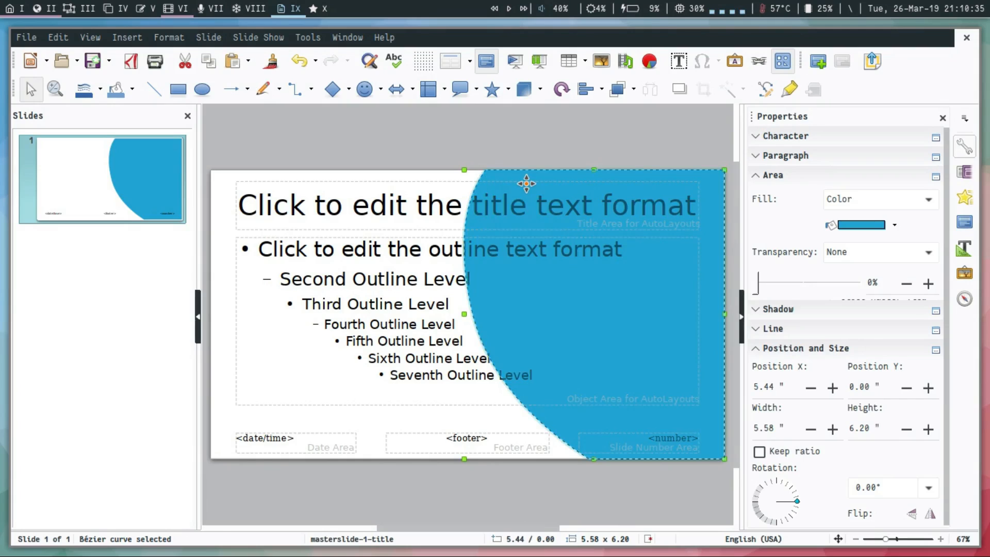
Narrow the title area to about 5.05 inches over the white part and the outline area to about 4.17 inches over the blue shape.
click(468, 189)
drag(699, 205, 472, 206)
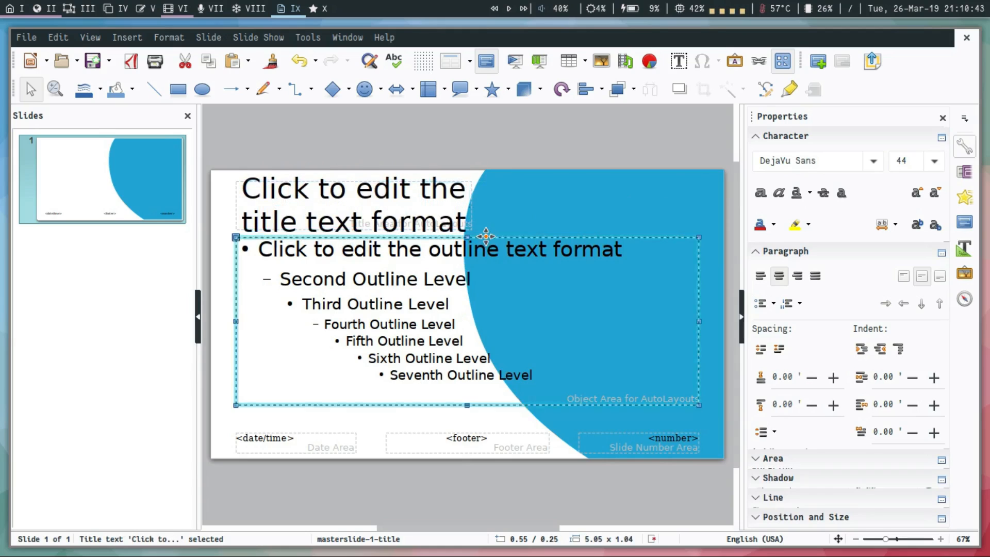
click(485, 240)
drag(236, 321, 504, 318)
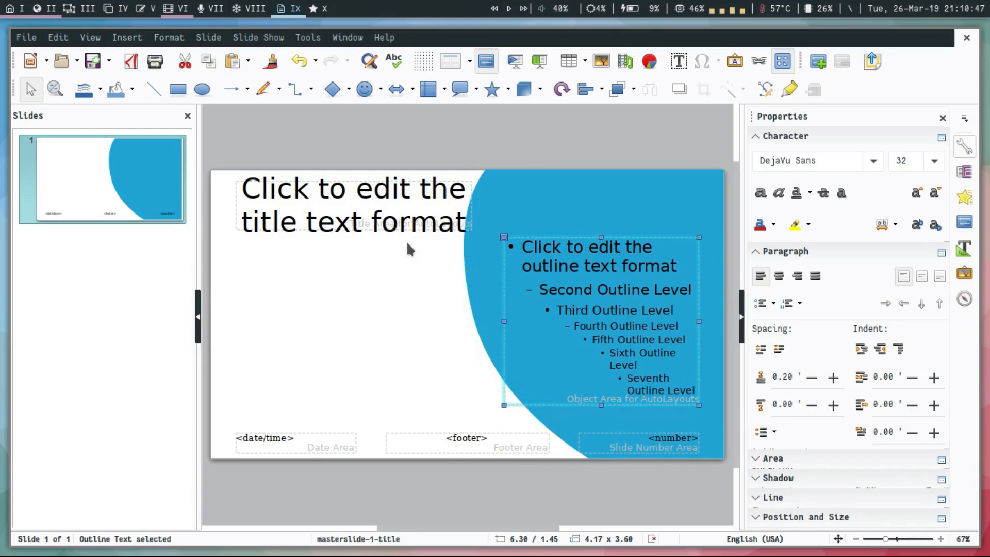
Move the title area down within the white part and extend its upper edge to make it about 4.2 inches tall.
click(402, 224)
key(Escape)
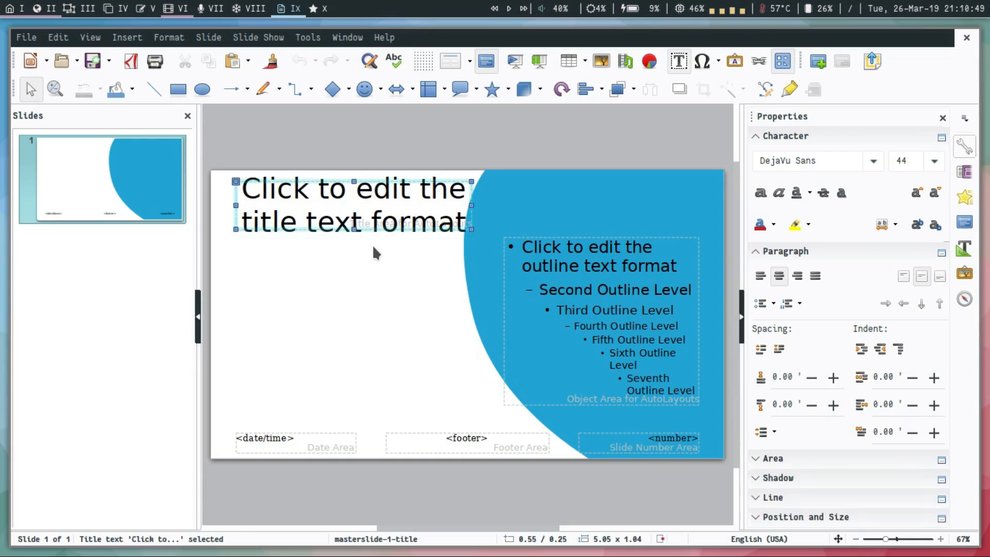
drag(355, 227, 365, 400)
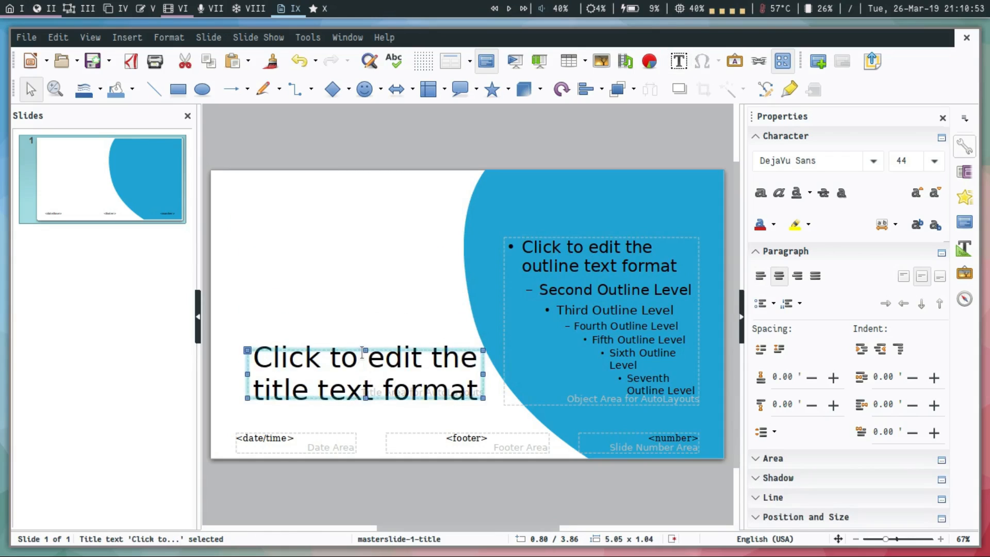
drag(366, 350, 382, 207)
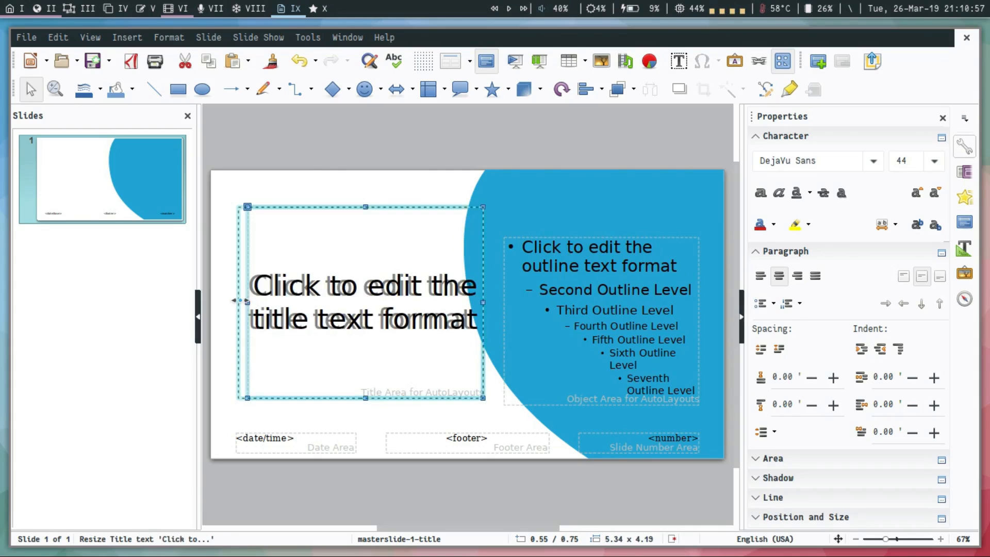
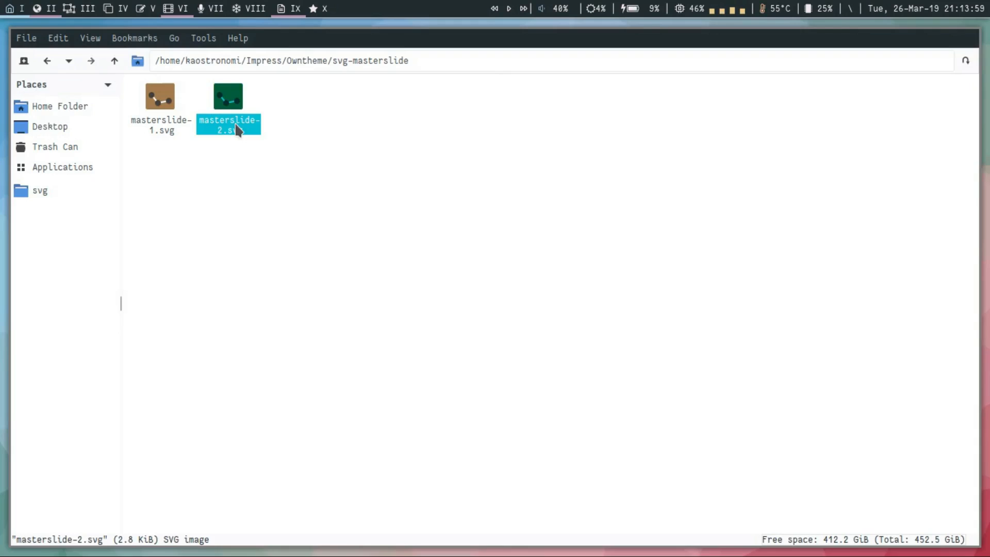
Name the pasted SVG copy masterslide-3.svg and open it in Inkscape.
click(536, 313)
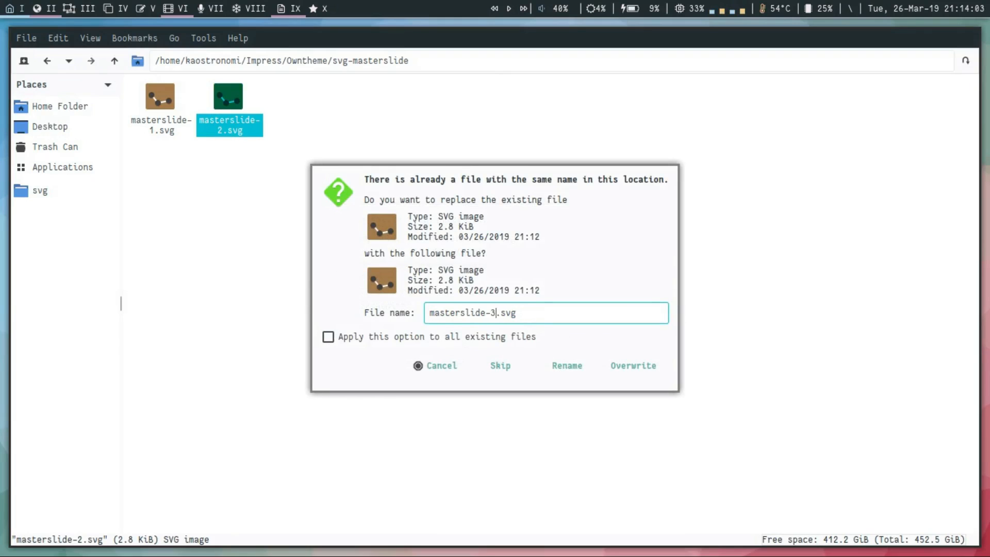
key(Return)
click(306, 125)
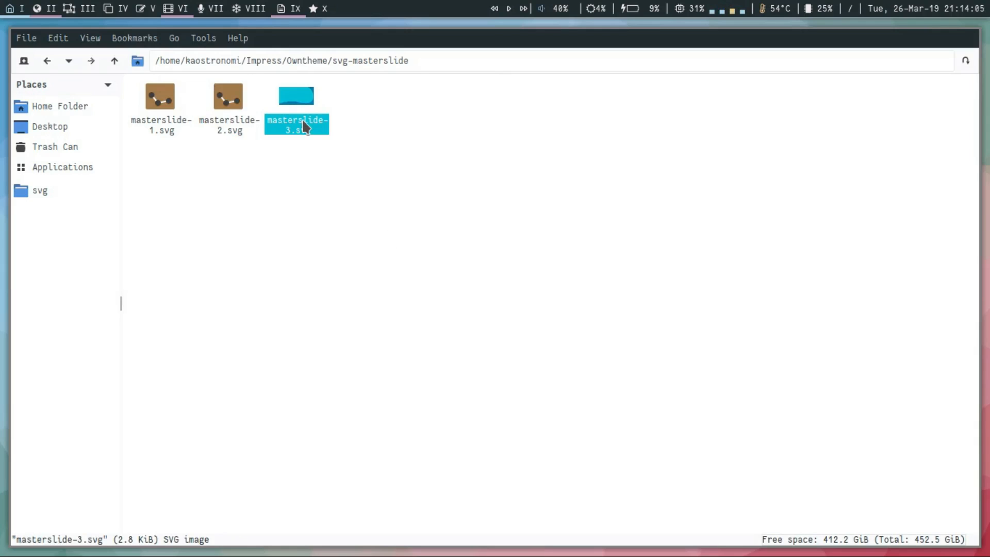
key(super+3)
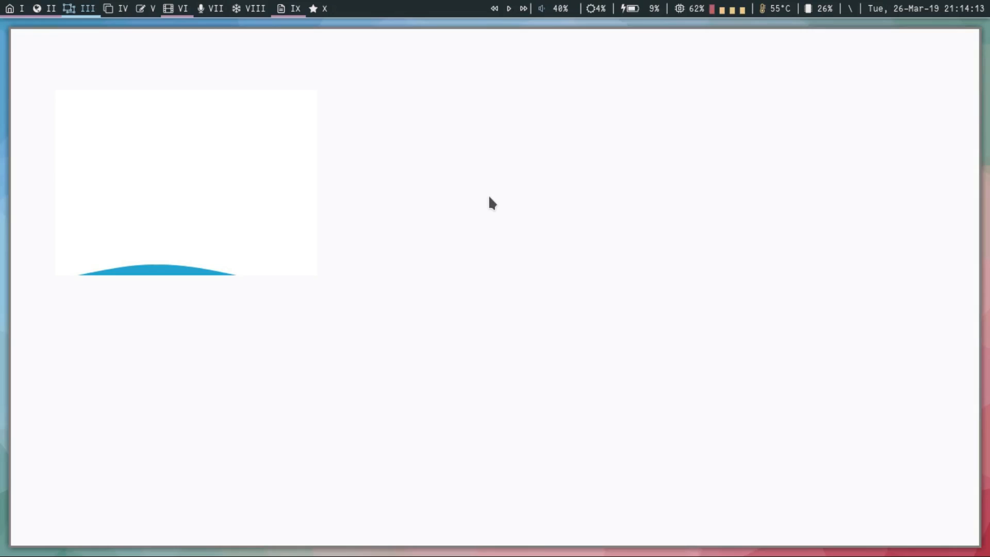
Delete the blue curved path from the page and bring up the text and font settings.
ctrl+scroll(502, 243, down, 1)
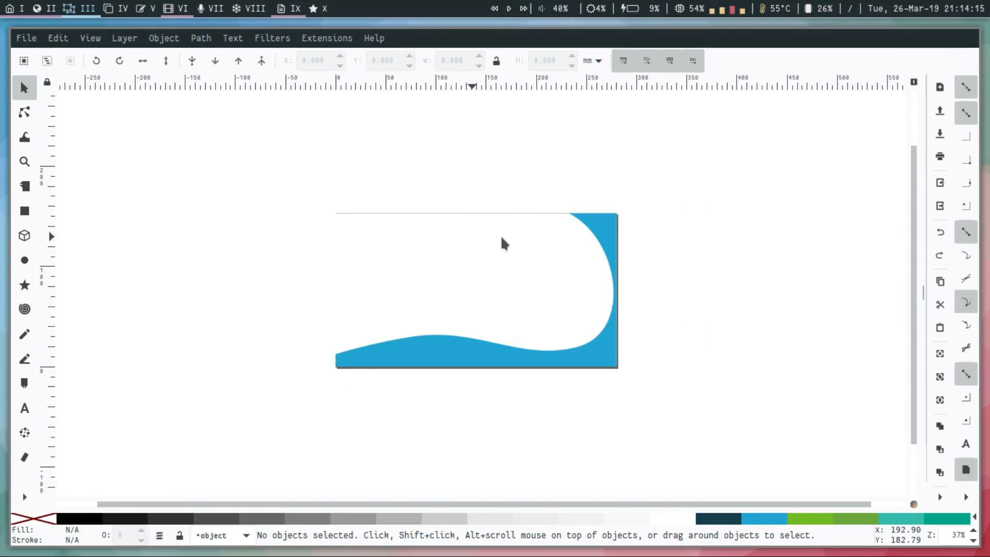
ctrl+scroll(515, 305, up, 2)
click(616, 412)
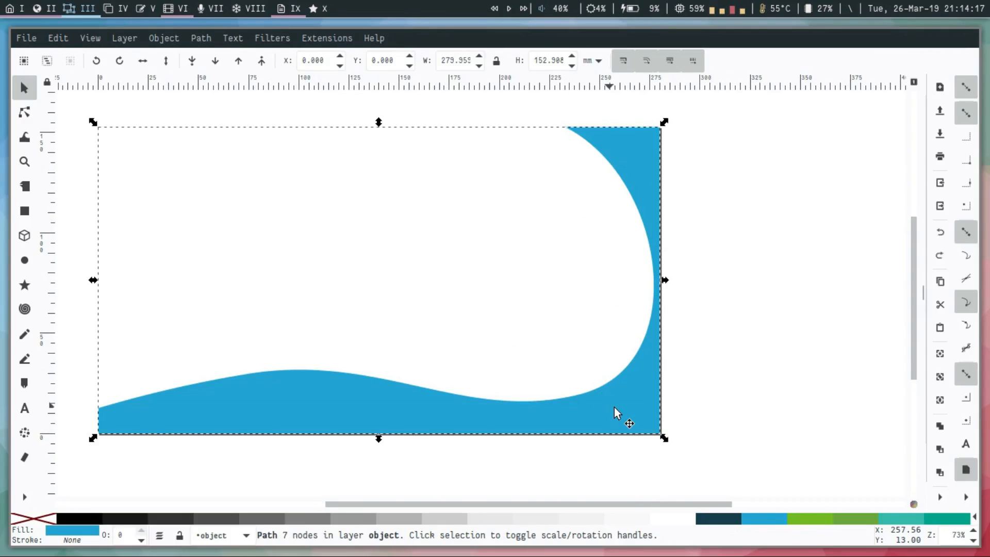
key(shift+ctrl+t)
key(Delete)
Draw a closed, leaf-like curved Bézier shape about 206 mm wide and 114 mm tall in the middle of the page.
key(b)
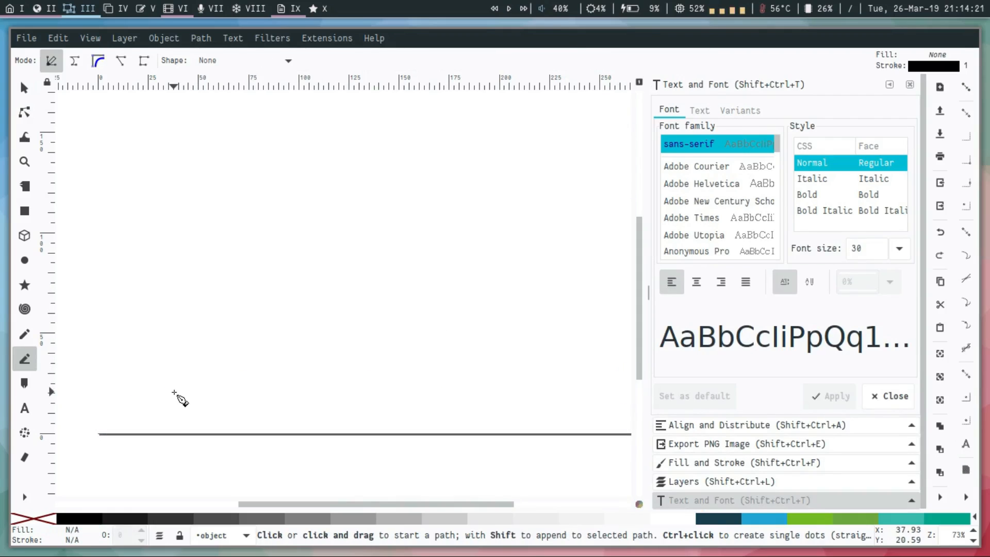
scroll(176, 382, right, 1)
scroll(175, 382, up, 1)
click(151, 408)
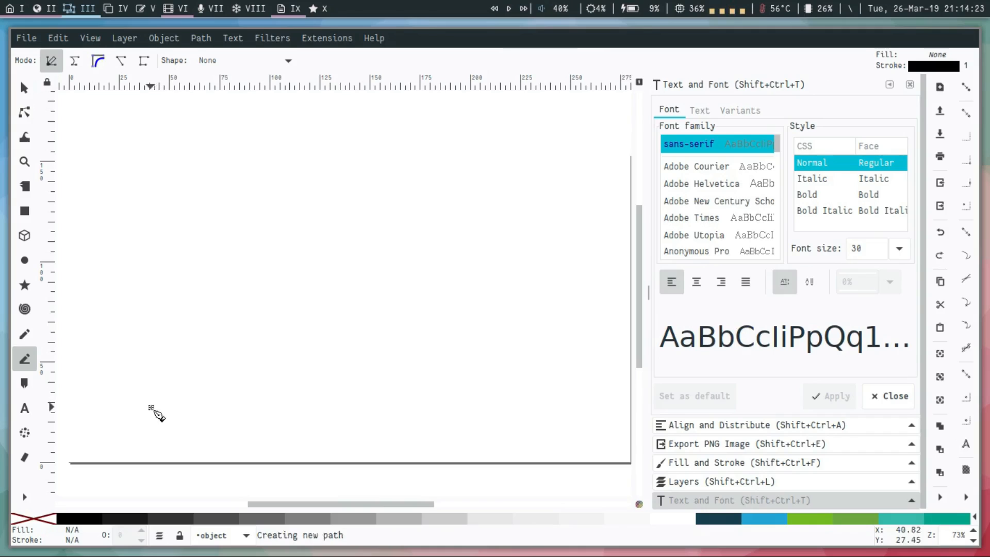
drag(237, 213, 318, 205)
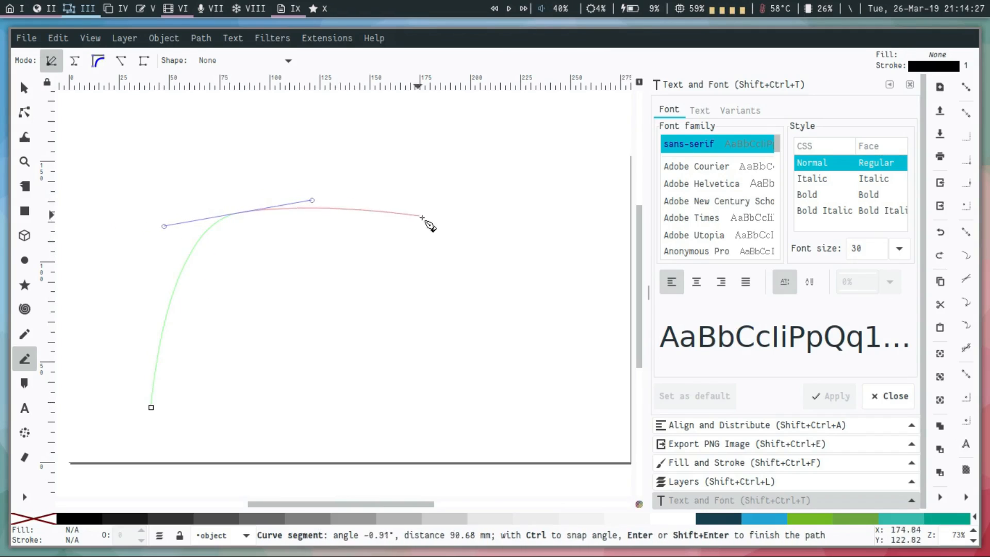
drag(435, 230, 557, 208)
click(562, 179)
drag(480, 378, 382, 440)
drag(150, 408, 97, 448)
Fill the curved shape with the palette's blue and remove its outline.
click(764, 519)
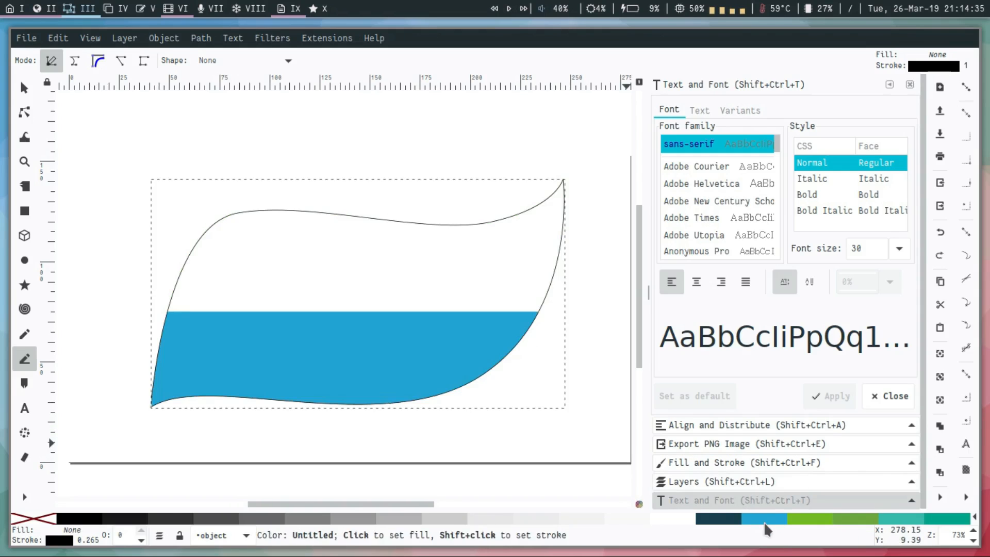
shift+click(42, 520)
key(s)
click(230, 482)
click(335, 317)
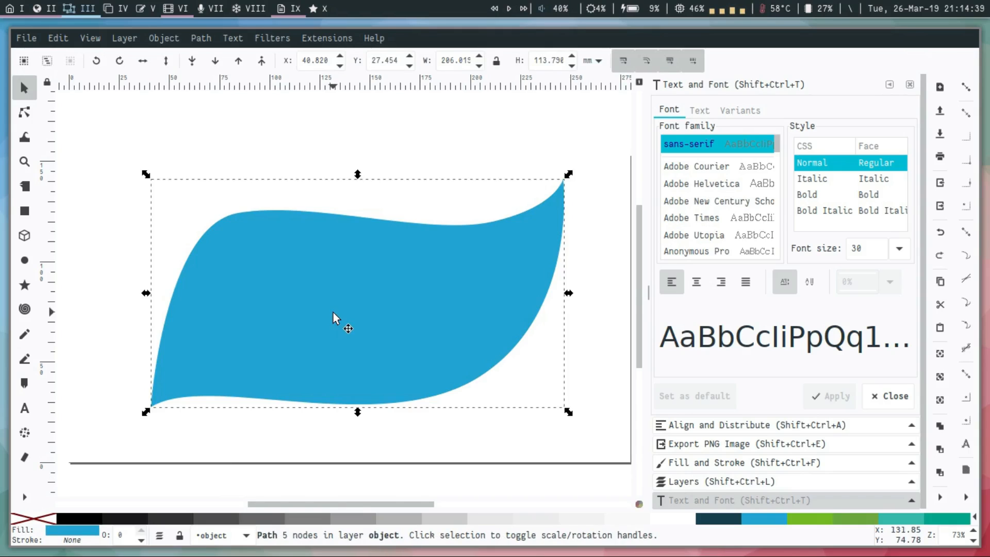
Add a straight double quotation mark as a text object in the upper part of the blue shape.
key(t)
click(285, 253)
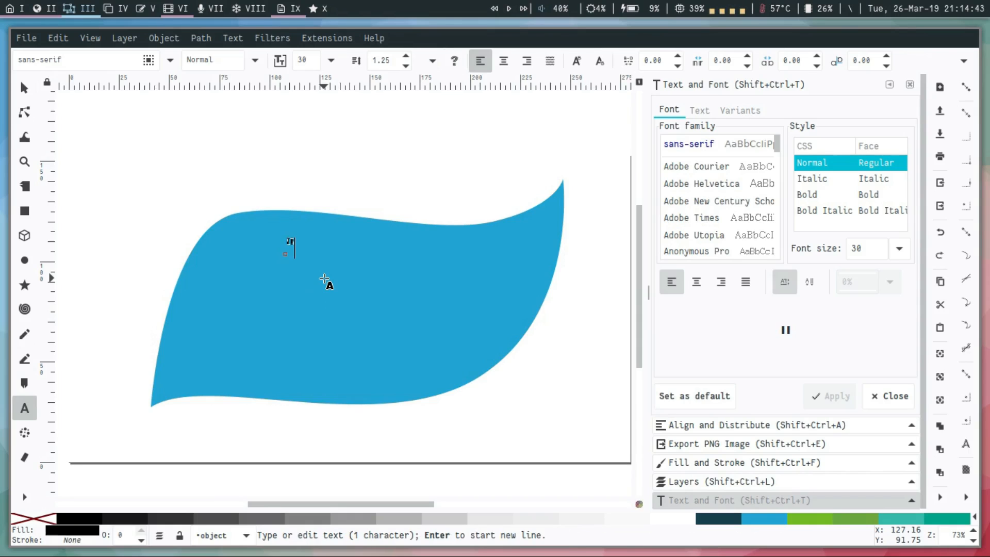
key(Escape)
key(s)
scroll(294, 234, up, 3)
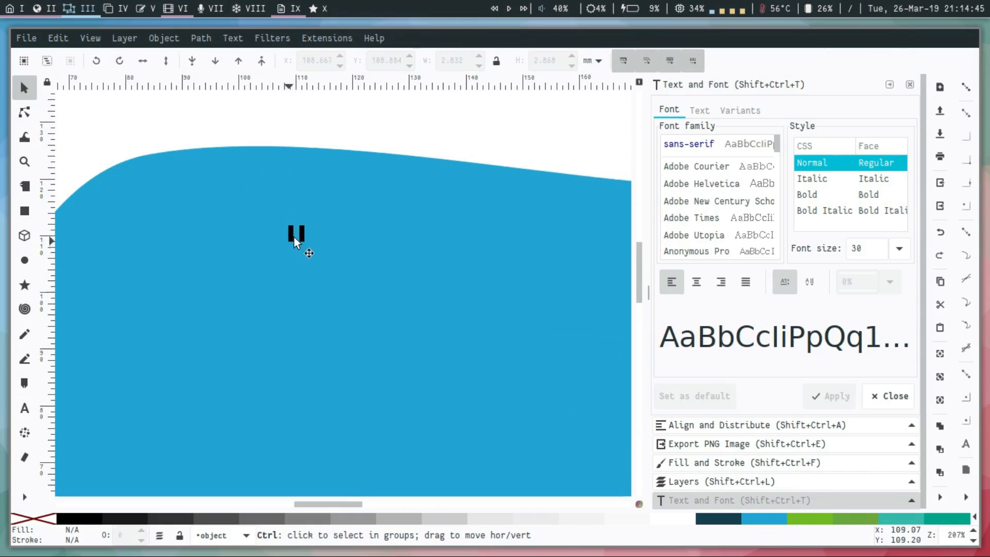
Set the quotation mark's font to Source Sans Pro in the Heavy style.
click(306, 236)
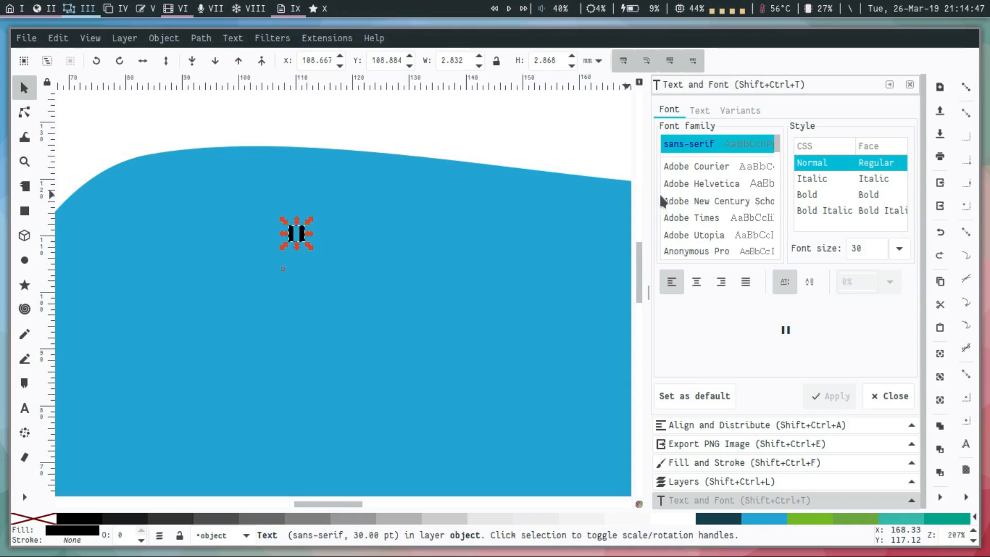
click(712, 183)
text(souce)
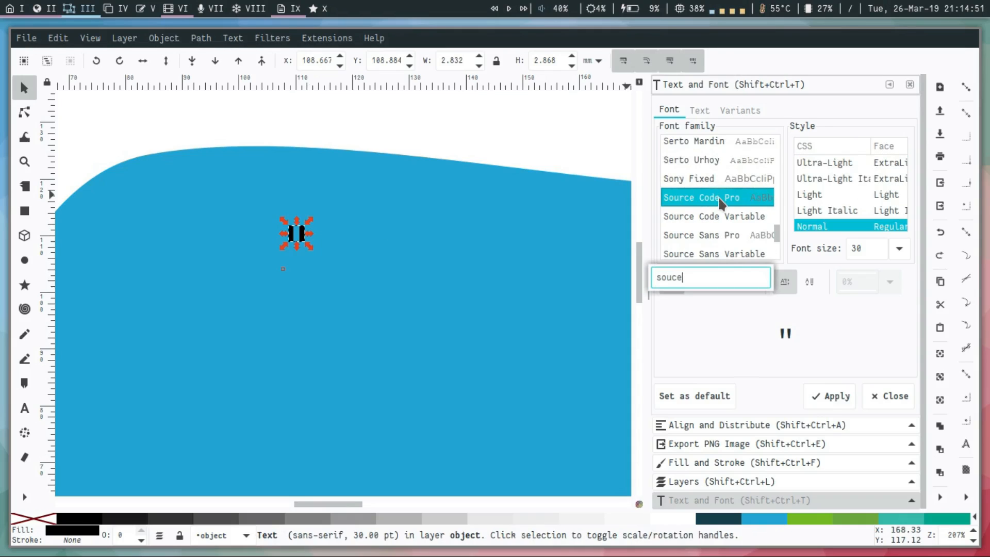
click(735, 236)
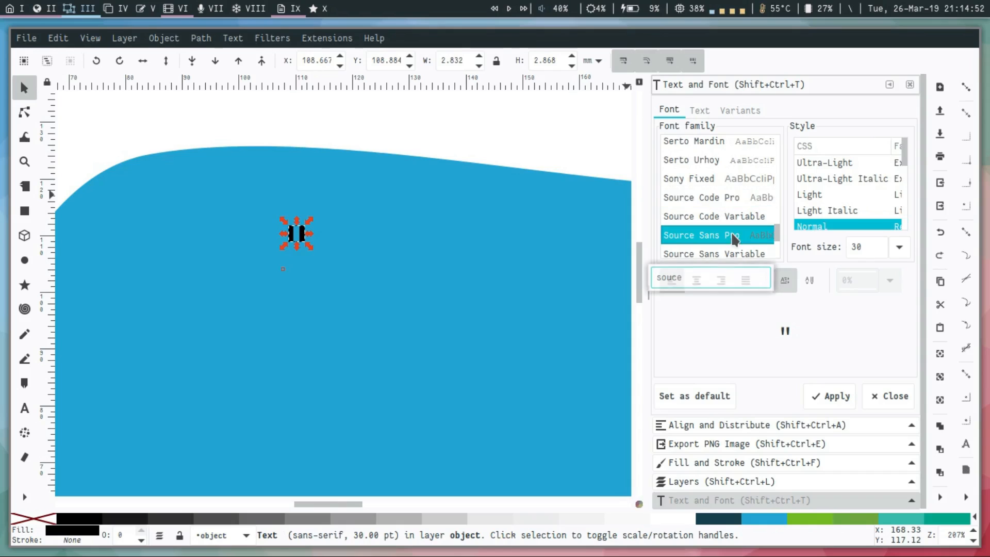
click(828, 200)
click(838, 209)
scroll(840, 216, down, 2)
click(837, 213)
click(841, 397)
scroll(844, 214, down, 2)
click(840, 206)
click(829, 397)
Fill the quotation mark with white and enlarge it to about 22 × 18 mm near the shape's upper-left curve.
click(664, 517)
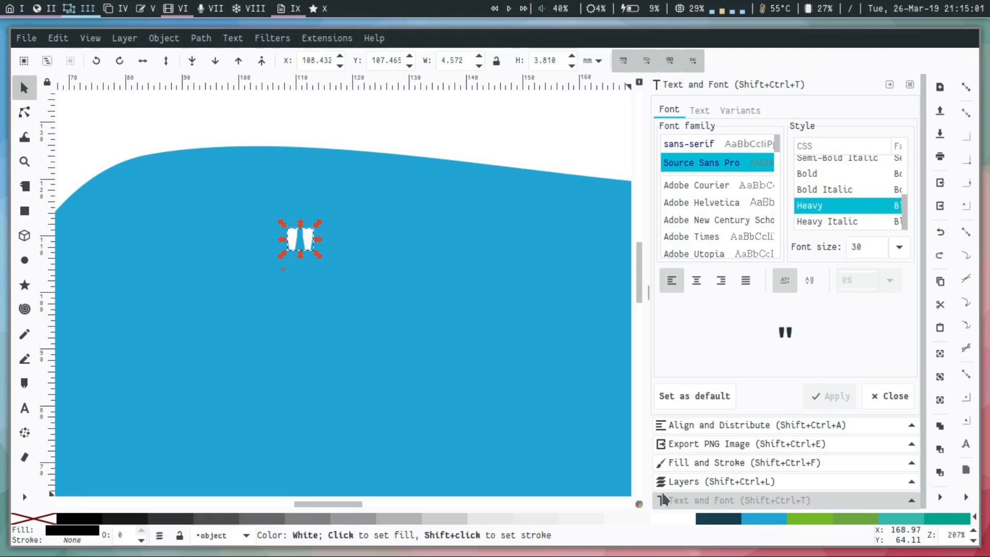
scroll(336, 270, down, 2)
drag(349, 272, 266, 248)
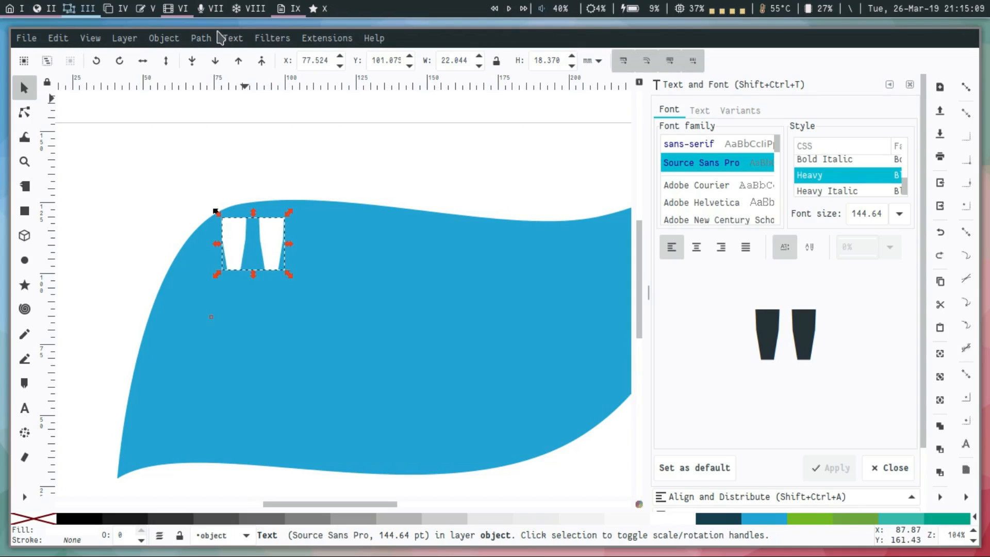
Convert the quotation mark text to a path and scale it to about 18.4 × 15.3 mm inside the shape's upper-left curve.
click(201, 38)
click(222, 56)
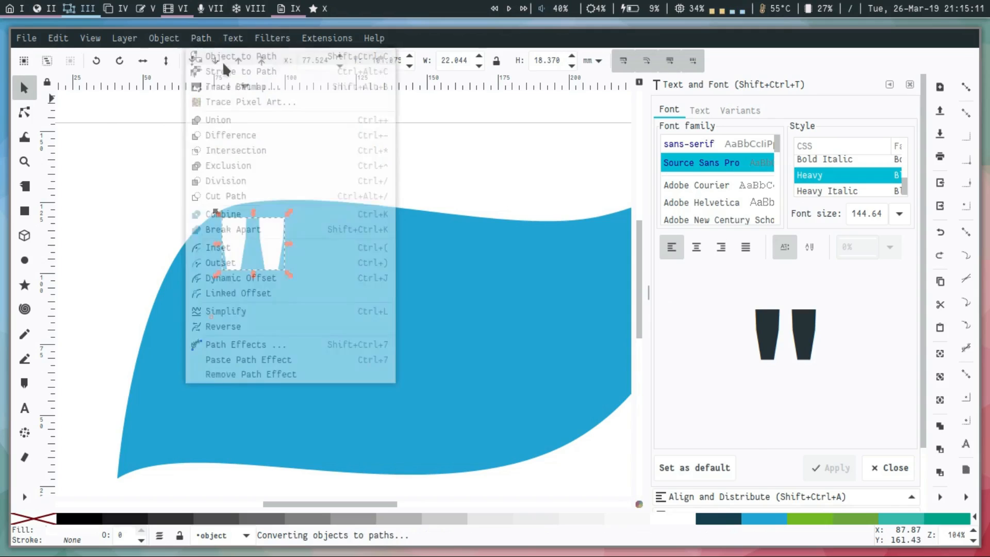
click(284, 151)
click(264, 252)
drag(269, 249, 270, 269)
click(292, 150)
Save the finished quote design to masterslide-3.svg.
scroll(291, 150, down, 2)
scroll(309, 142, right, 2)
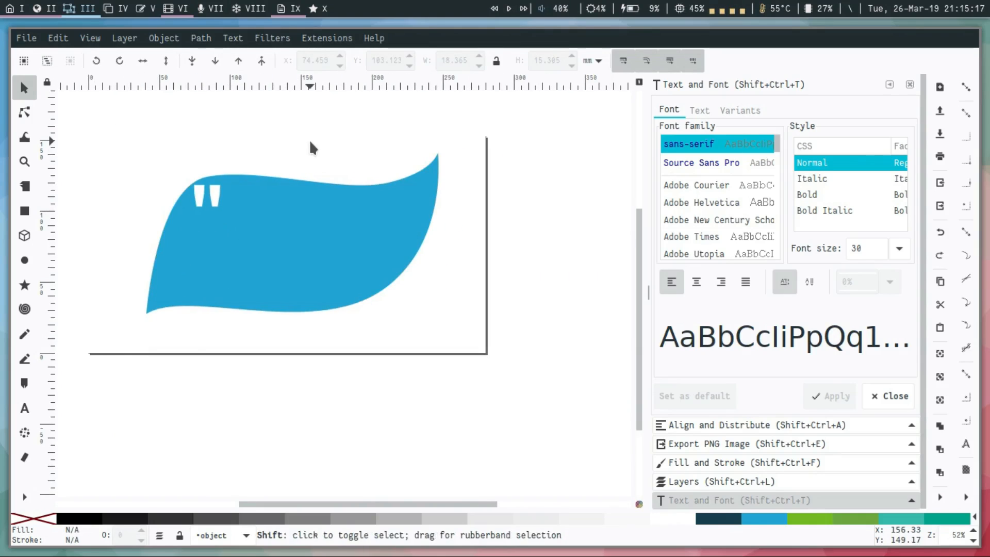
scroll(310, 143, left, 1)
scroll(309, 144, up, 1)
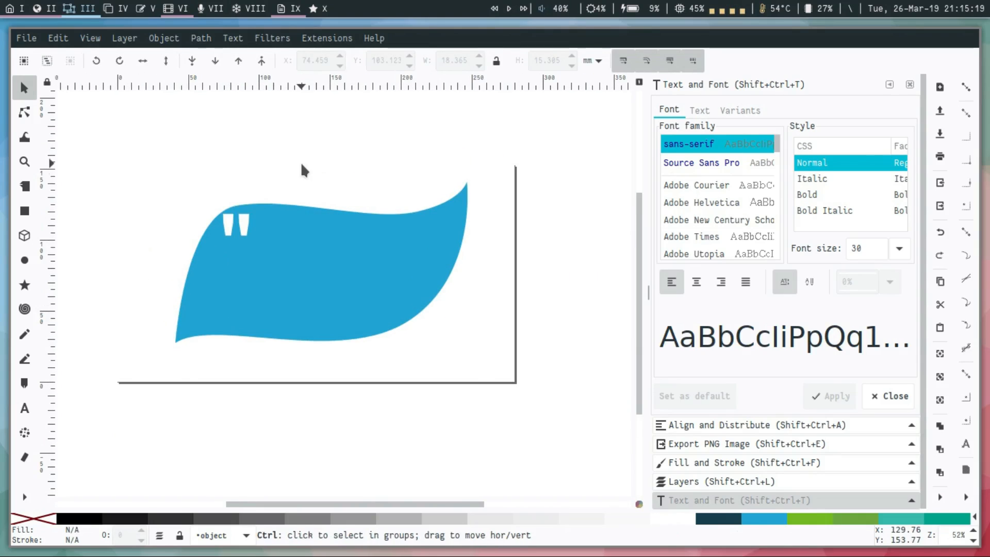
key(ctrl+s)
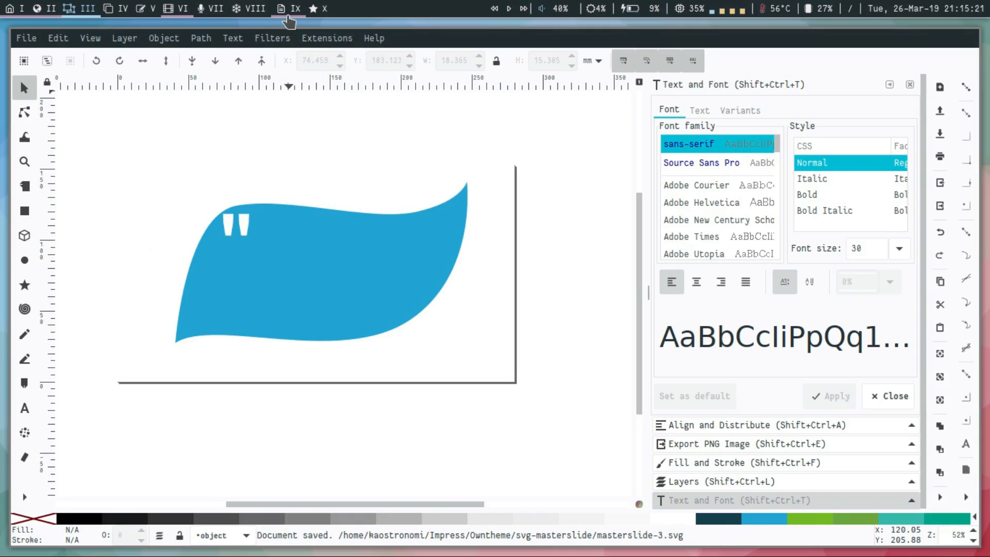
Switch to Impress and insert masterslide-3.svg as an image on the third master slide.
click(292, 11)
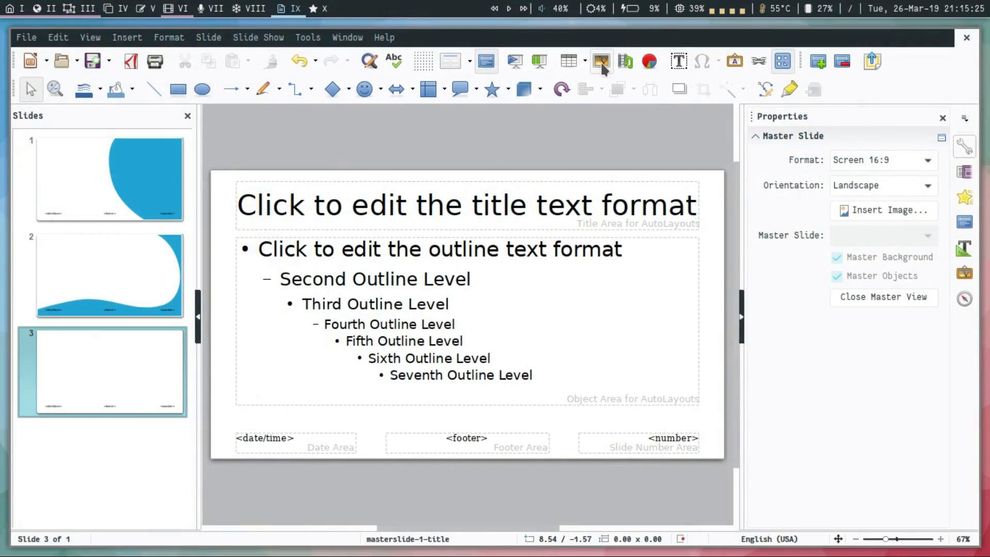
click(601, 61)
double_click(323, 104)
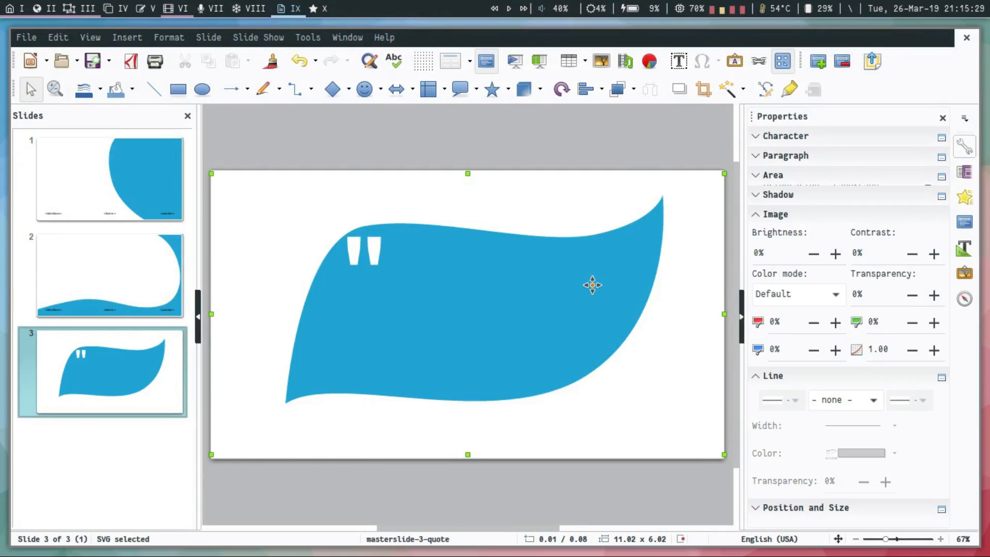
Convert the inserted SVG image on the third master slide to curves.
right_click(593, 287)
mouse_move(714, 458)
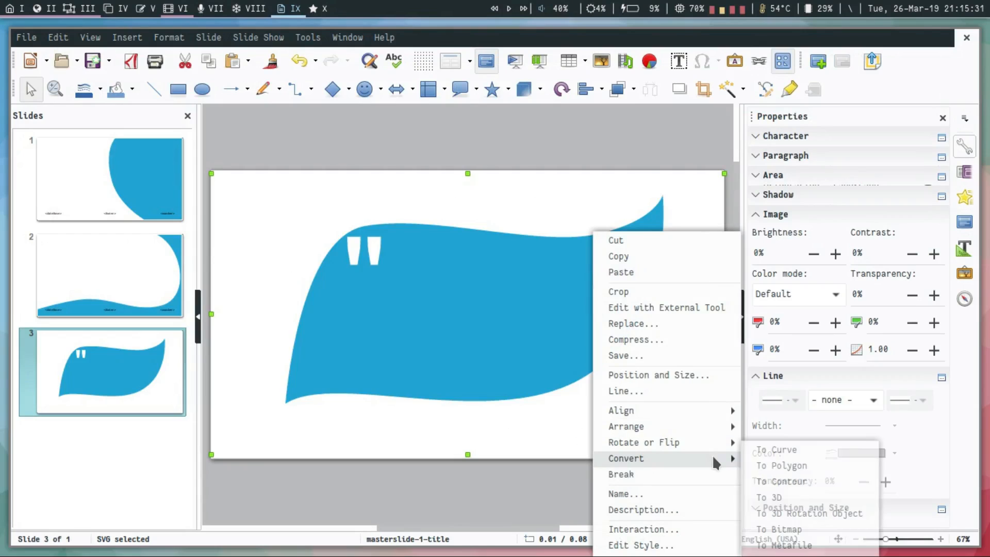
click(775, 450)
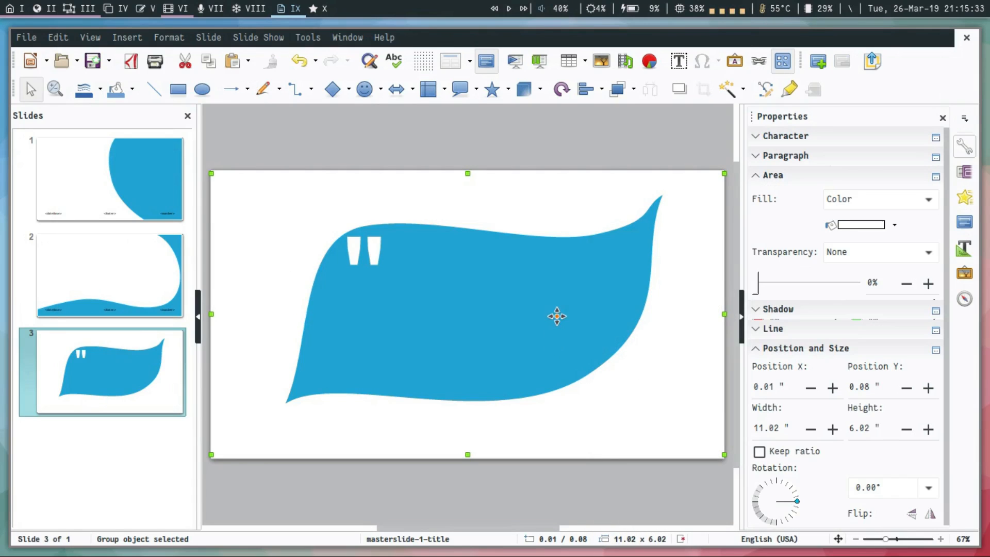
scroll(694, 215, up, 4)
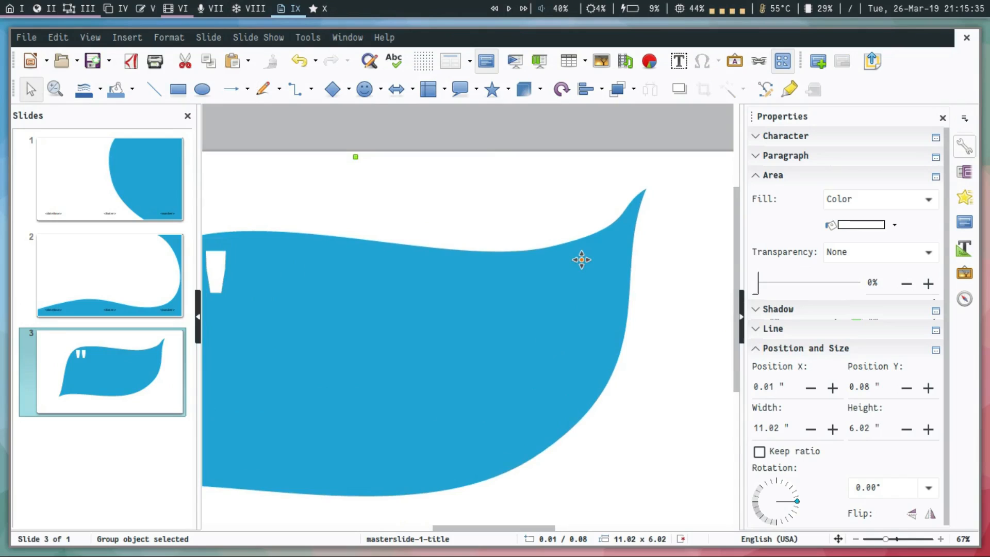
scroll(582, 260, down, 2)
scroll(581, 259, down, 1)
Position the converted graphic at X 0 and Y 0, with a width of 11.02" and a height of 6.2".
right_click(450, 293)
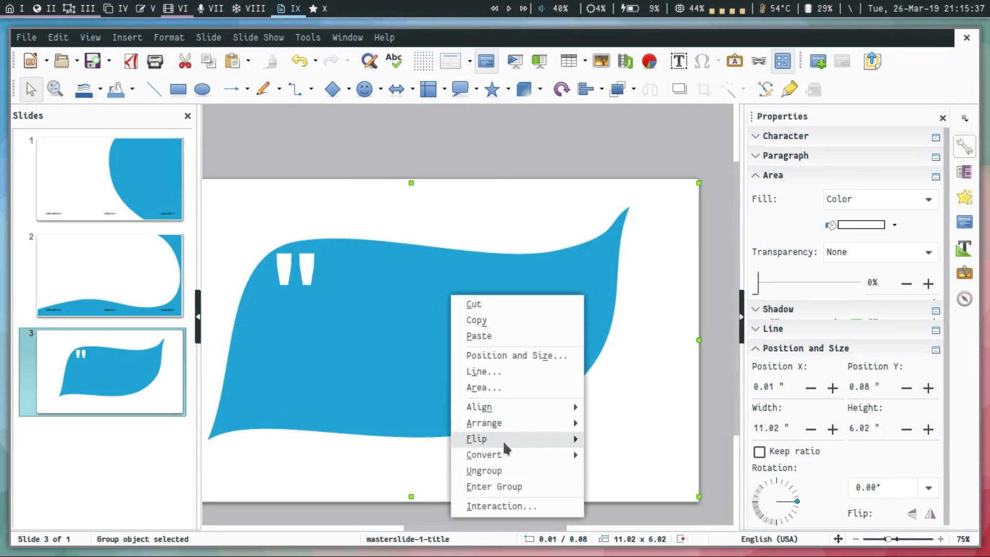
click(413, 322)
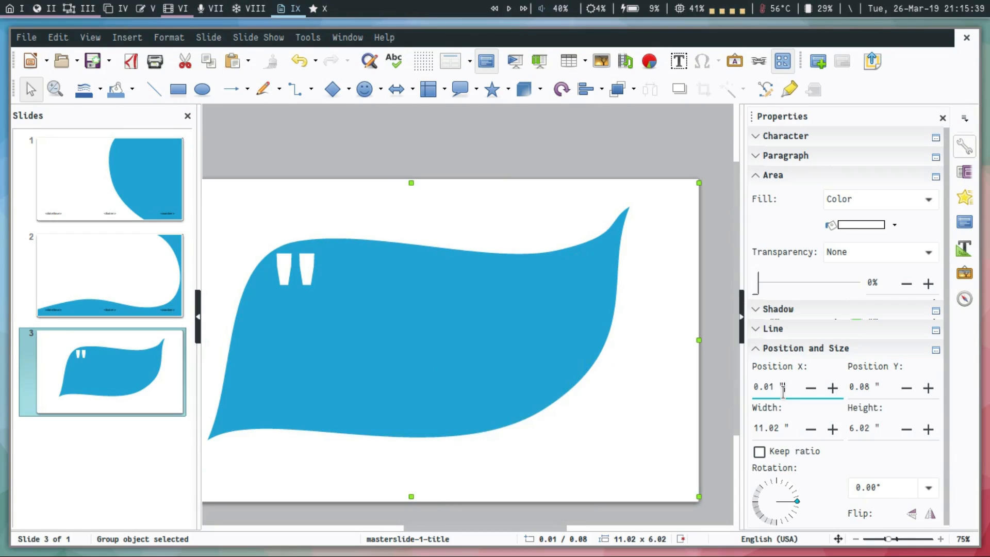
text(0)
key(Tab)
text(0)
key(Tab)
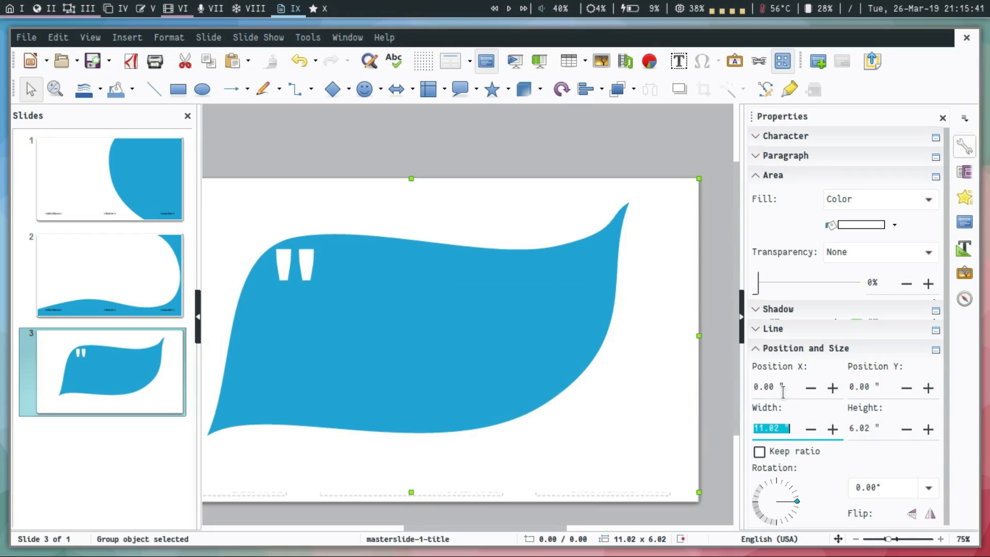
text(11.02)
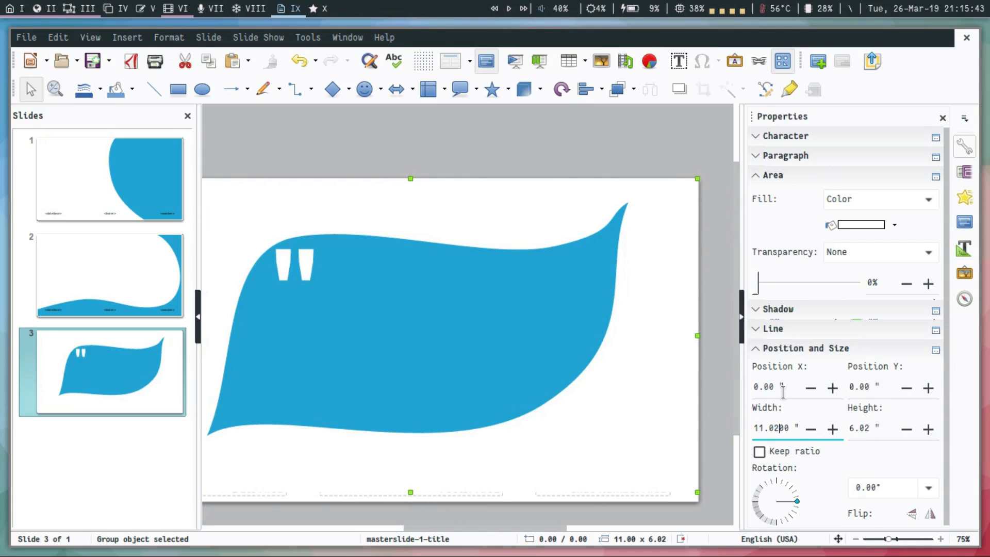
key(Tab)
text(6.)
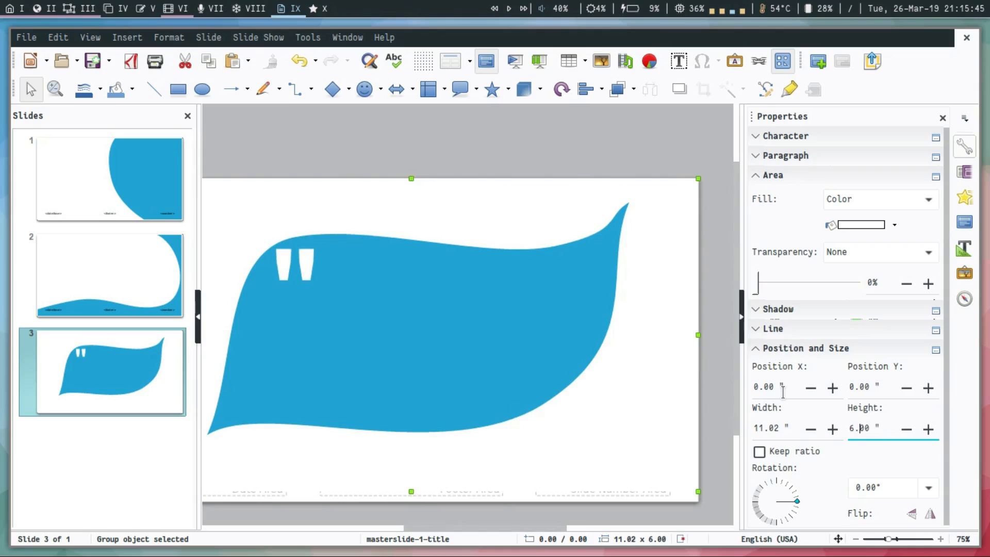
text(2)
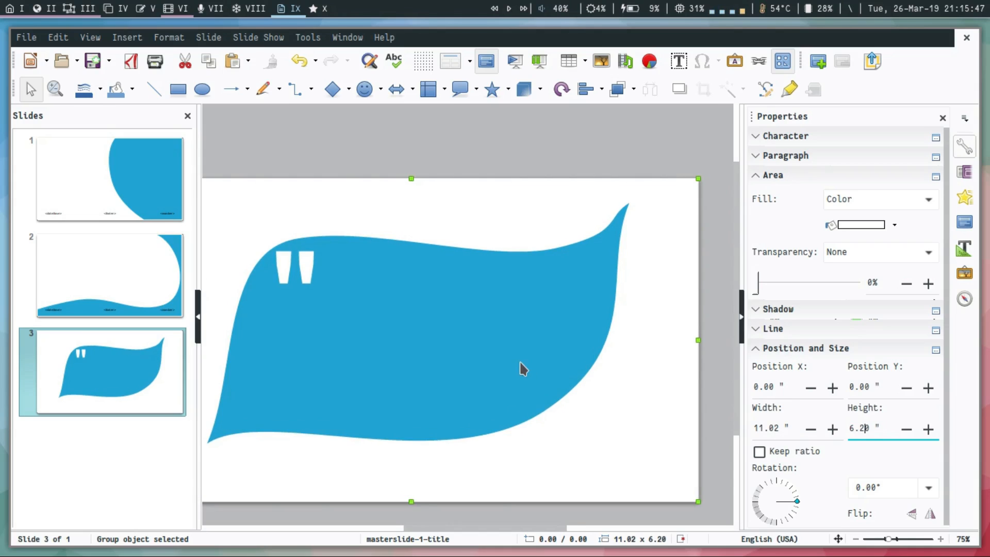
Ungroup the converted quote graphic and delete its white background.
scroll(519, 360, down, 1)
right_click(519, 353)
click(568, 307)
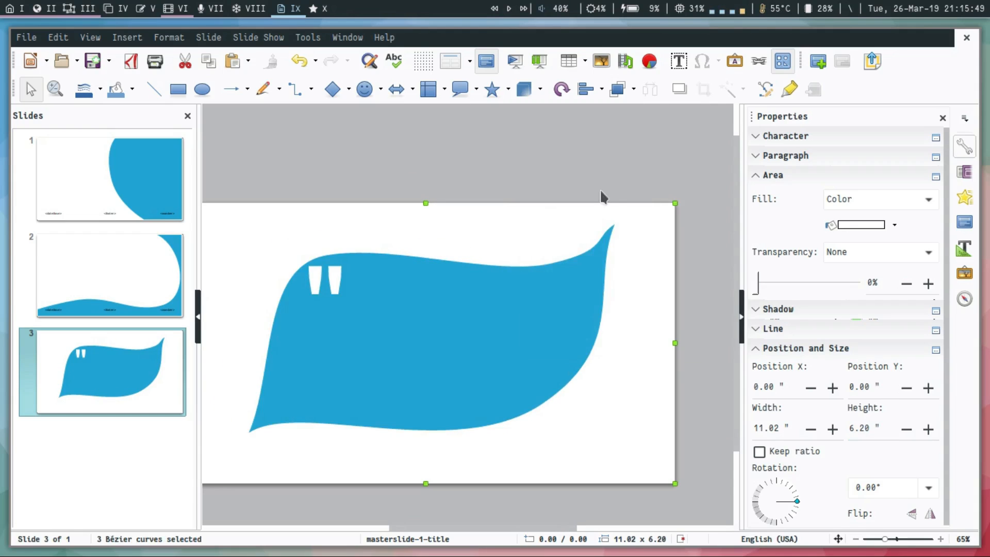
click(599, 189)
click(630, 261)
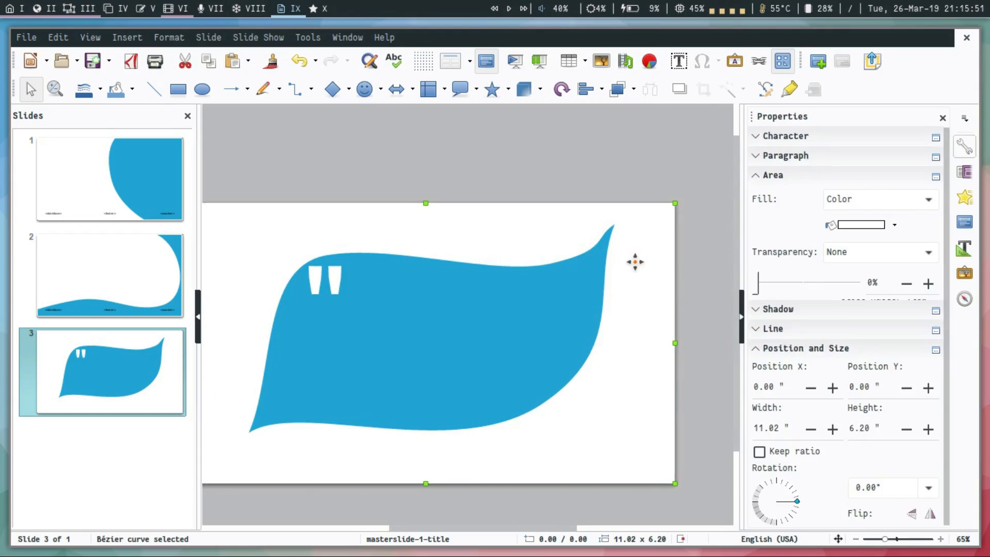
key(Delete)
Group the white quotation marks with the blue quote shape on the third master slide.
click(311, 283)
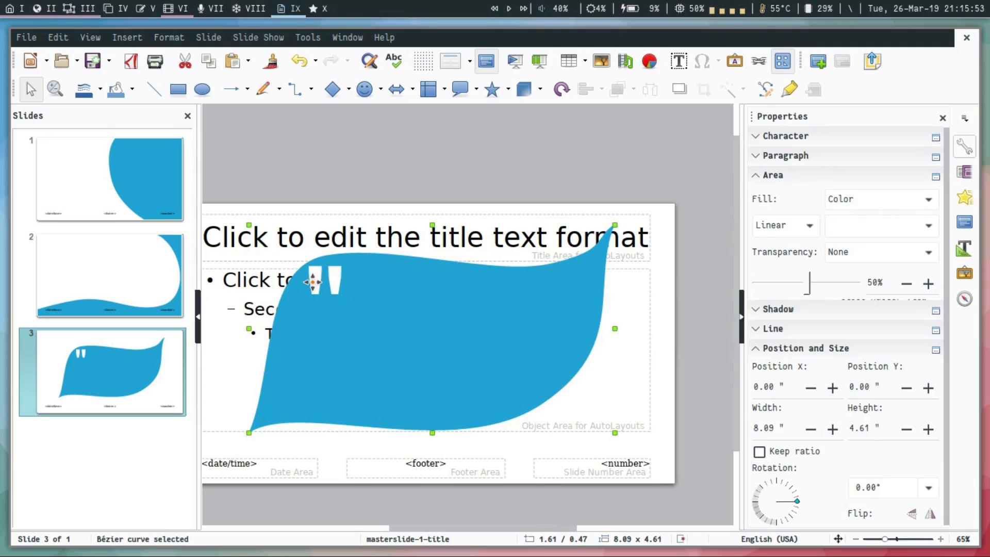
click(318, 281)
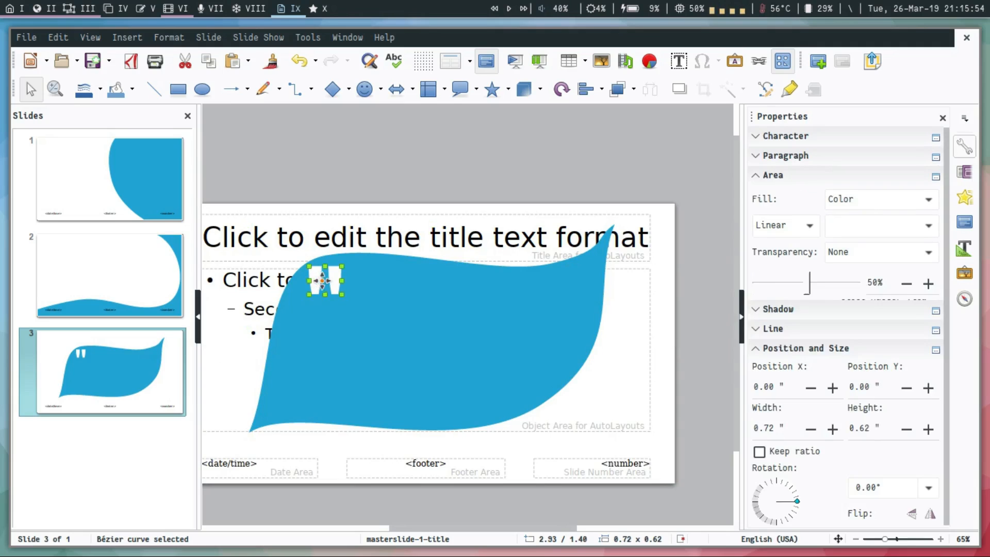
shift+click(385, 299)
right_click(385, 299)
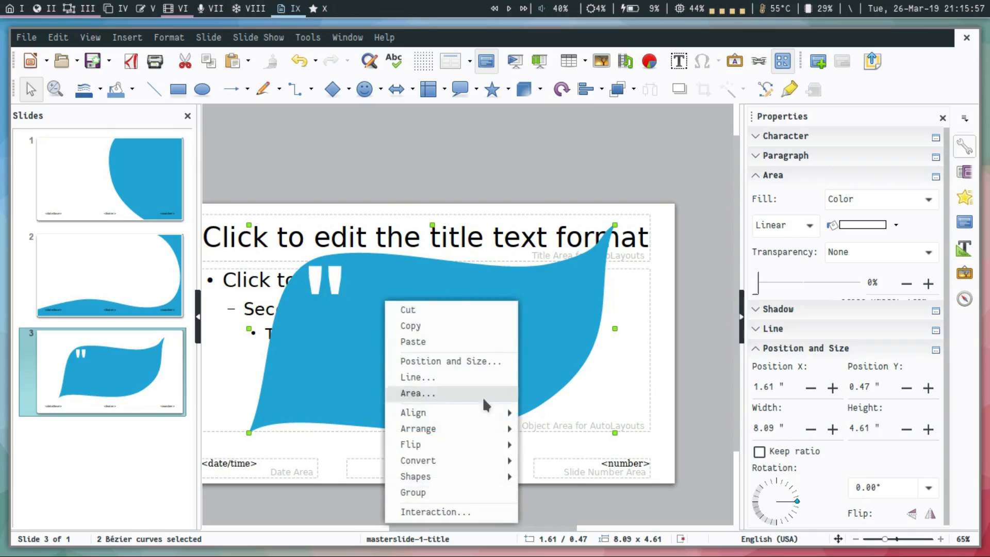
click(461, 493)
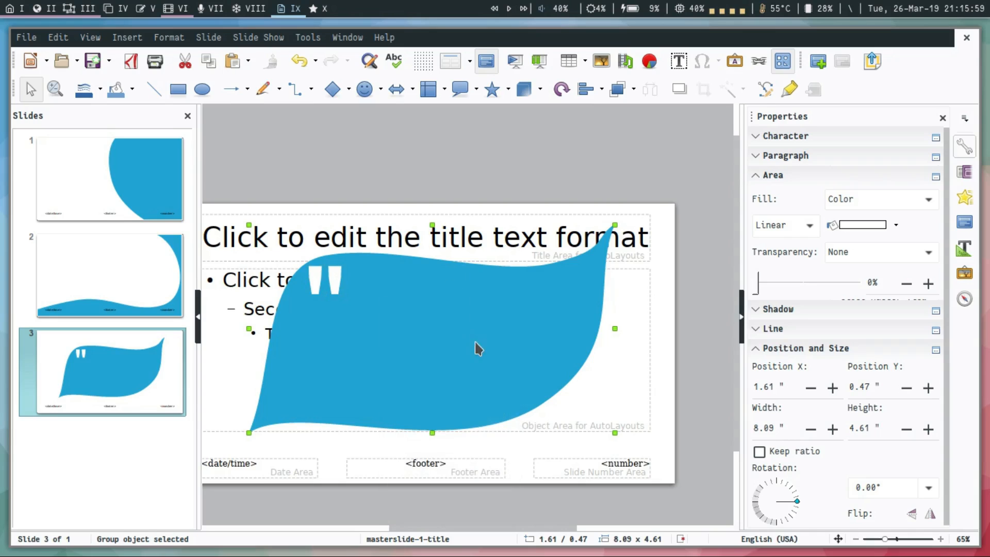
Send the grouped quote graphic to the back, behind the title and outline placeholders.
right_click(475, 341)
mouse_move(569, 252)
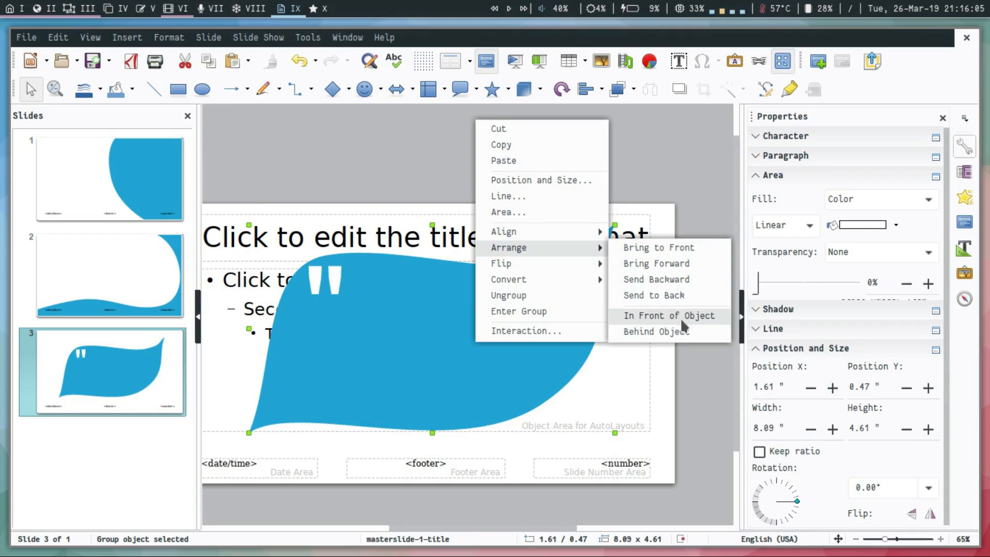
click(679, 298)
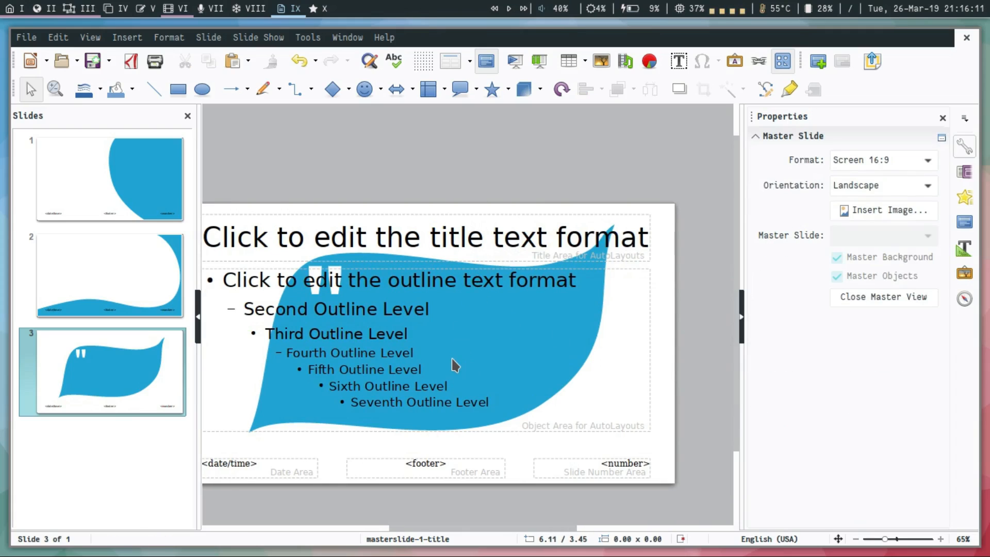
Save the presentation as owntheme.odp in the Impress/Owntheme/odp folder of the home directory.
key(ctrl+s)
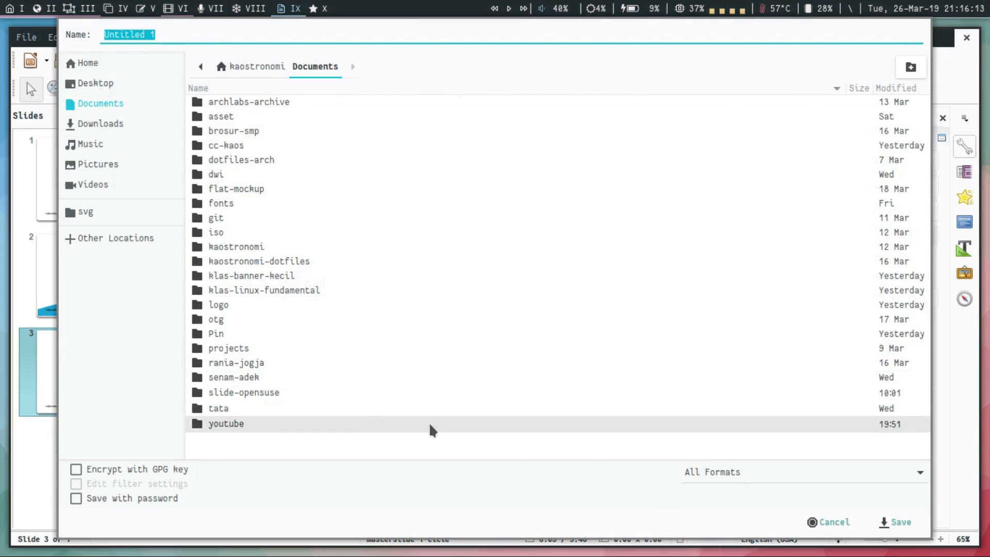
click(247, 66)
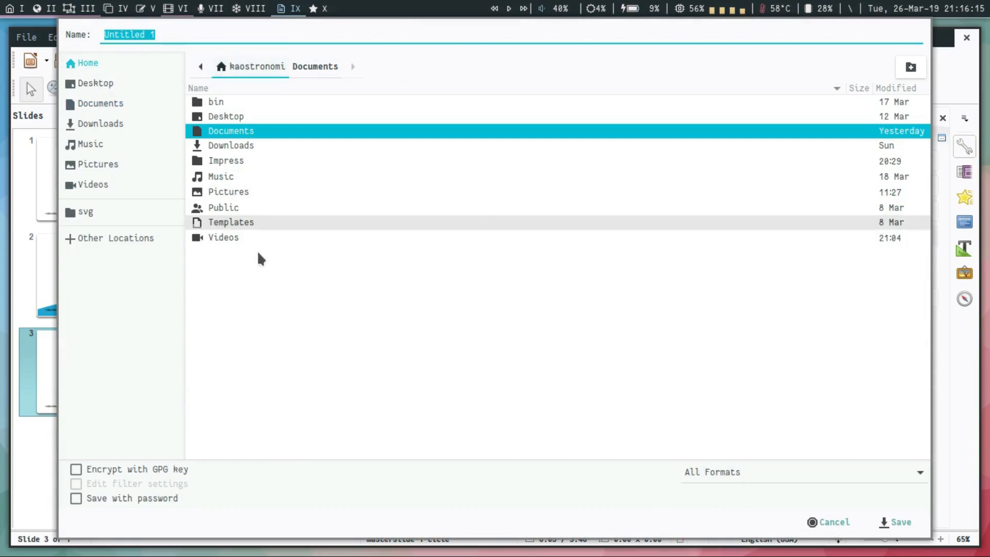
double_click(247, 161)
double_click(232, 103)
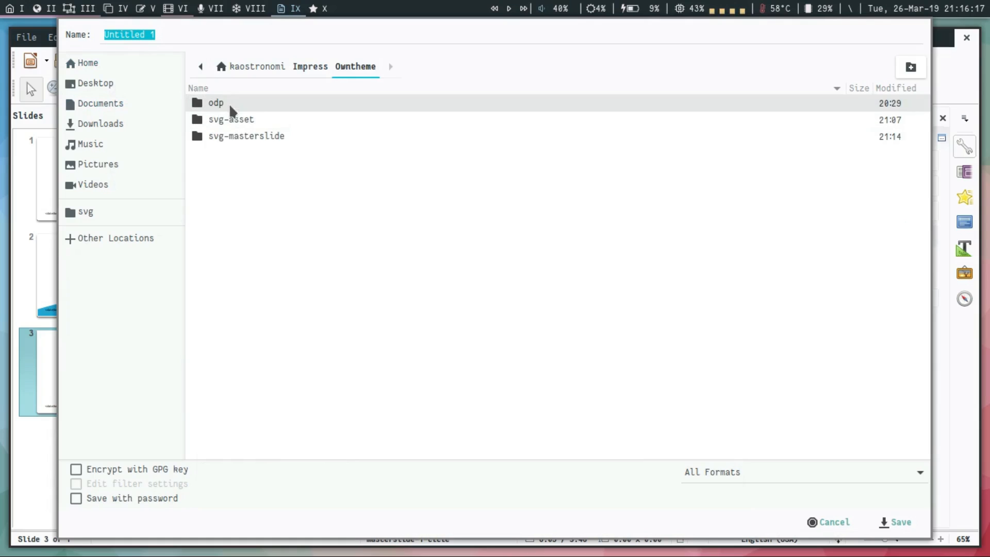
double_click(230, 103)
drag(181, 34, 95, 31)
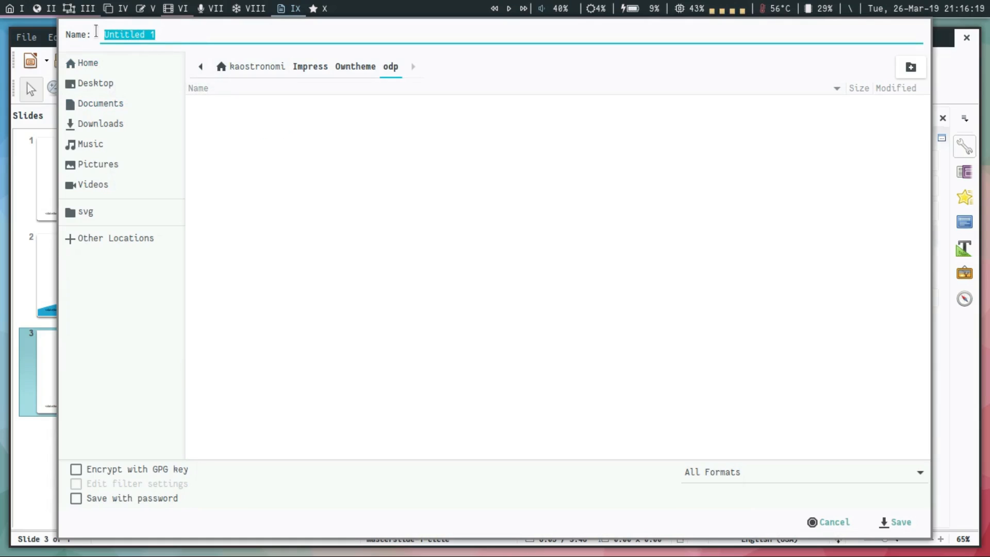
text(owntheme)
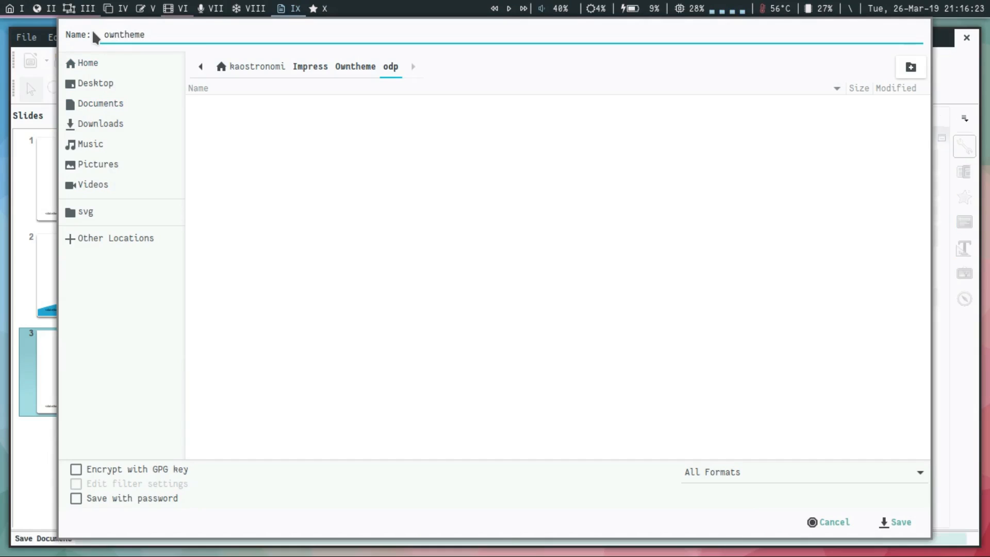
text(.odp)
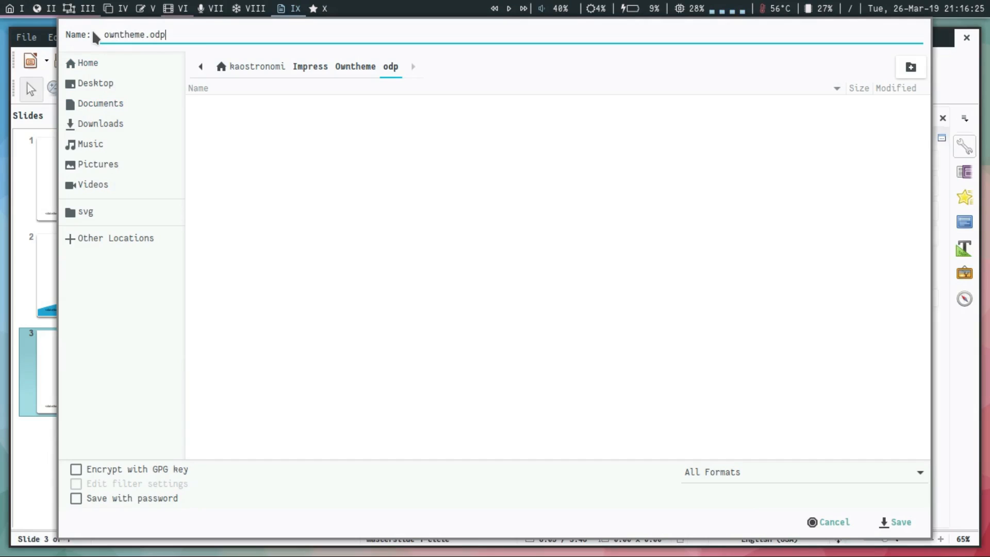
key(Return)
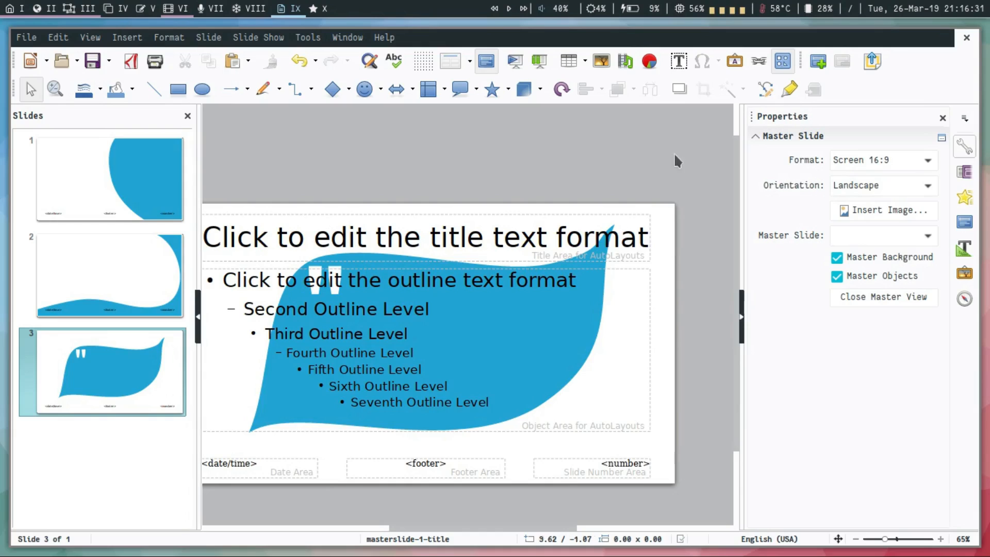
Close the master view and add a second slide based on the masterslide-2-contain master.
click(886, 296)
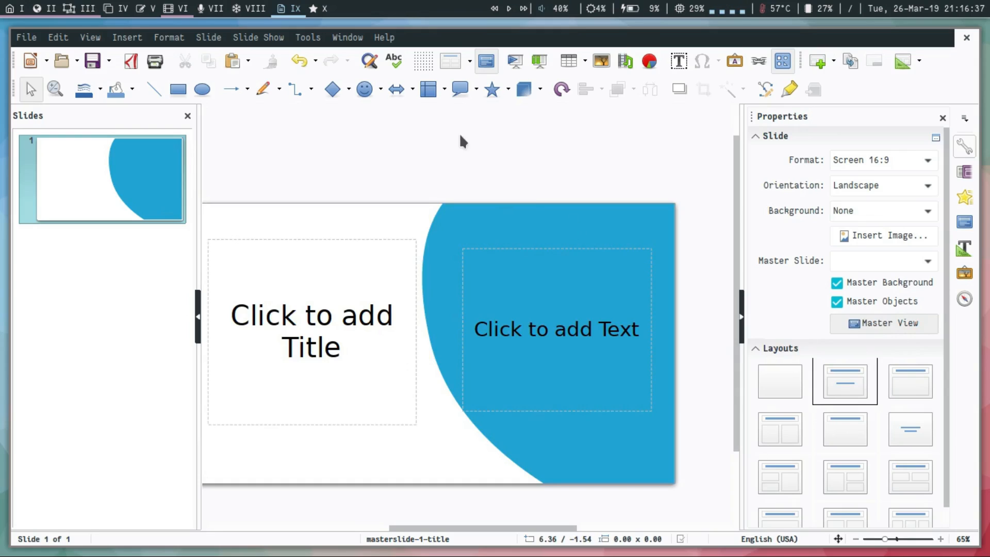
click(118, 189)
key(Return)
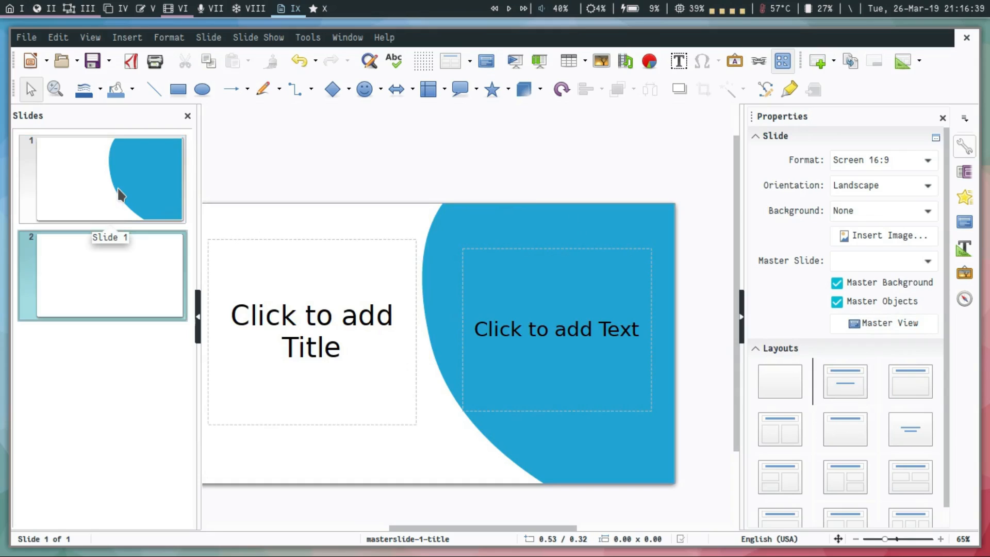
click(870, 261)
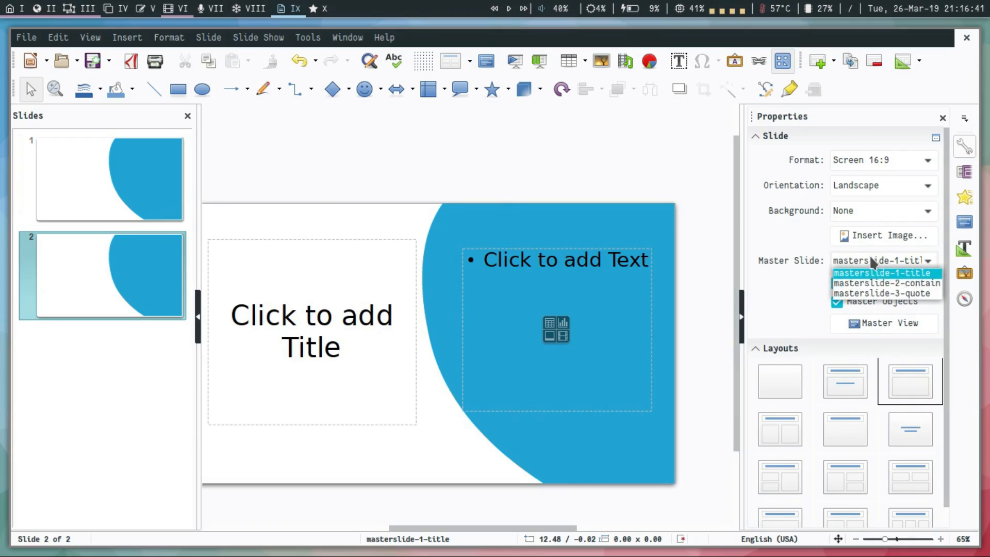
click(883, 282)
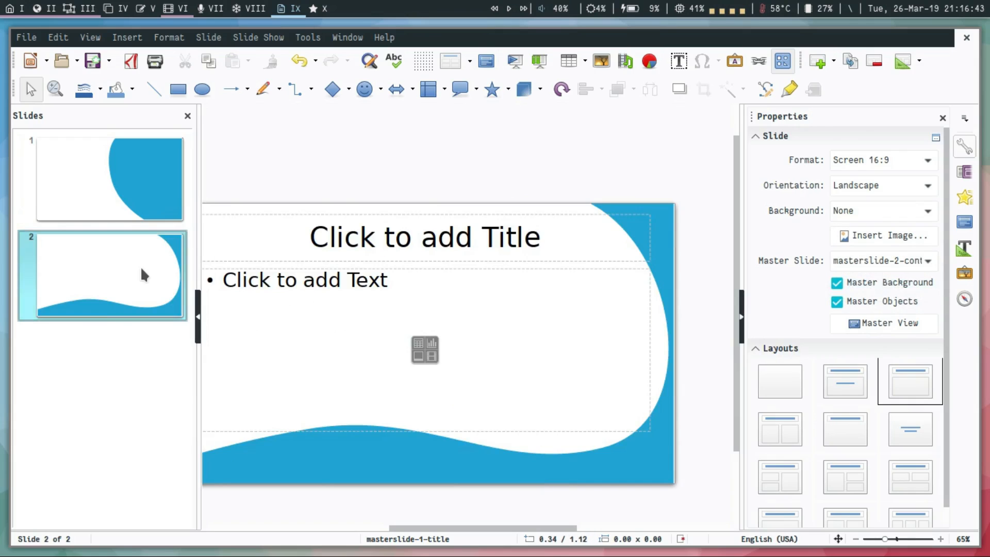
Add a third slide based on the masterslide-3-quote master and check the slides.
key(Return)
click(903, 260)
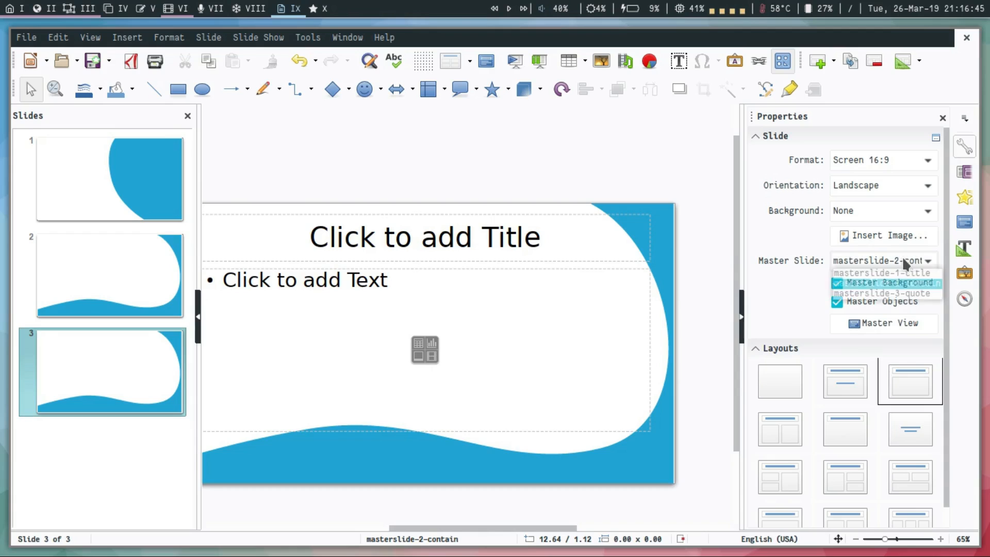
click(896, 293)
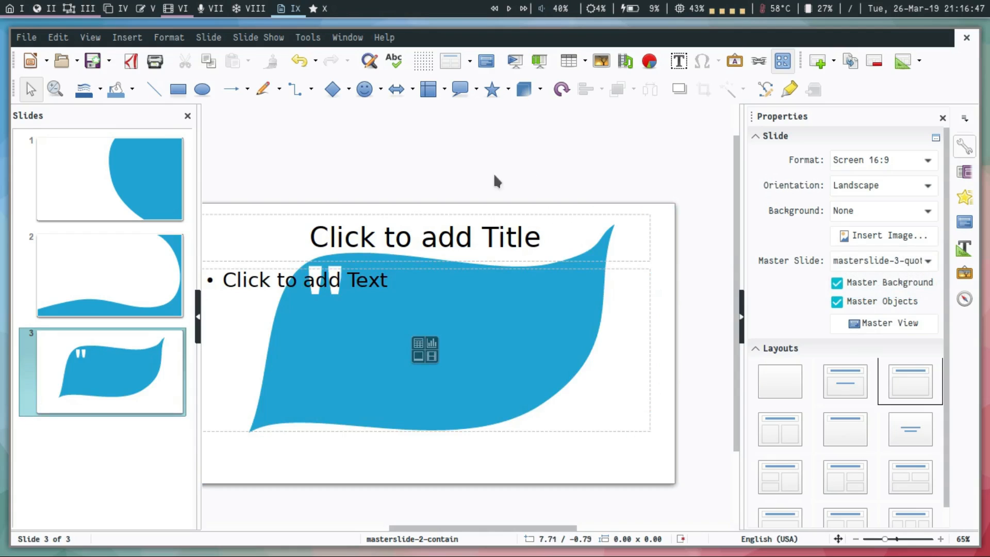
click(137, 261)
click(137, 203)
click(141, 280)
click(147, 365)
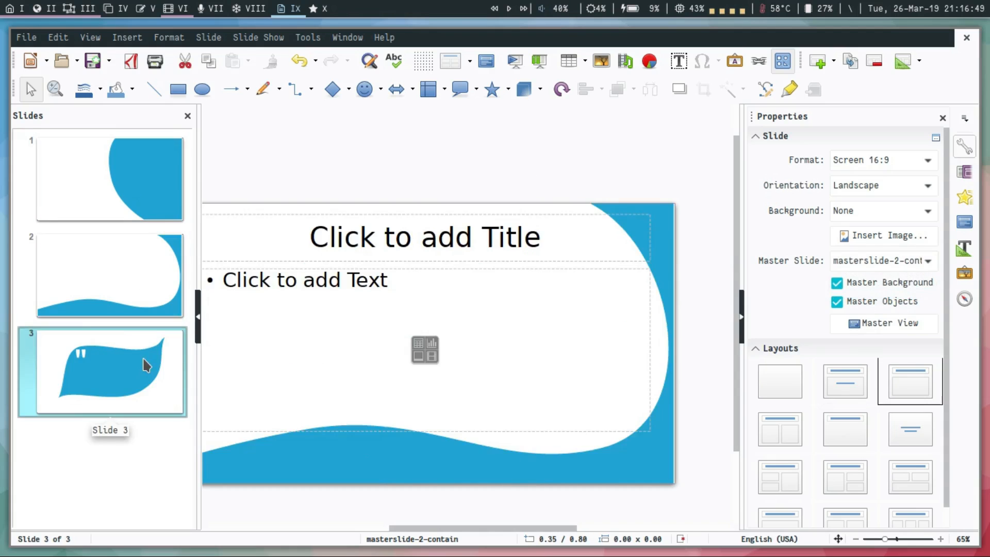
Save the presentation as an ODF Presentation Template (.otp) named owntheme in the odp folder.
click(132, 203)
click(27, 37)
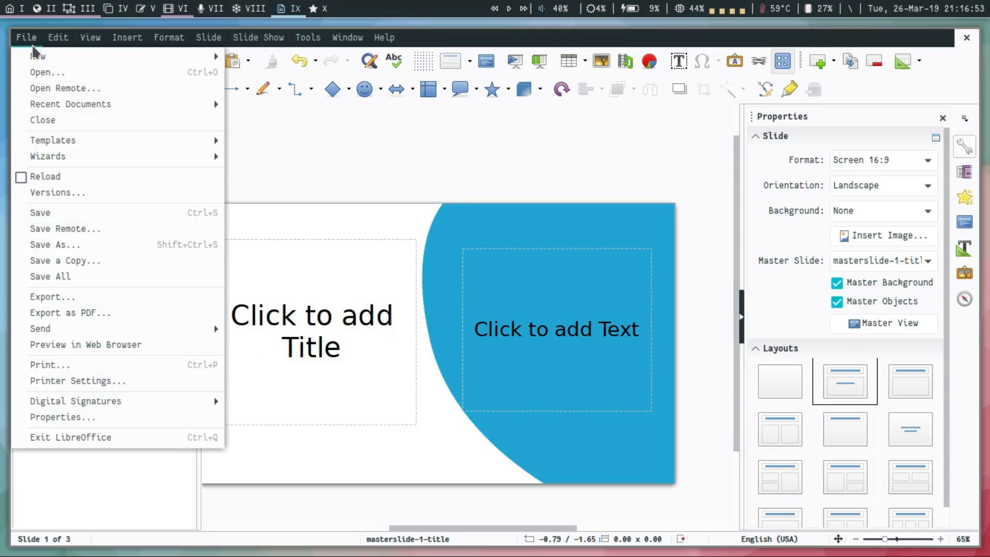
click(118, 248)
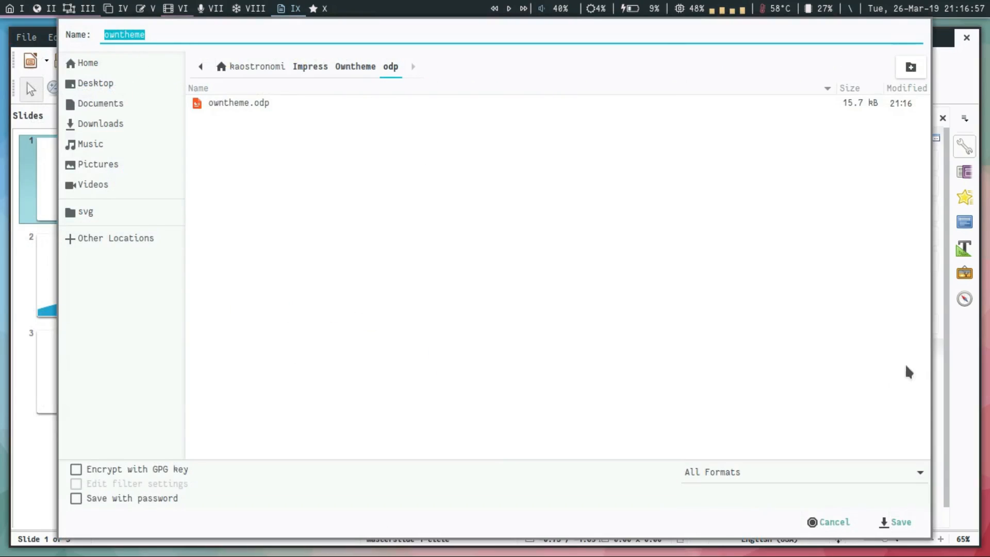
click(916, 472)
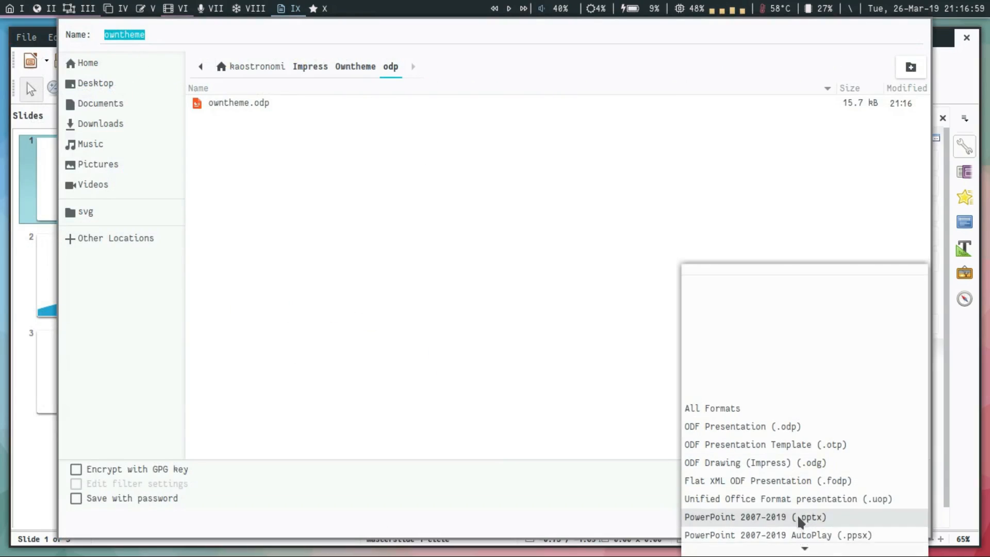
click(804, 444)
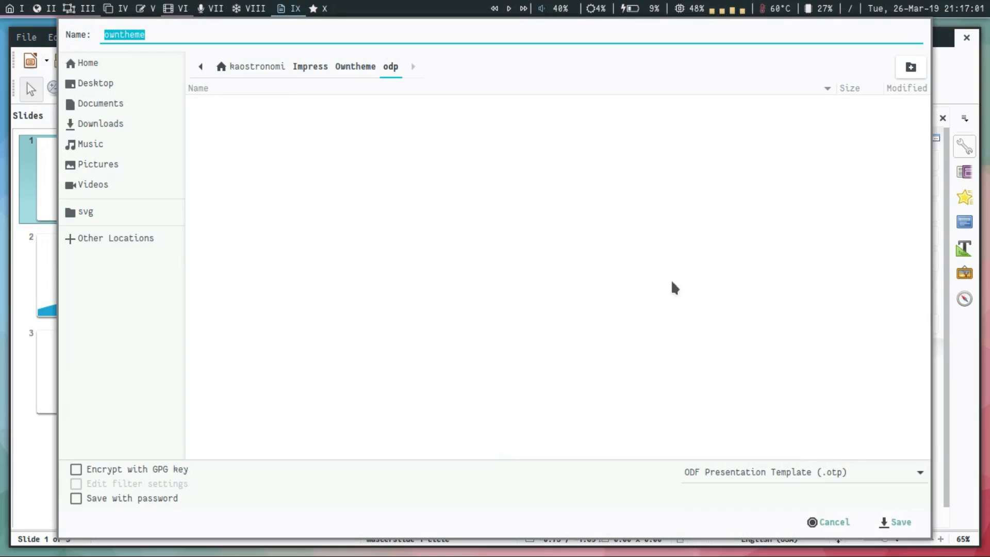
click(901, 522)
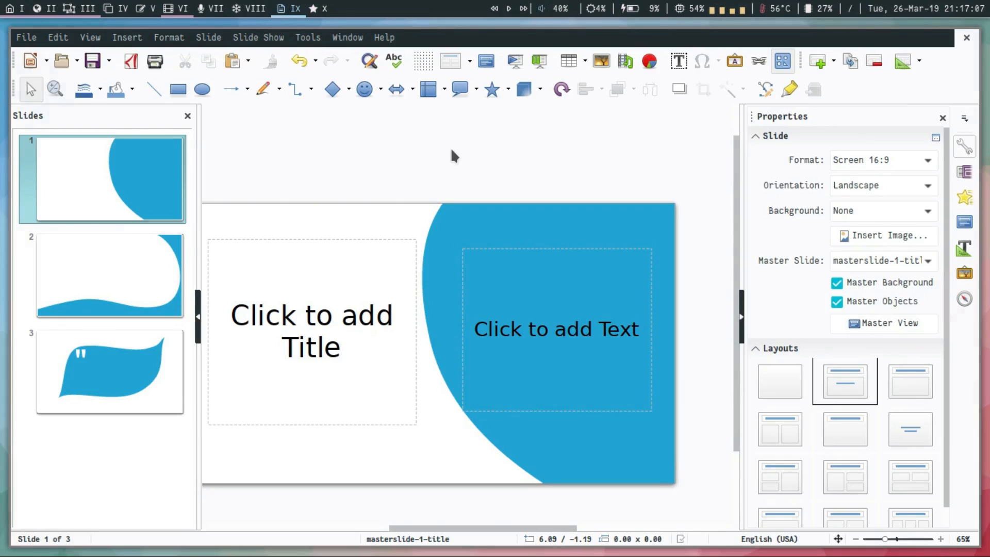
Switch to the instruction slideshow and advance past the Master Slide page on working with Impress.
key(super+2)
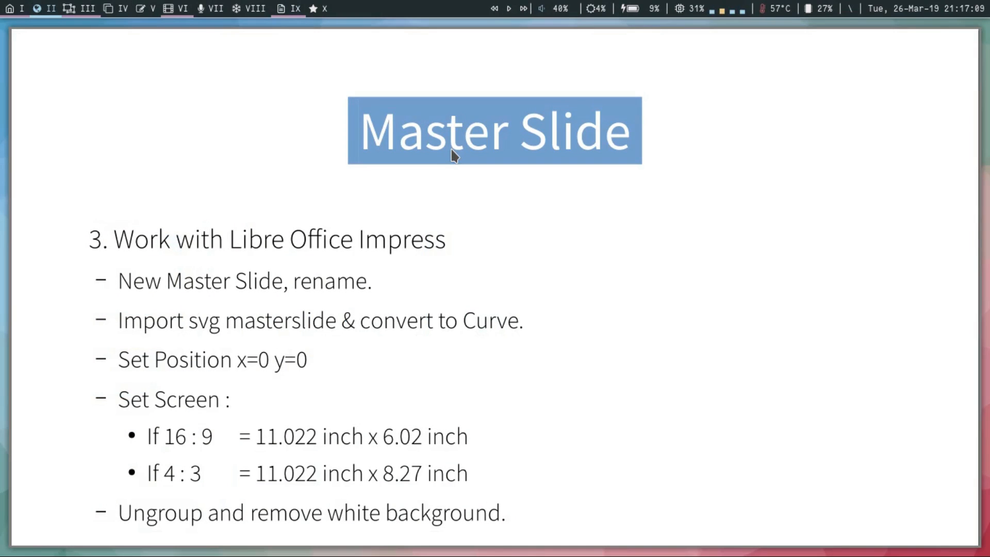
key(Right)
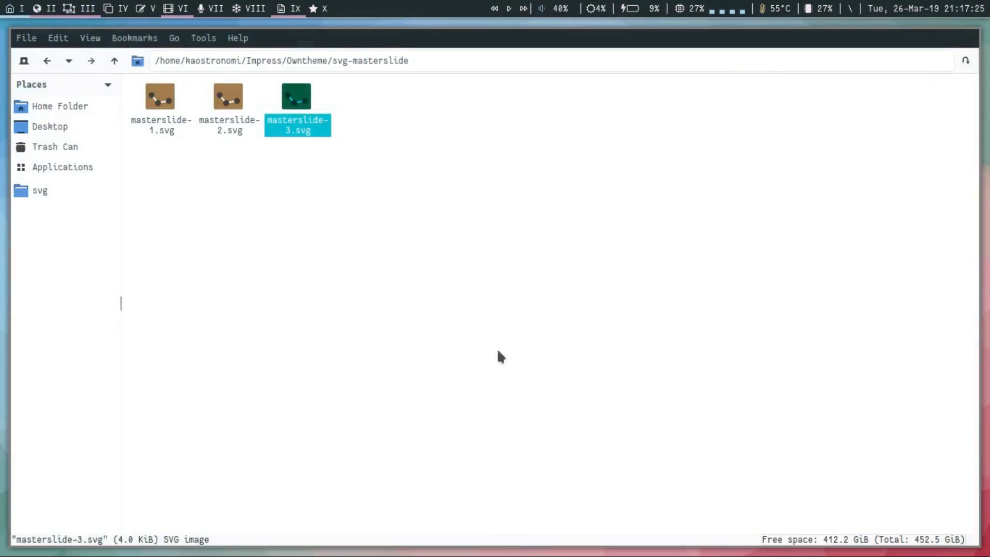
Duplicate masterslide-3.svg in the svg-masterslide folder under the name masterslide-4.svg.
click(307, 120)
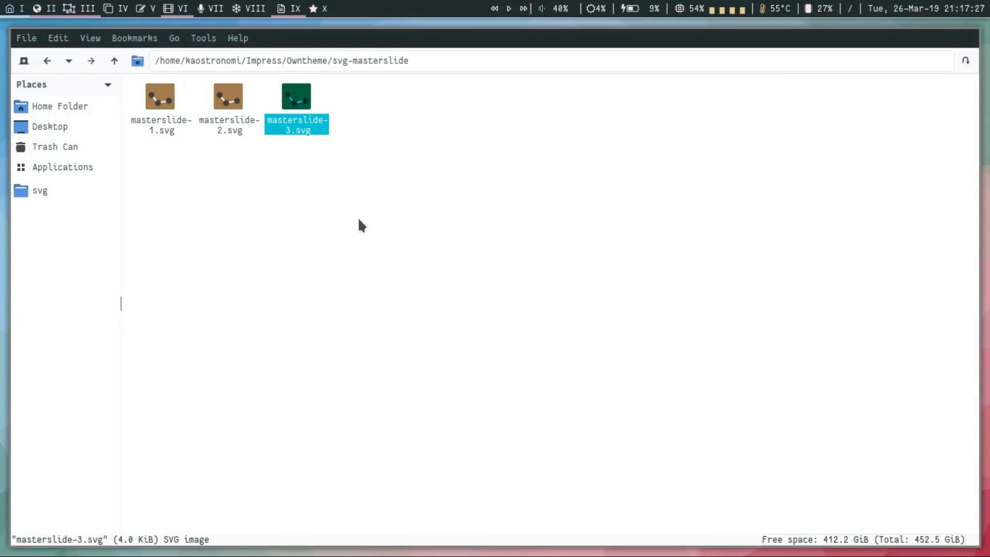
key(ctrl+v)
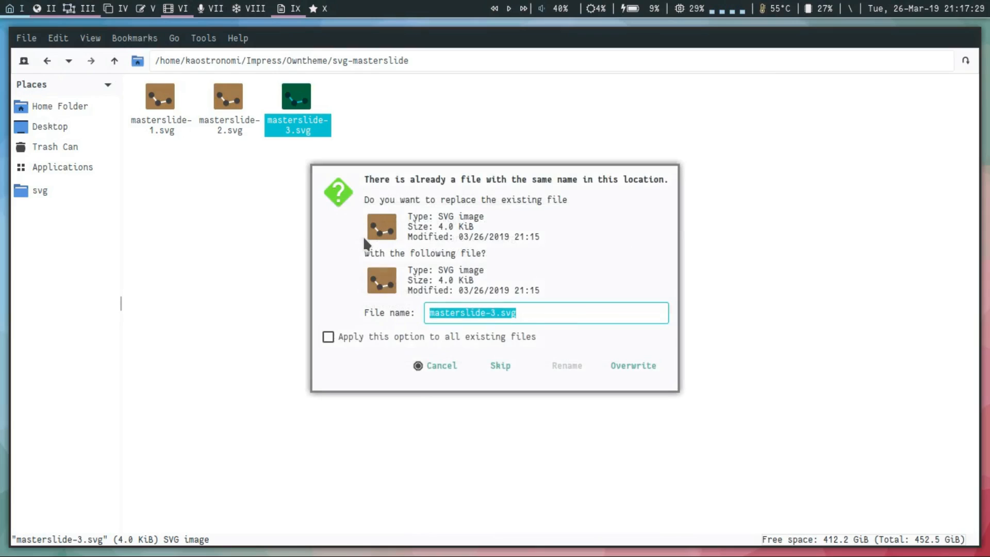
key(Left)
key(Left)
key(Left)
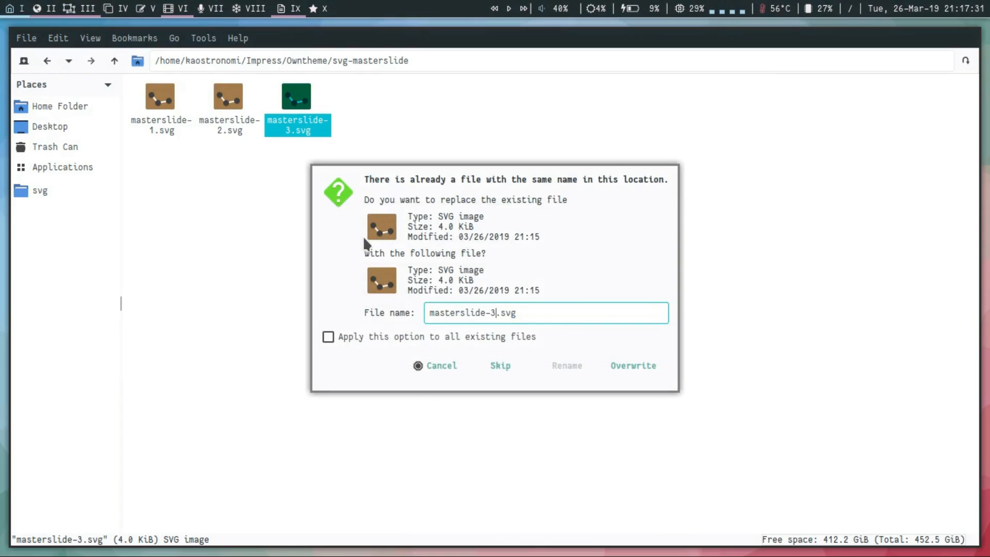
key(BackSpace)
text(4)
key(Return)
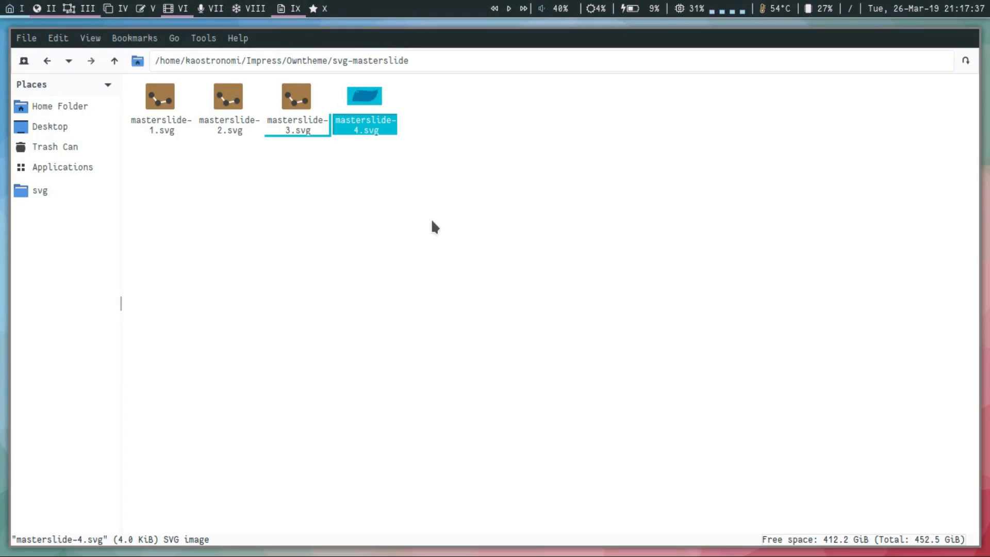
Open masterslide-4.svg in Inkscape and save the document with the dialogs displayed beside the canvas.
key(Return)
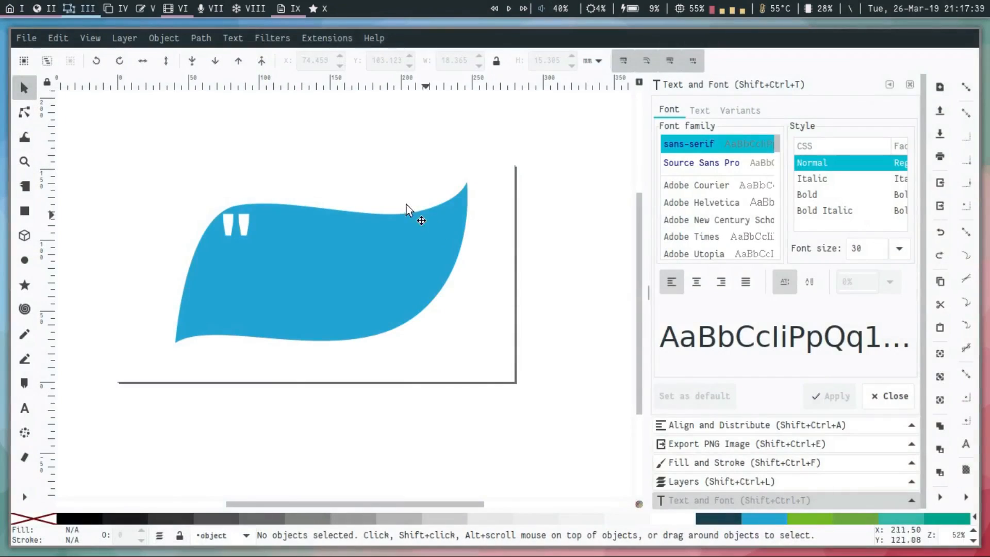
click(357, 281)
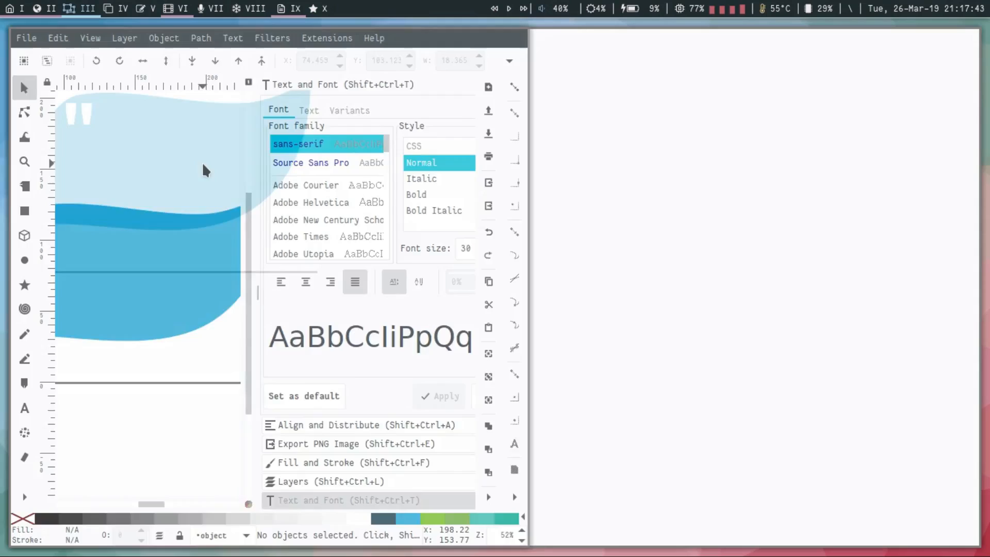
scroll(277, 178, down, 2)
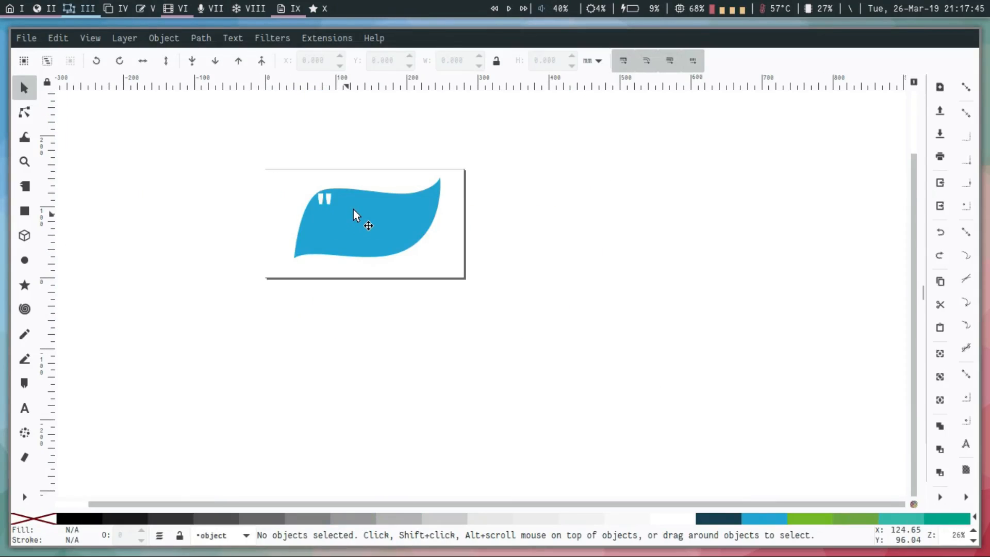
scroll(354, 209, up, 1)
key(ctrl+s)
scroll(364, 187, up, 2)
key(F12)
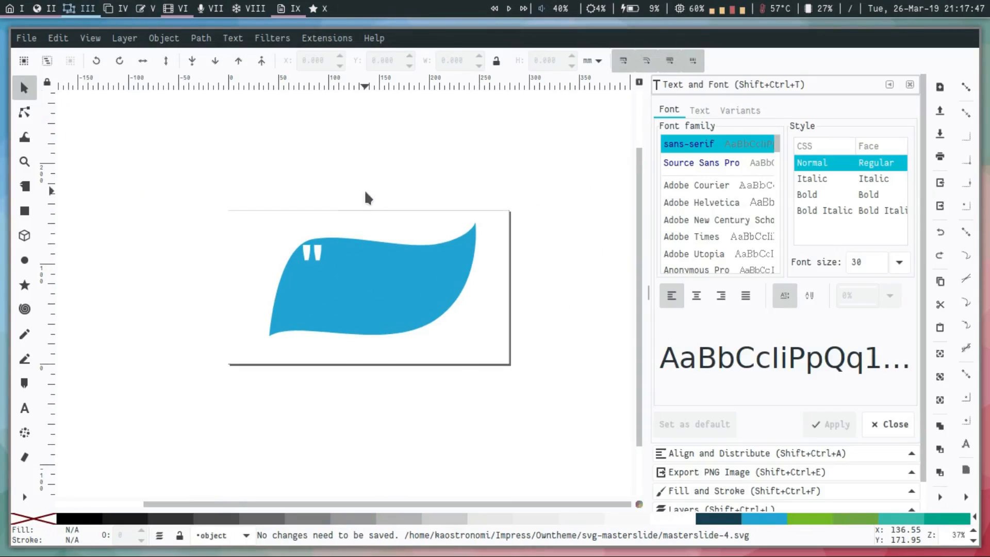
Duplicate the large blue wave shape and scale the copy down to about 128 × 71 mm near the original's lower right edge.
scroll(367, 198, up, 2)
click(400, 405)
scroll(400, 360, down, 5)
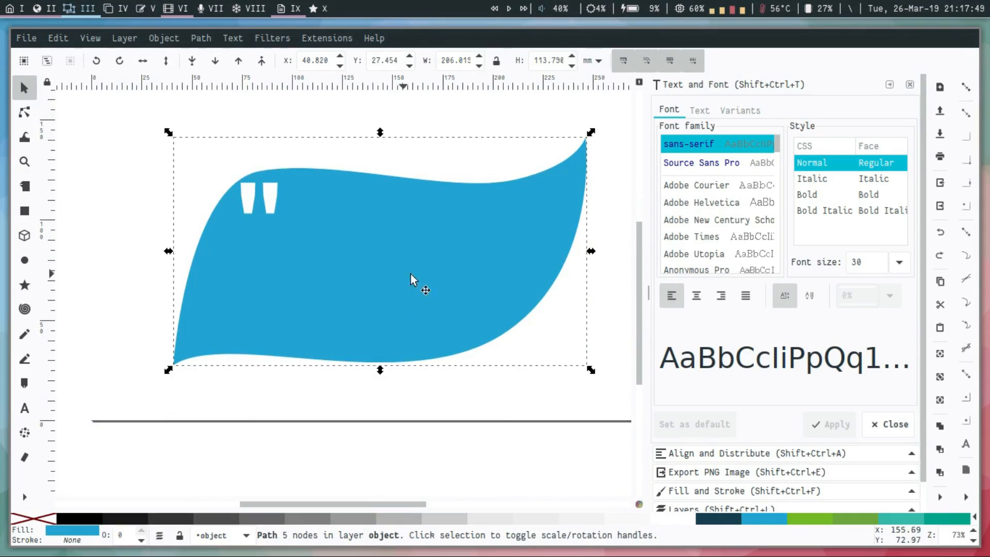
scroll(431, 284, down, 1)
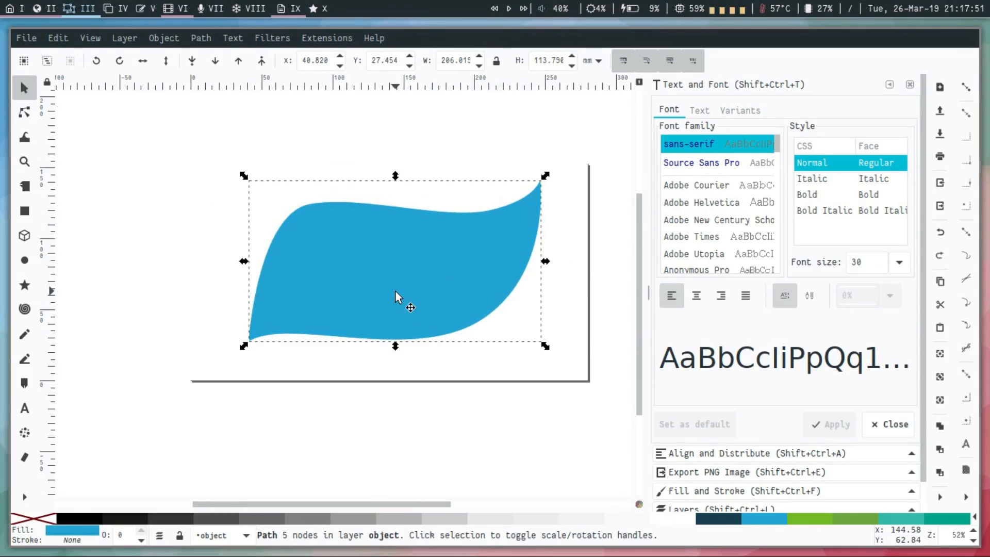
key(ctrl+d)
drag(397, 296, 453, 336)
drag(601, 213, 560, 251)
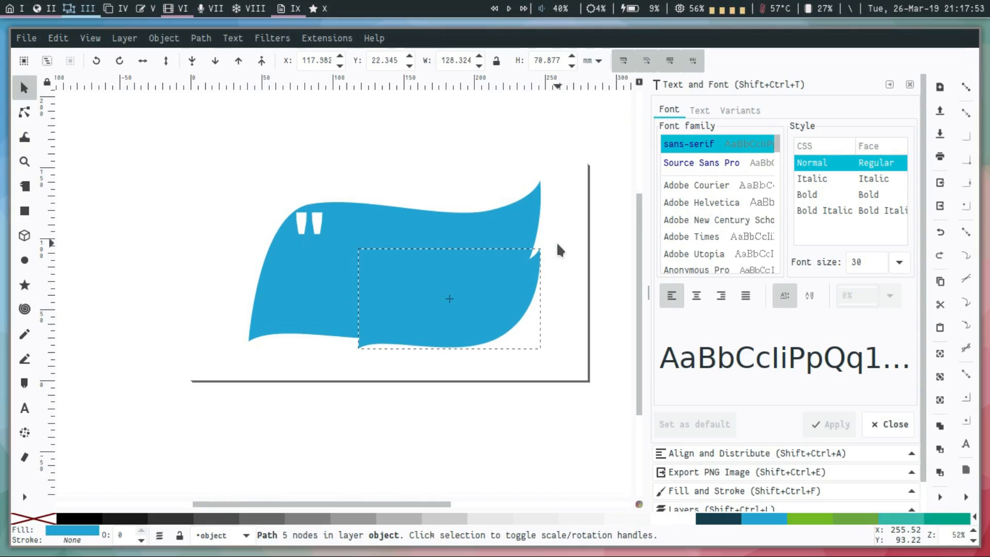
Fill the smaller copy with teal and shrink it to about 79 × 44 mm, overlapping the blue shape's lower right edge.
click(912, 520)
scroll(592, 355, up, 1)
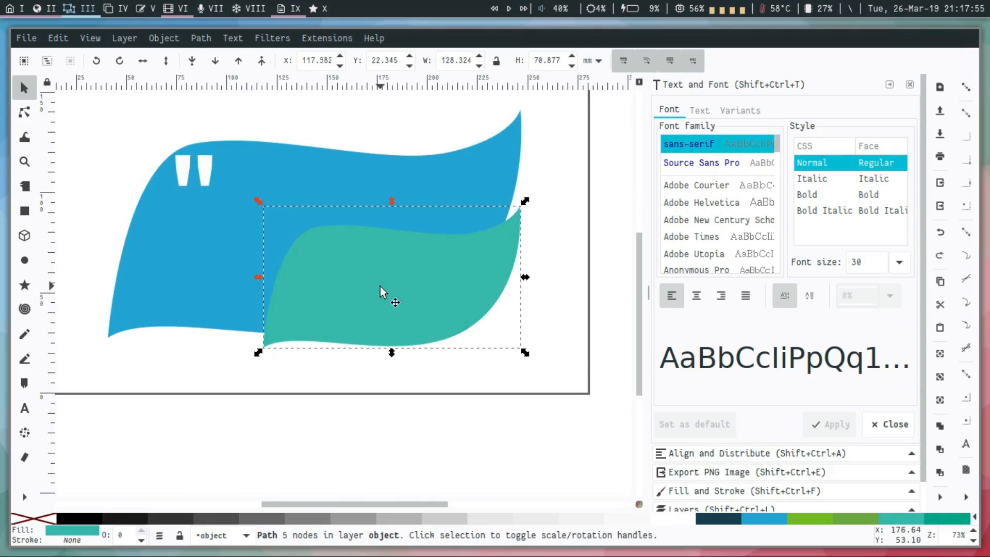
drag(385, 293, 431, 307)
drag(545, 236, 503, 262)
drag(473, 316, 492, 313)
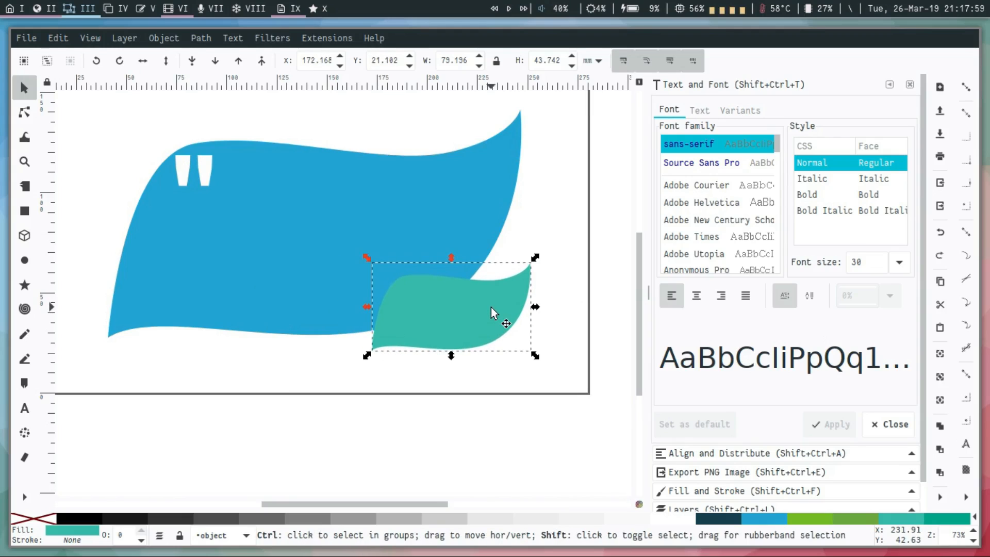
Apply an 11% blur to the teal shape.
key(ctrl+shift+f)
drag(662, 383, 686, 381)
click(574, 361)
scroll(574, 360, up, 3)
Duplicate the blurred teal shape onto the blue shape's upper right part and set the copy's blur to 0%.
click(481, 380)
key(ctrl+d)
drag(481, 381, 495, 225)
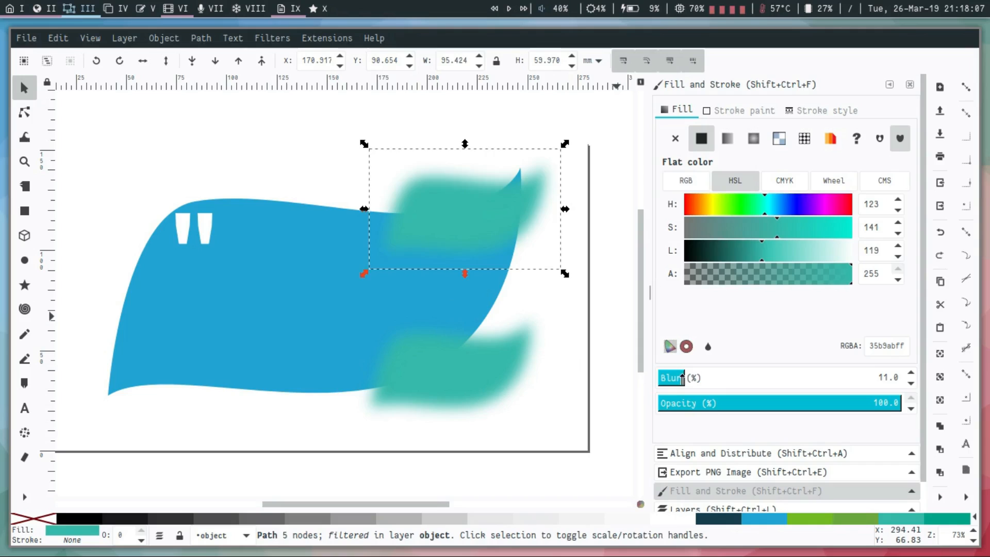
drag(682, 379, 659, 379)
Give the upper teal shape a linear gradient fading from teal to transparent and shift the shape slightly.
key(g)
drag(413, 227, 432, 209)
key(s)
key(g)
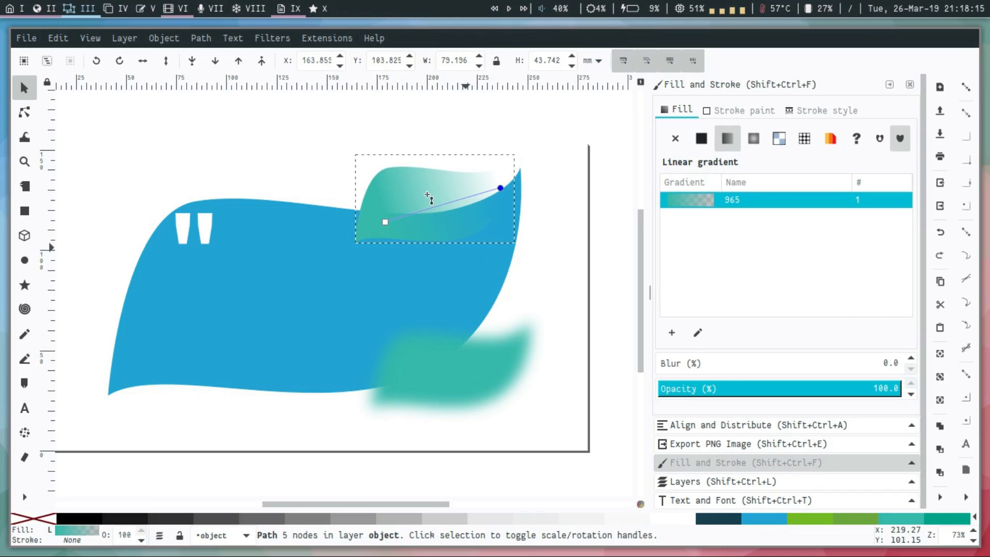
scroll(430, 196, up, 2)
key(s)
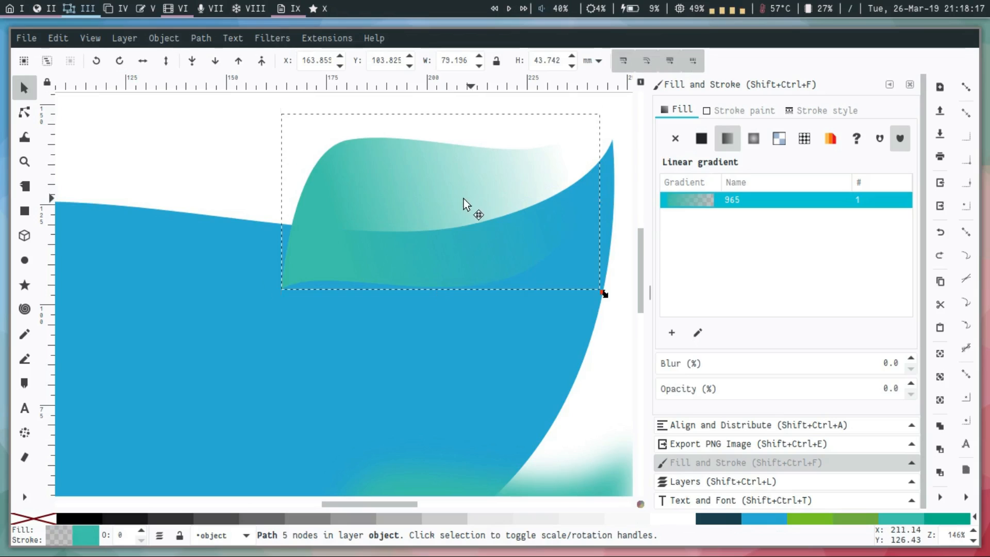
scroll(453, 214, down, 4)
key(Escape)
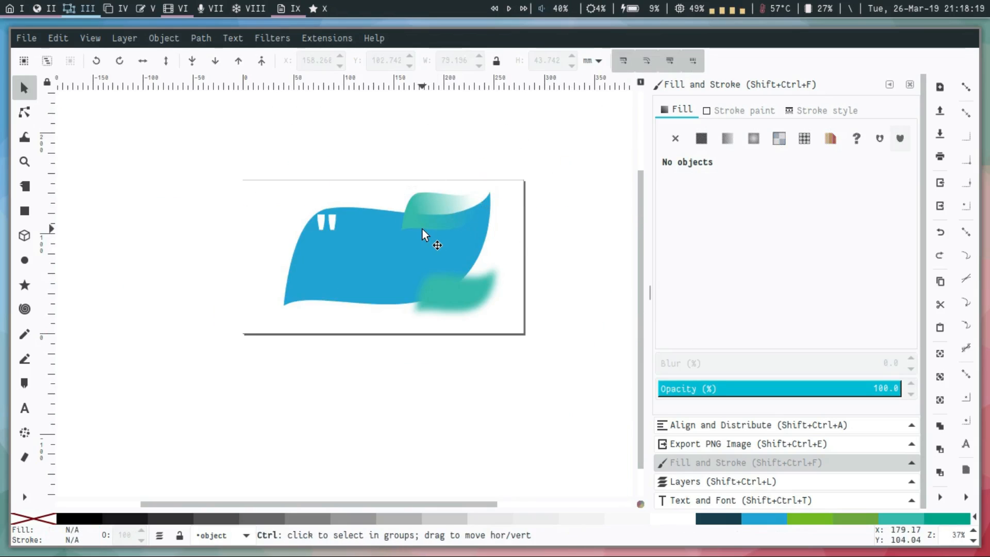
scroll(422, 234, up, 1)
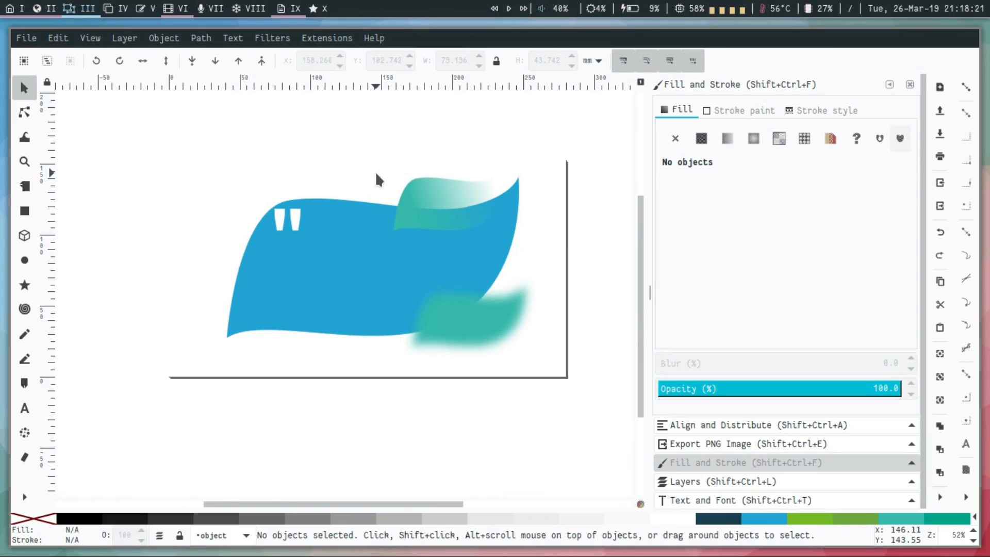
Switch to the Impress presentation, open the master view from slide 3 and add a new master slide.
key(super+9)
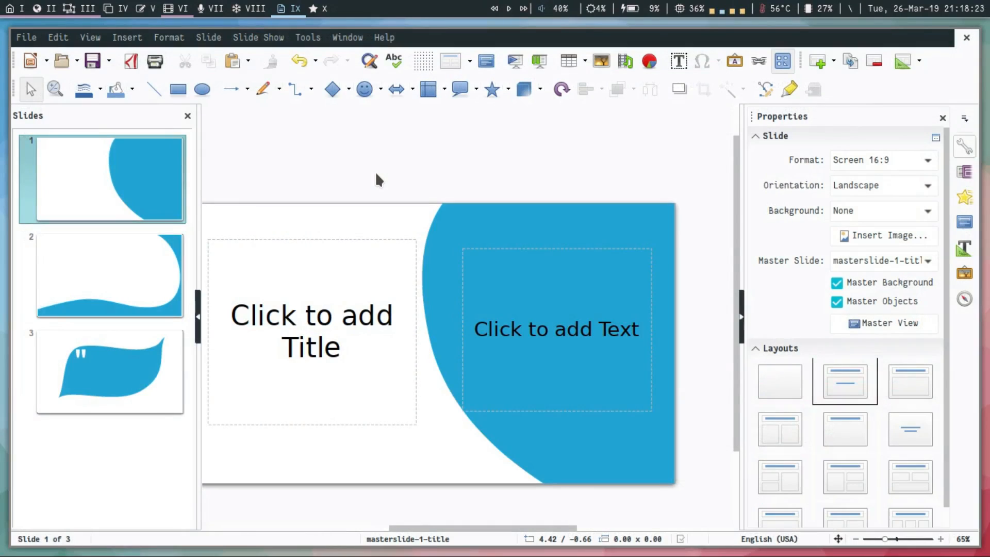
click(110, 376)
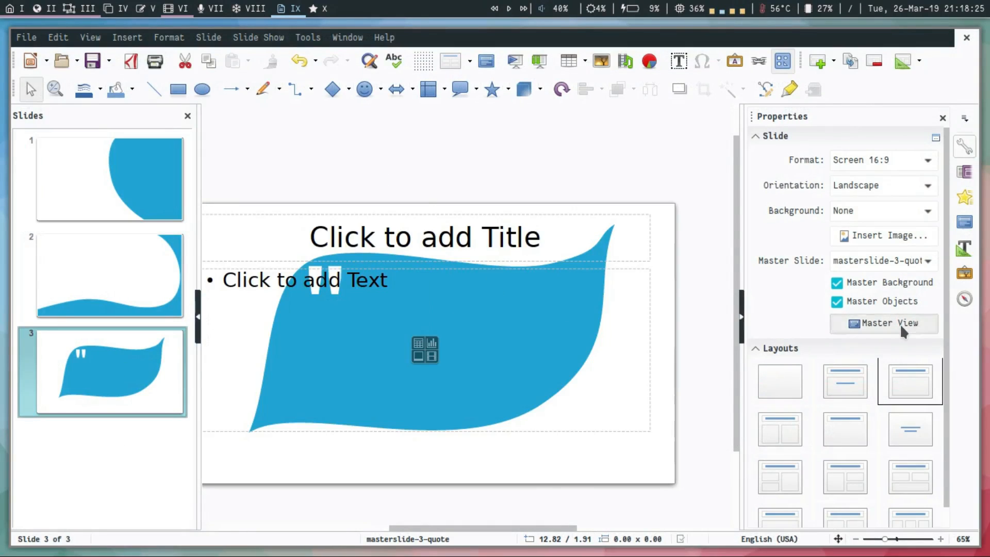
click(899, 323)
right_click(122, 365)
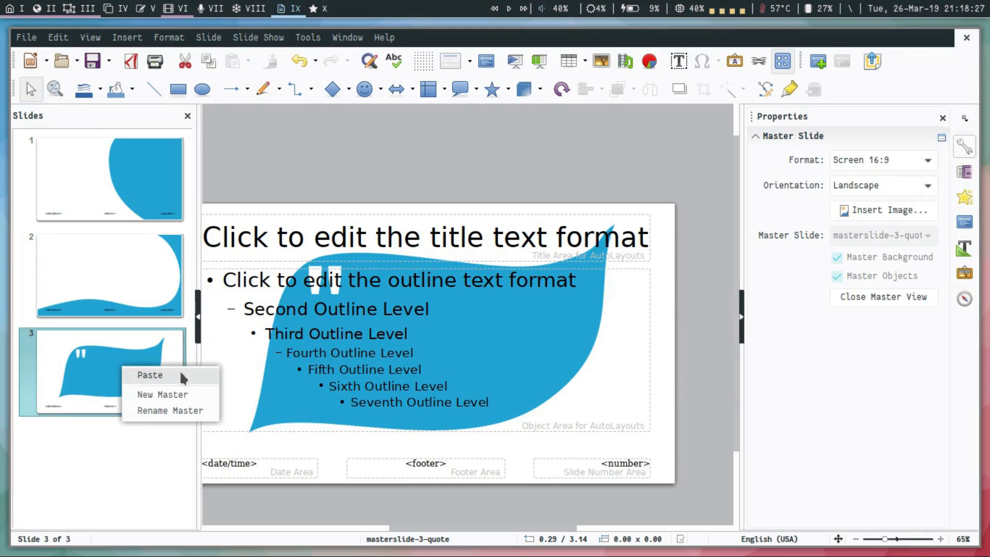
click(180, 394)
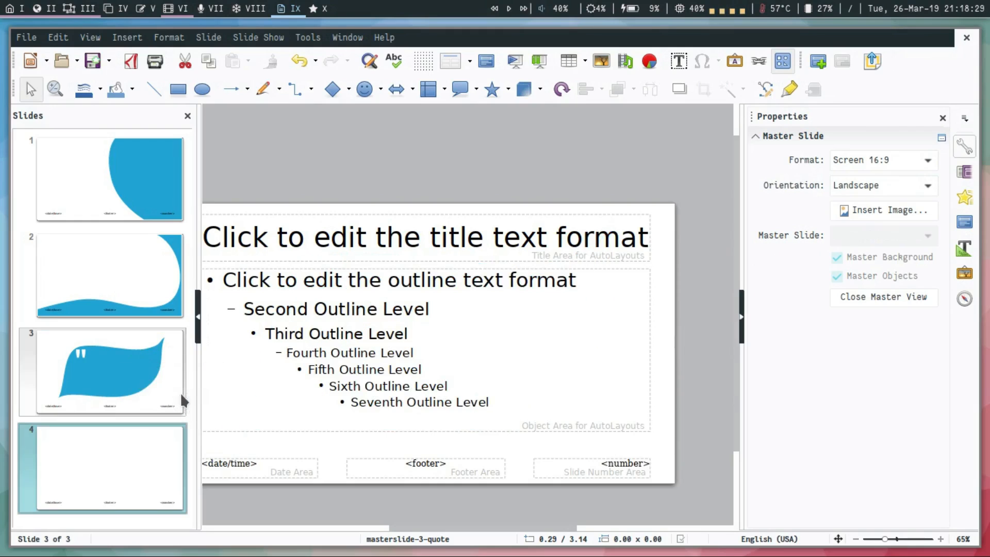
Rename the new fourth master slide as test-blur-and-gradient and select it.
right_click(158, 447)
click(214, 508)
key(ctrl+a)
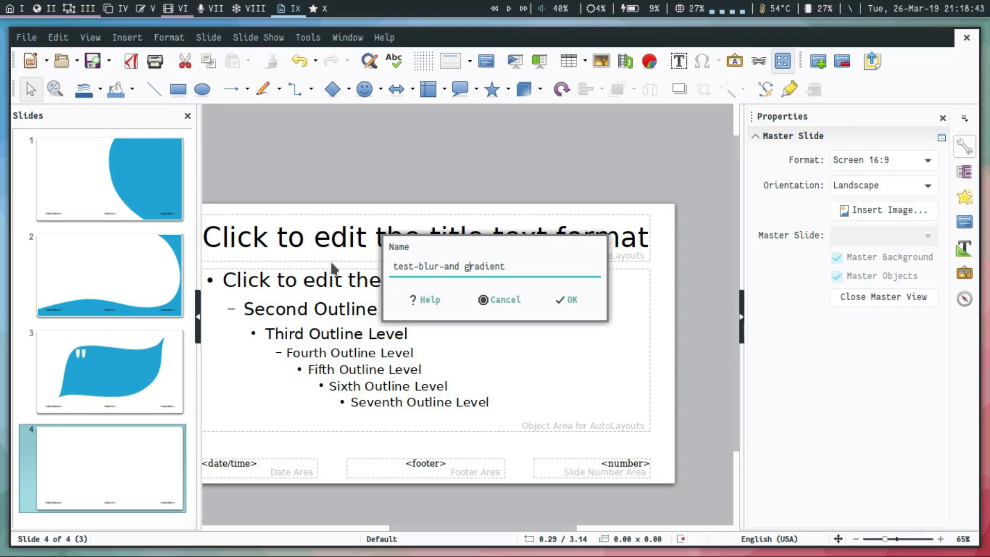
key(Return)
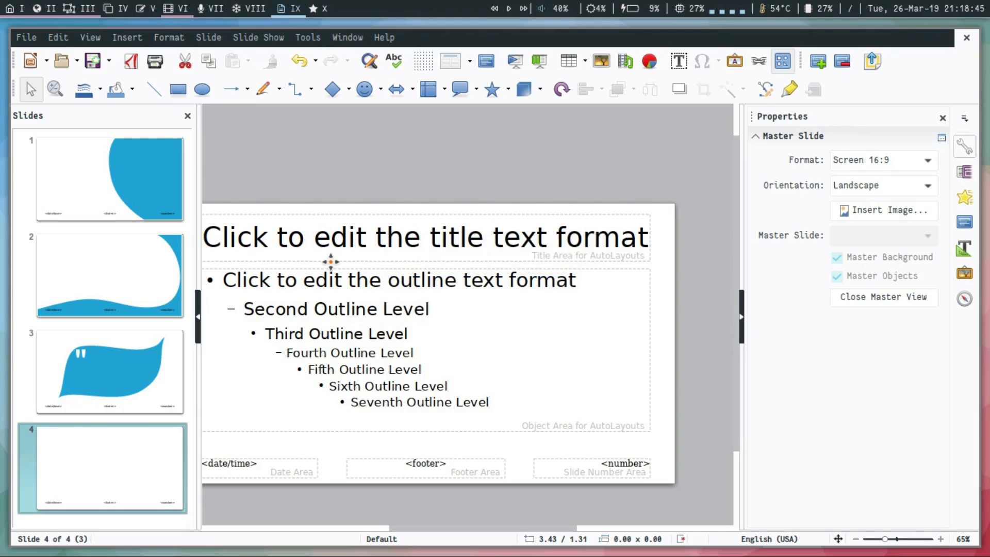
click(347, 186)
click(117, 457)
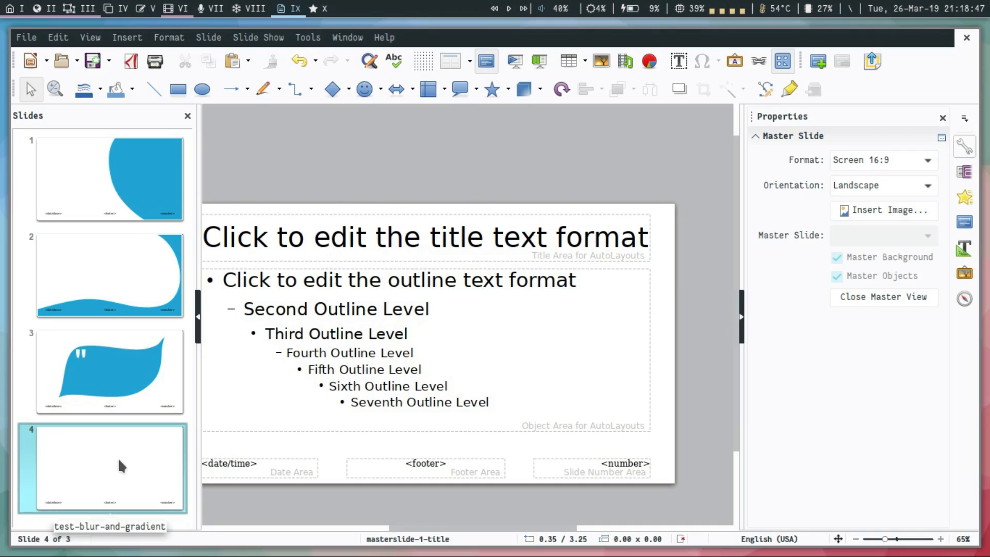
Switch to Inkscape, save masterslide-4.svg and return to the Impress presentation.
key(super+3)
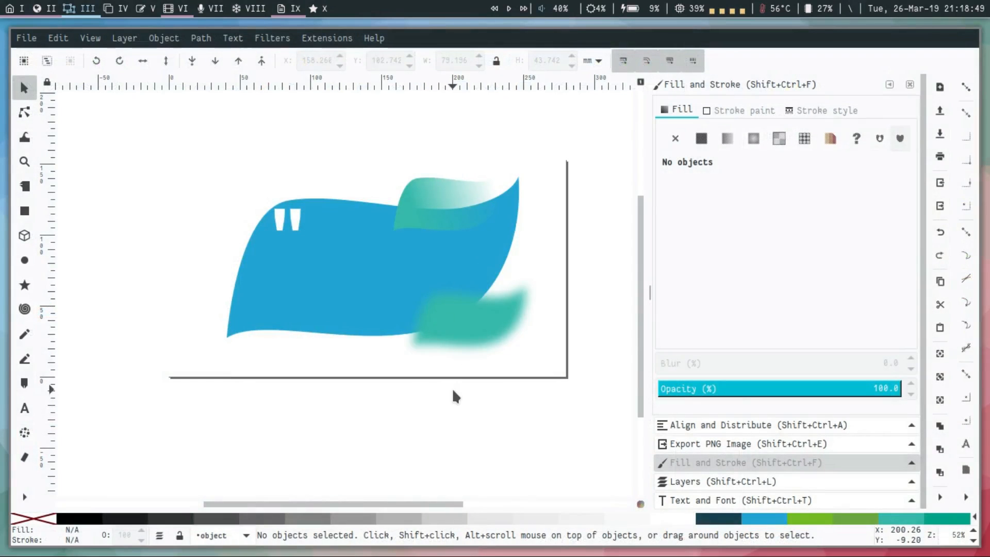
key(ctrl+s)
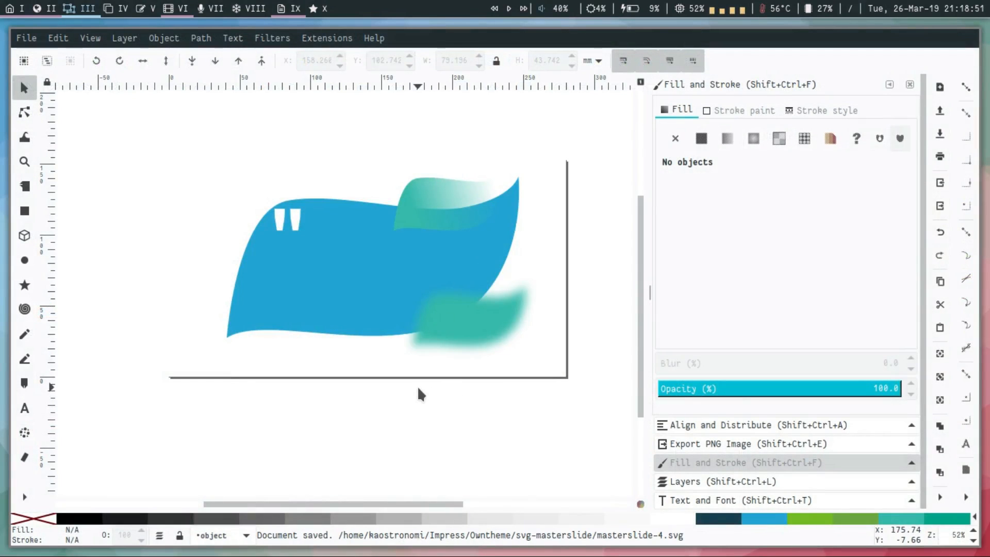
click(288, 10)
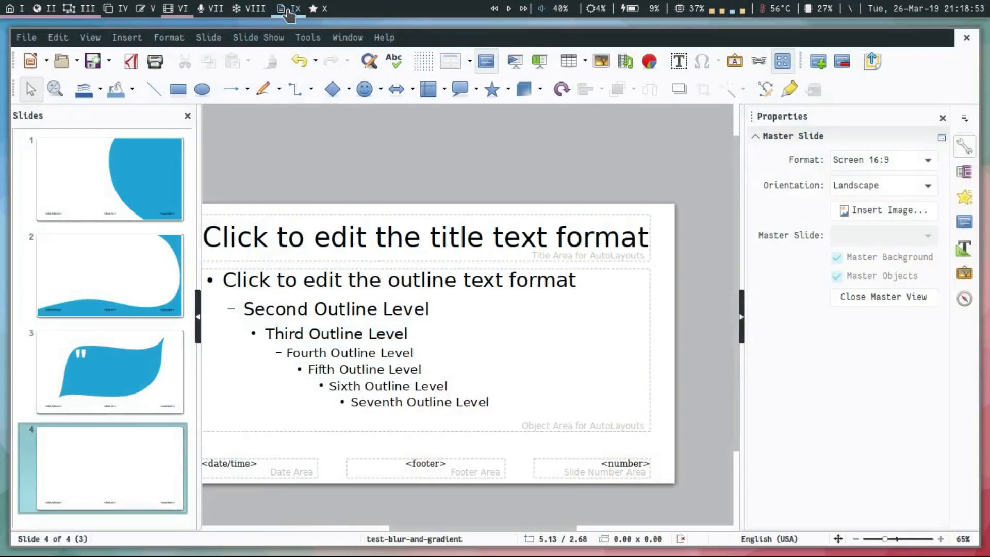
Insert masterslide-4.svg from the svg-masterslide folder as an image on the test-blur-and-gradient master slide.
click(601, 60)
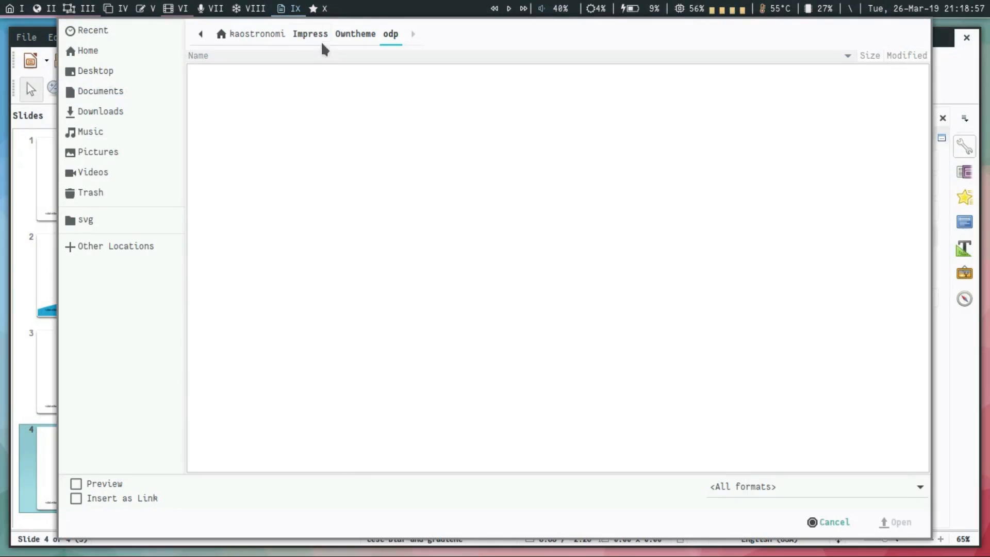
click(341, 34)
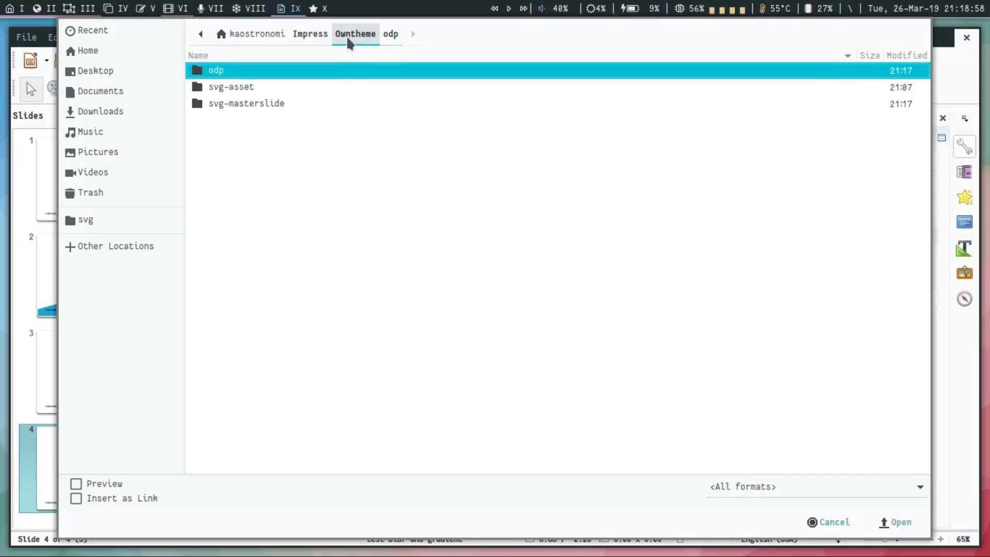
double_click(269, 103)
click(277, 120)
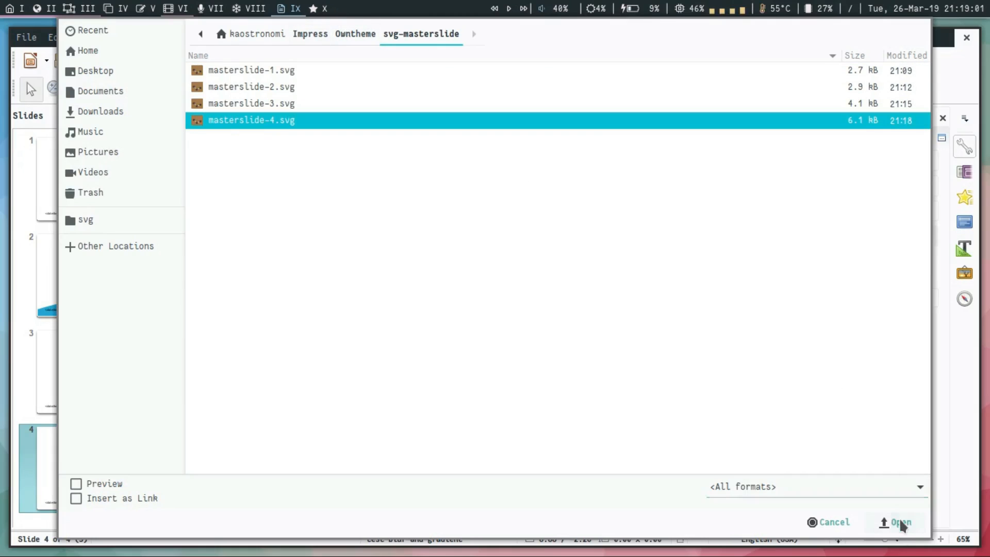